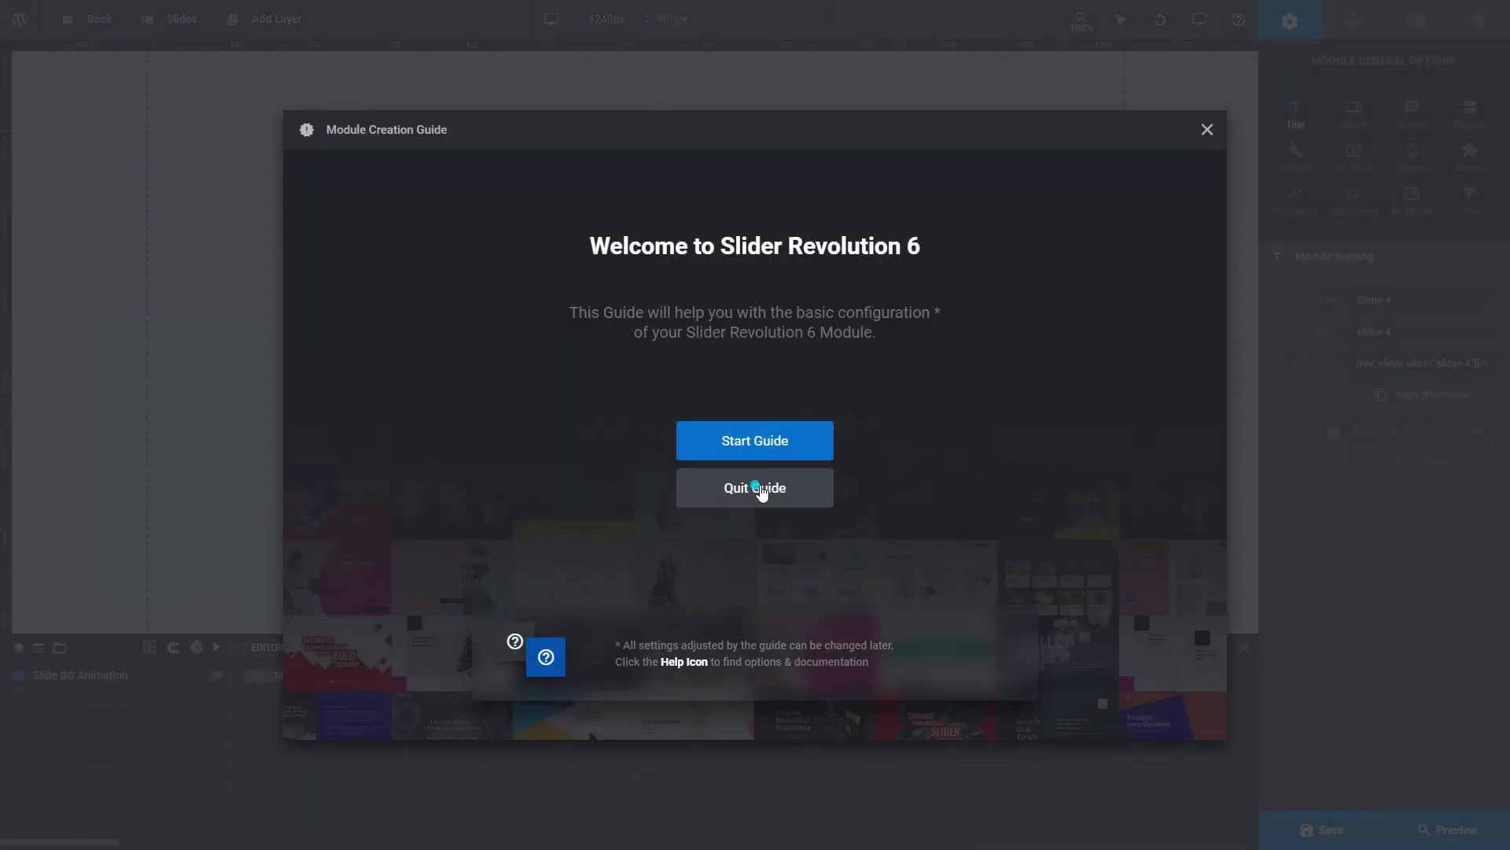
Step: Quit the Module Creation Guide to leave Slider 4's blank first slide ready for editing
mouse_move(192, 26)
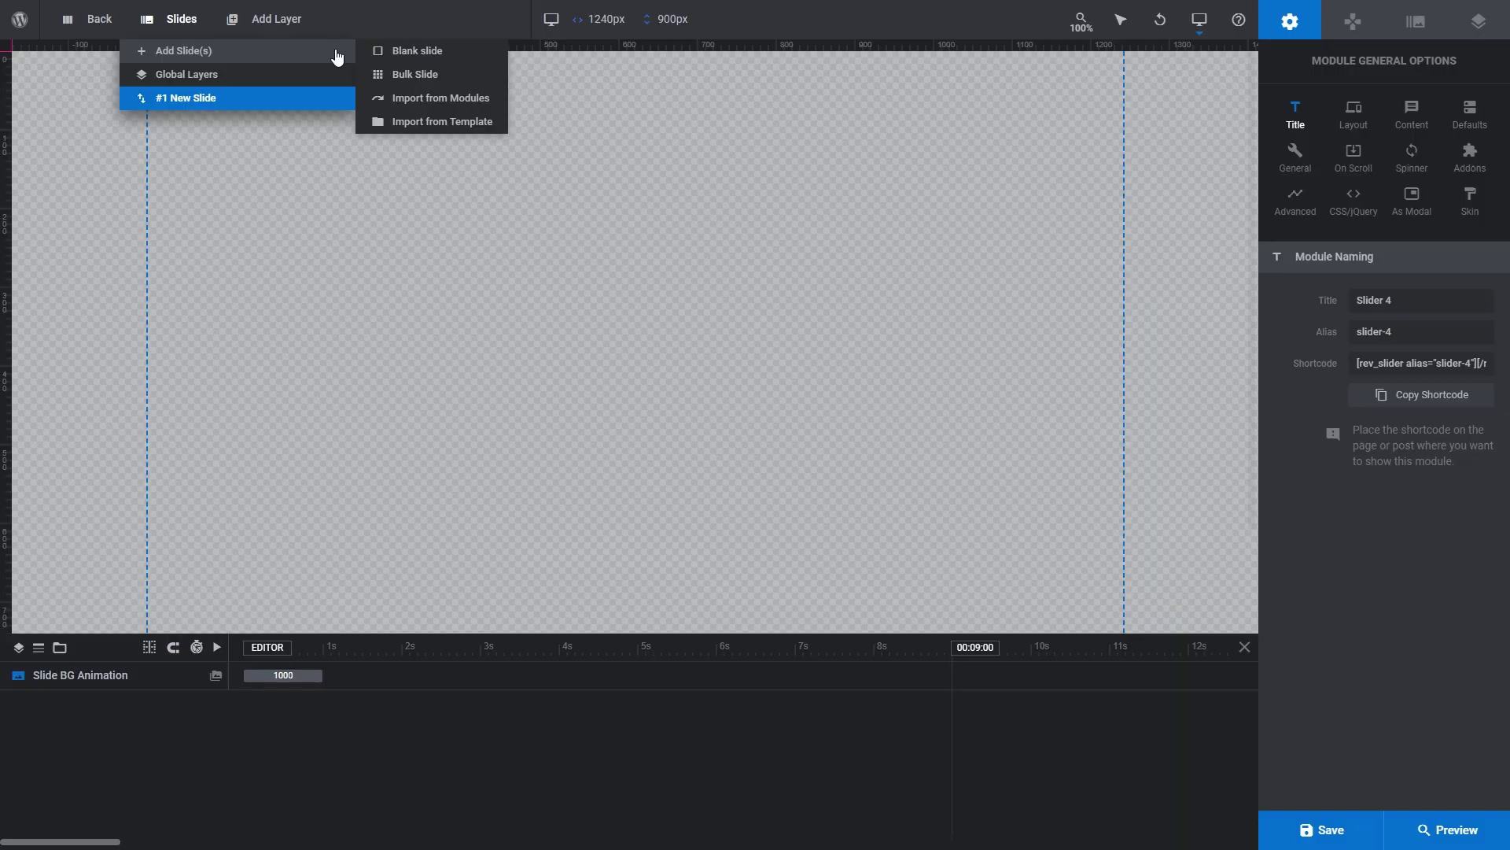
Step: Import the Particle Effect slide from page 2 of the saved modules as a second slide
click(376, 101)
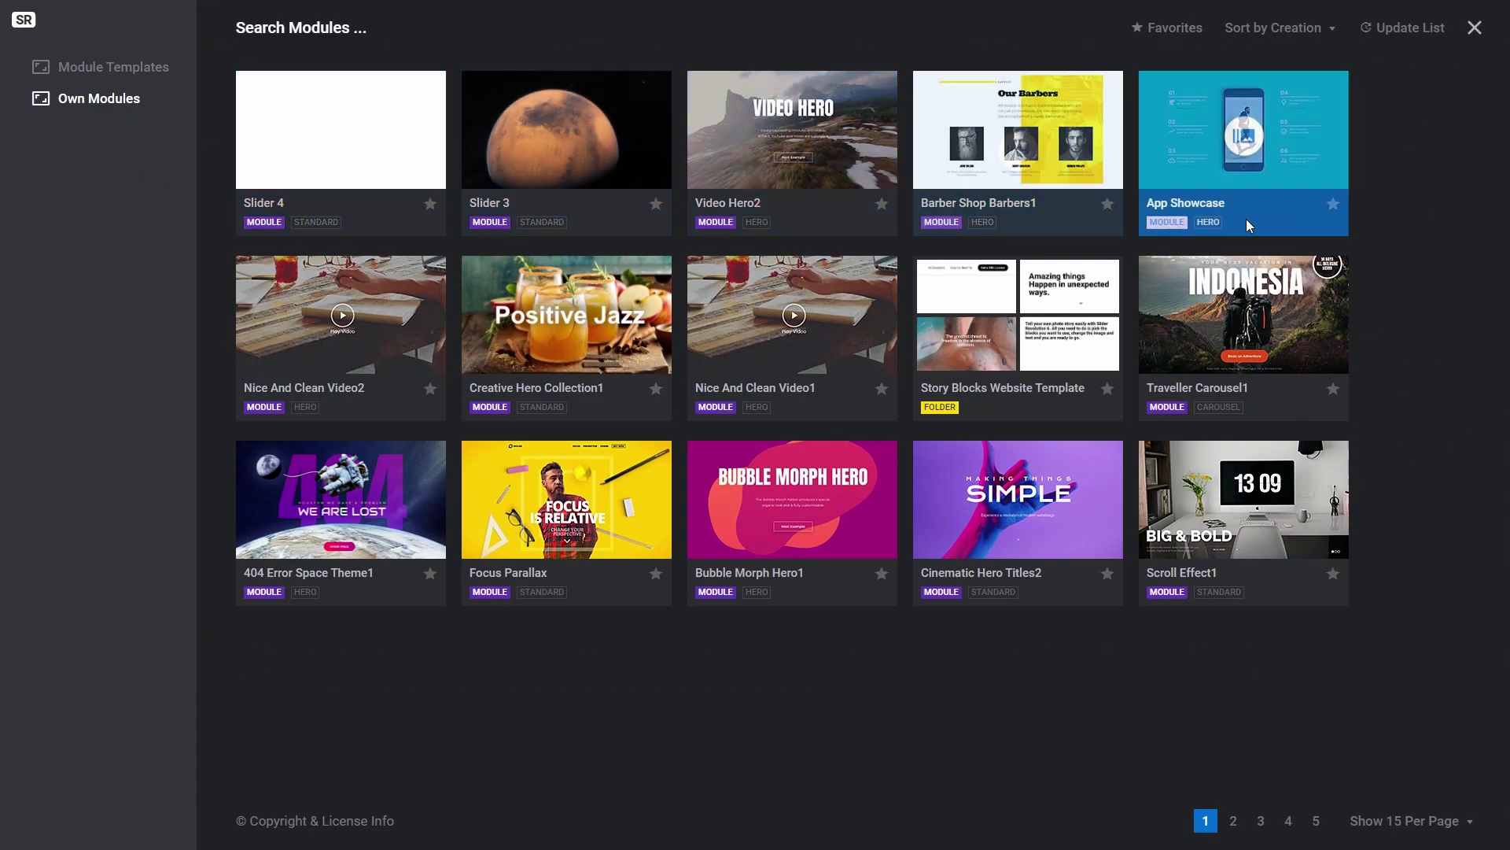
click(1232, 821)
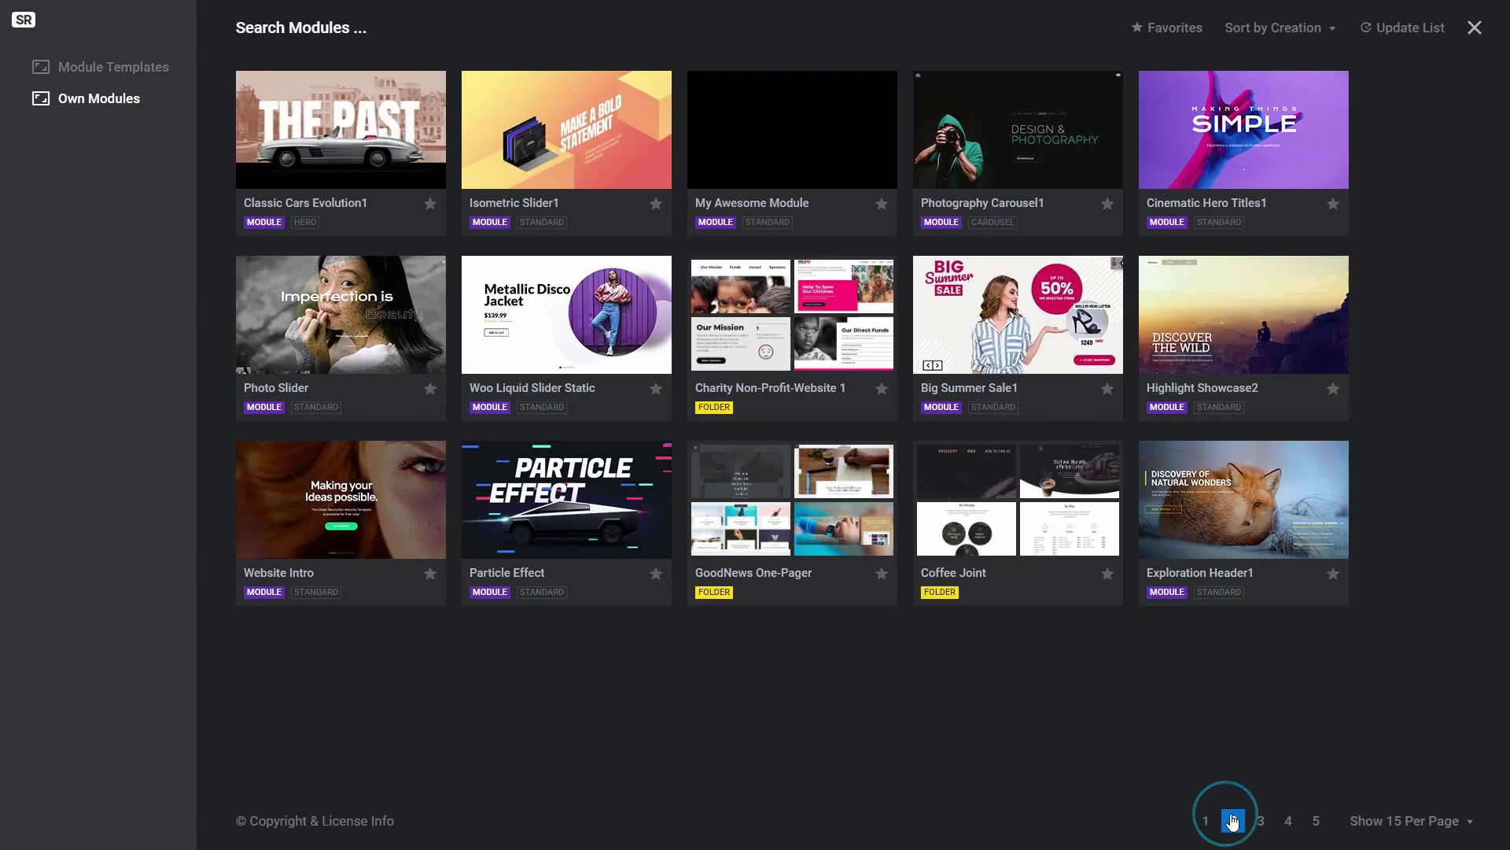
click(553, 501)
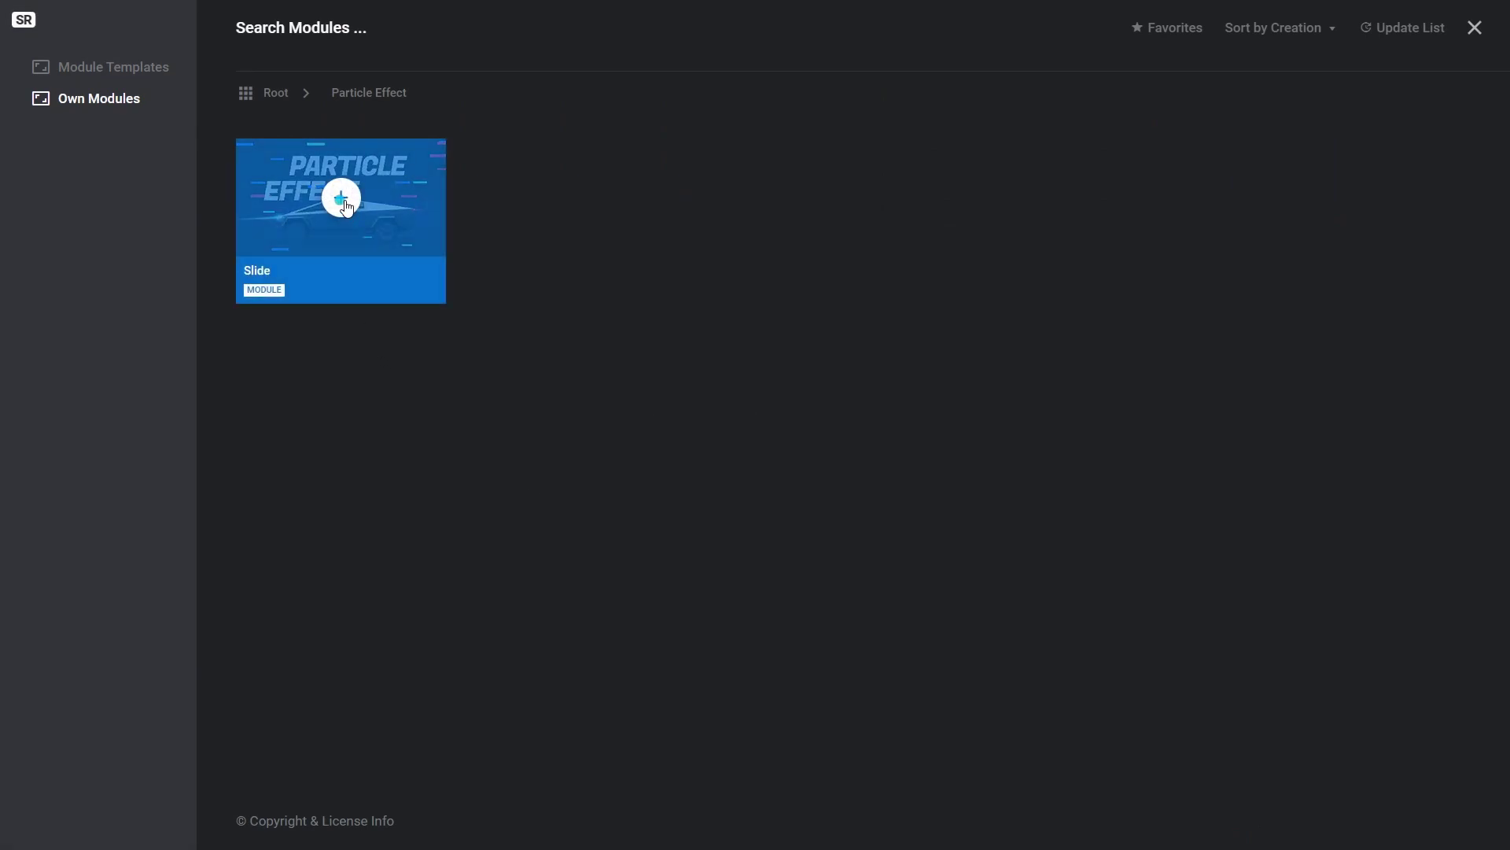
click(343, 200)
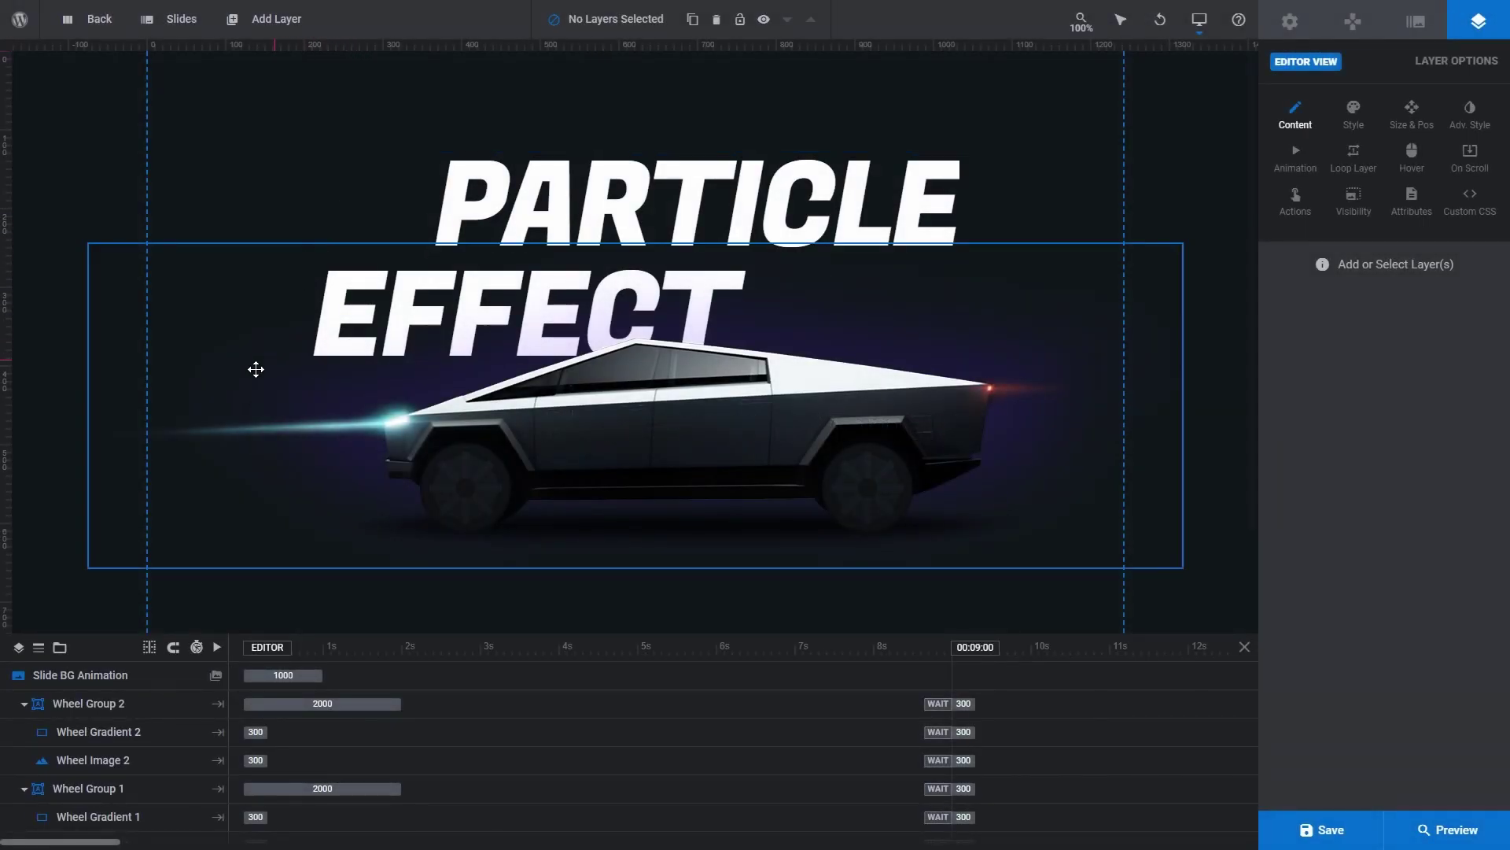
scroll(106, 761, down, 3)
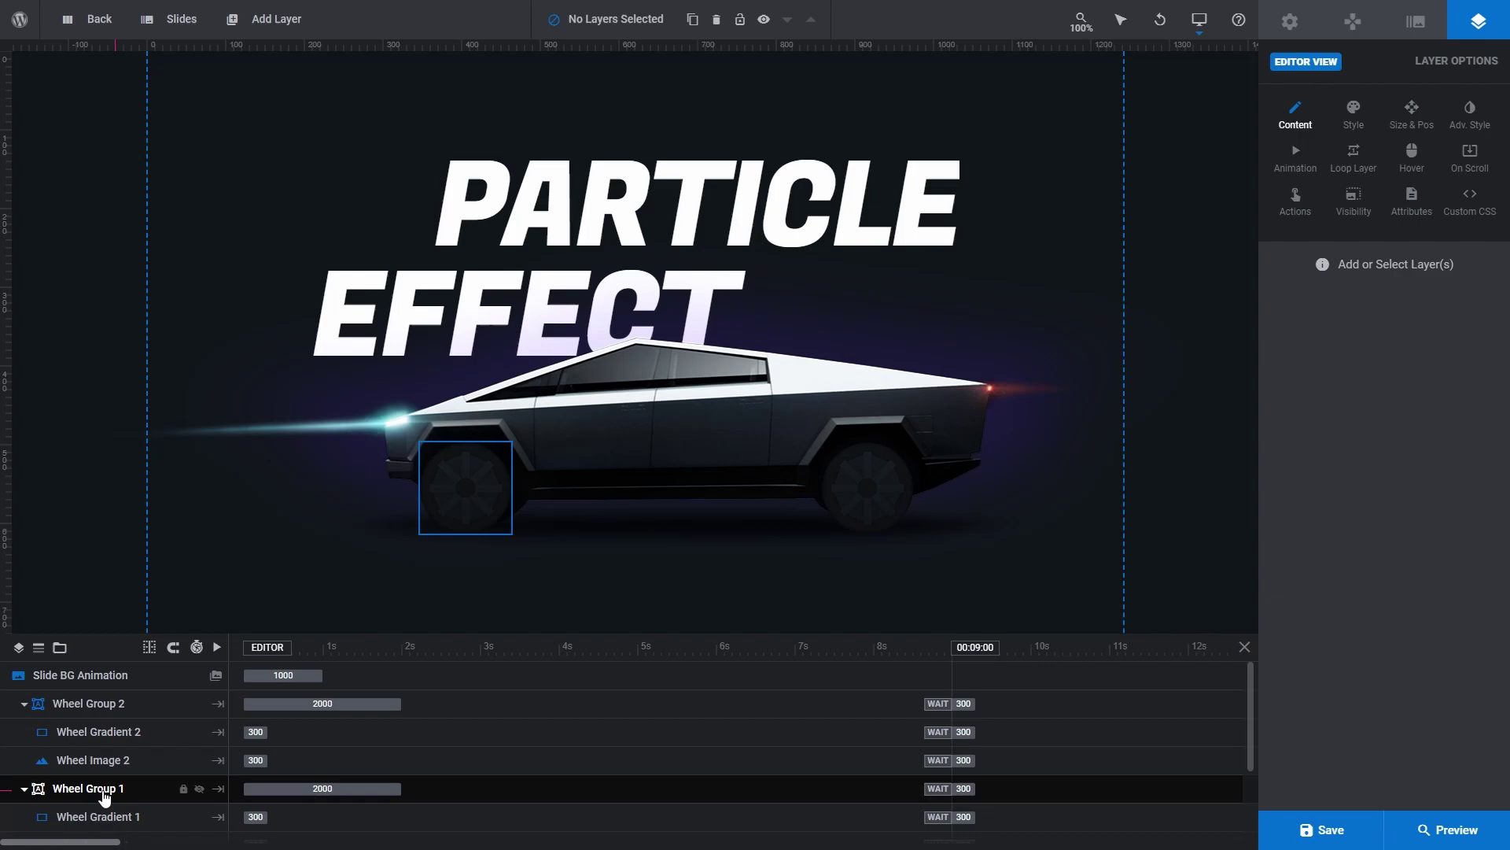
scroll(107, 690, up, 4)
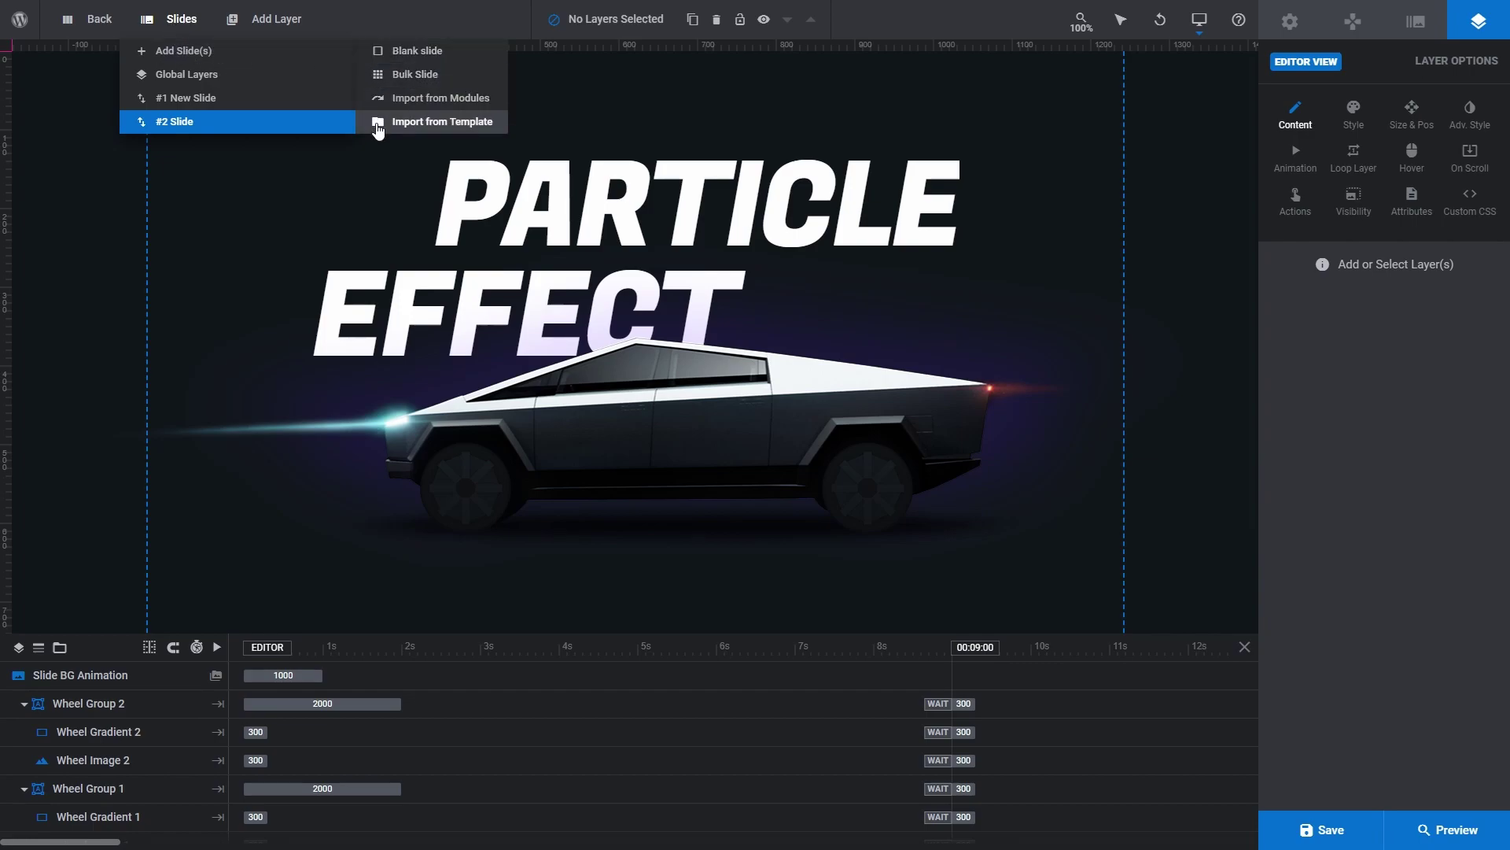
Step: Import the Antartica penguin slide (Slide 6) from the Cinematic Wildlife template slider
click(376, 124)
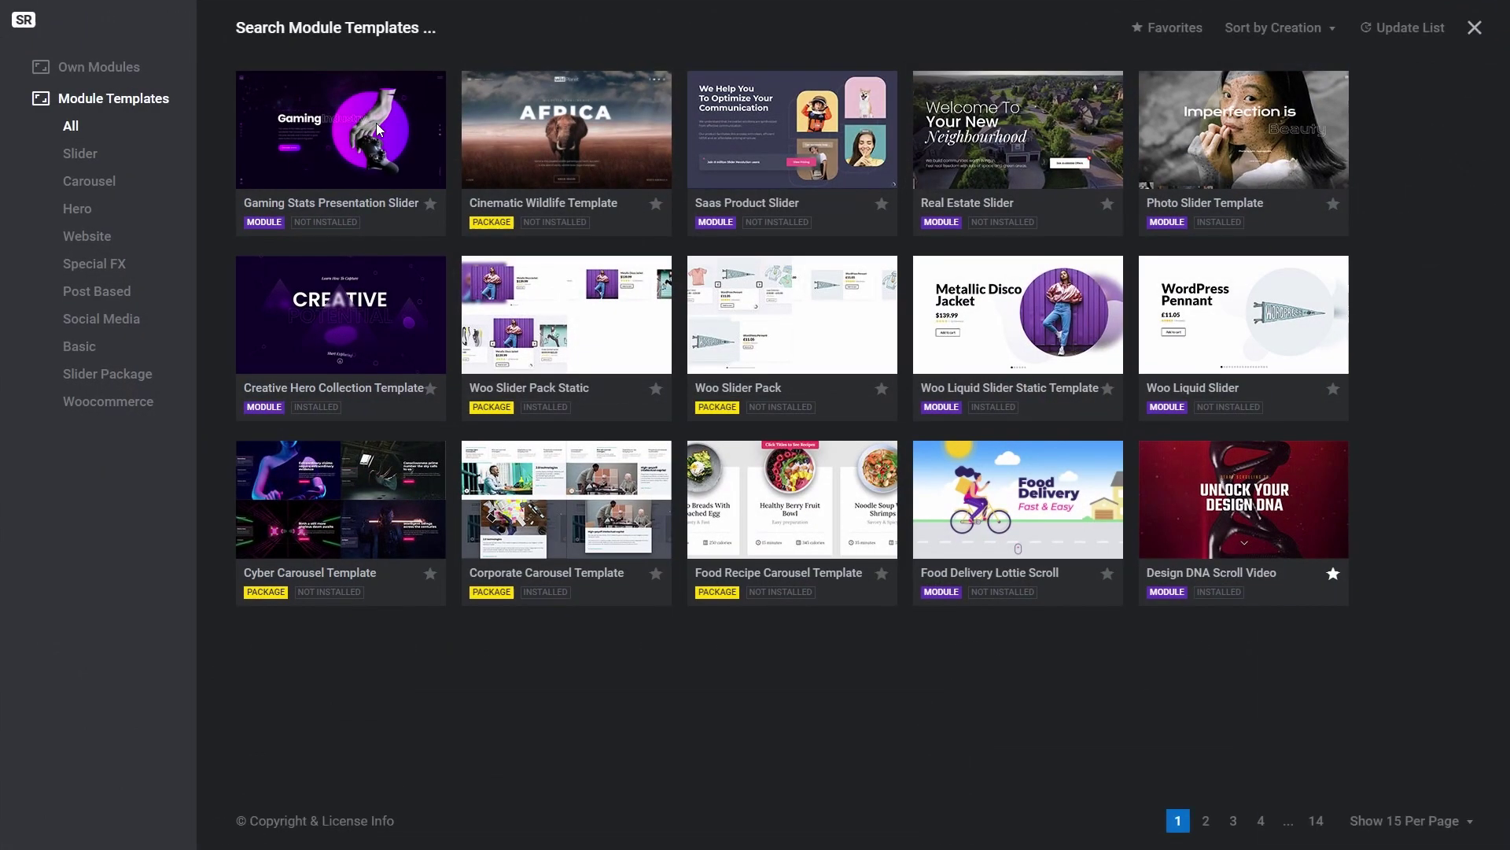
click(571, 136)
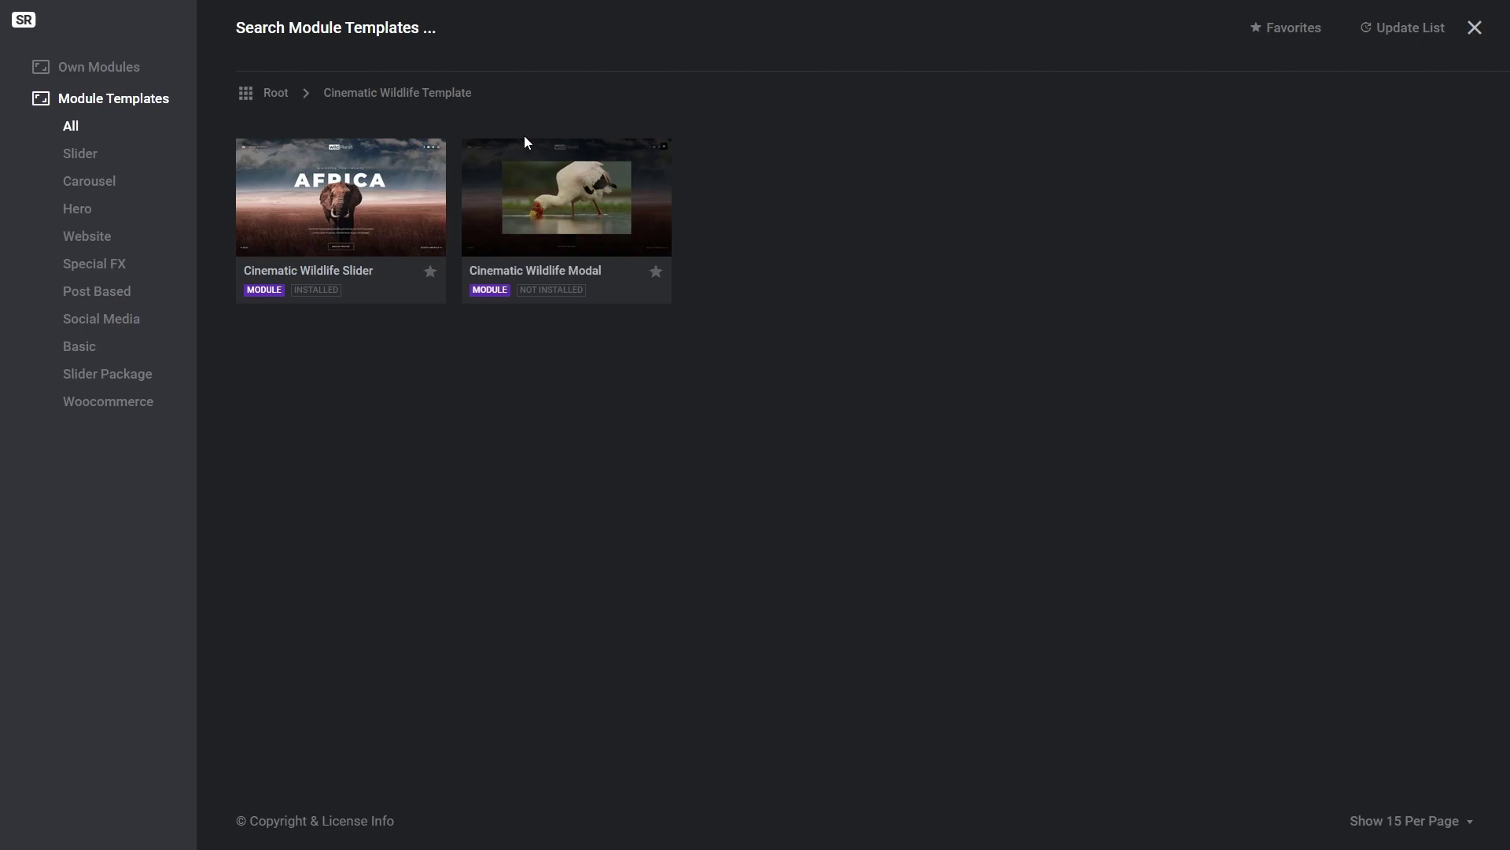
click(341, 203)
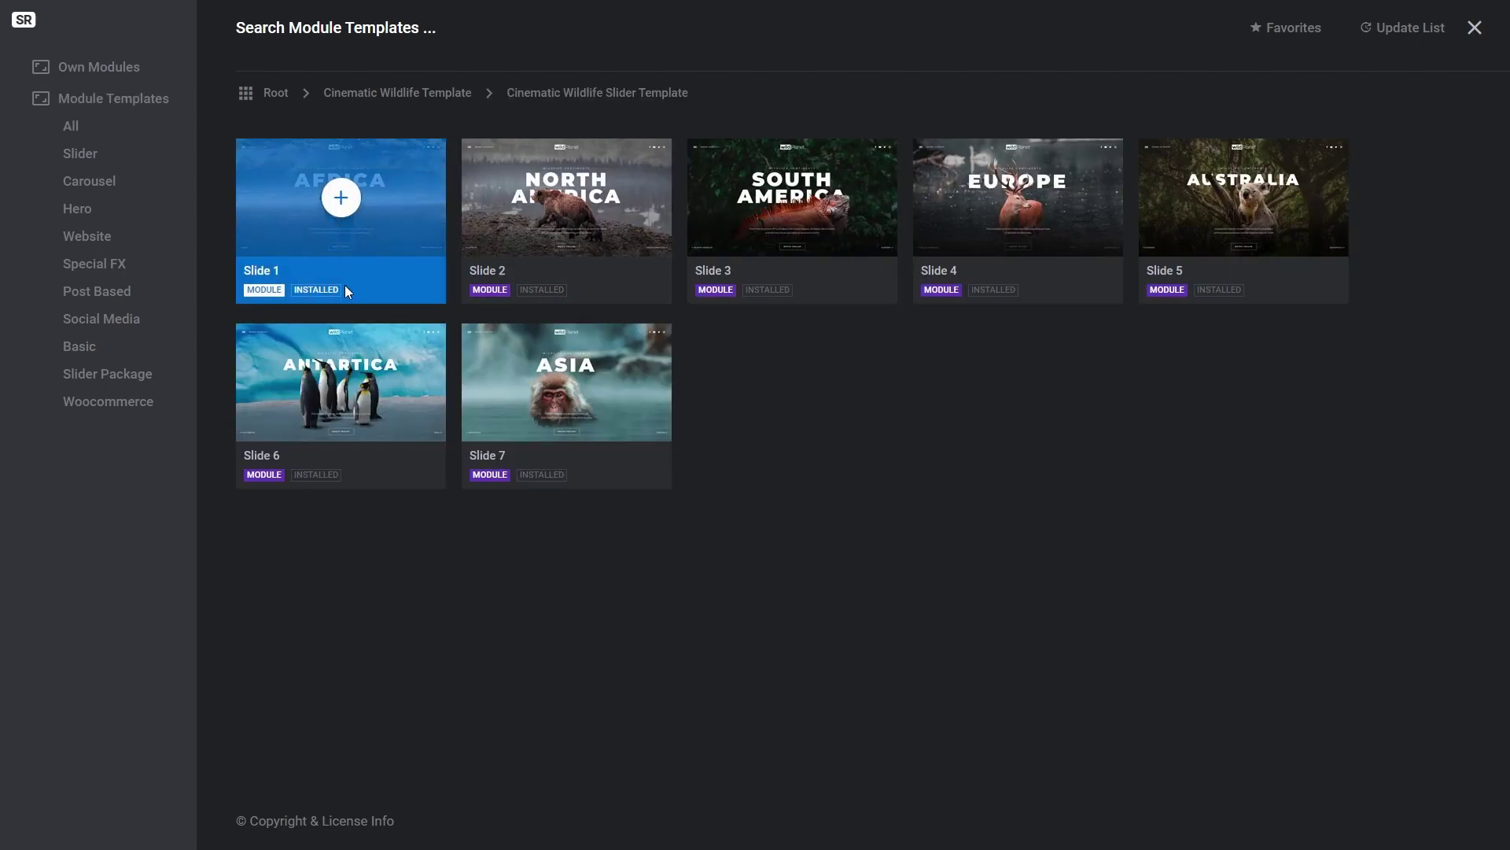
mouse_move(341, 387)
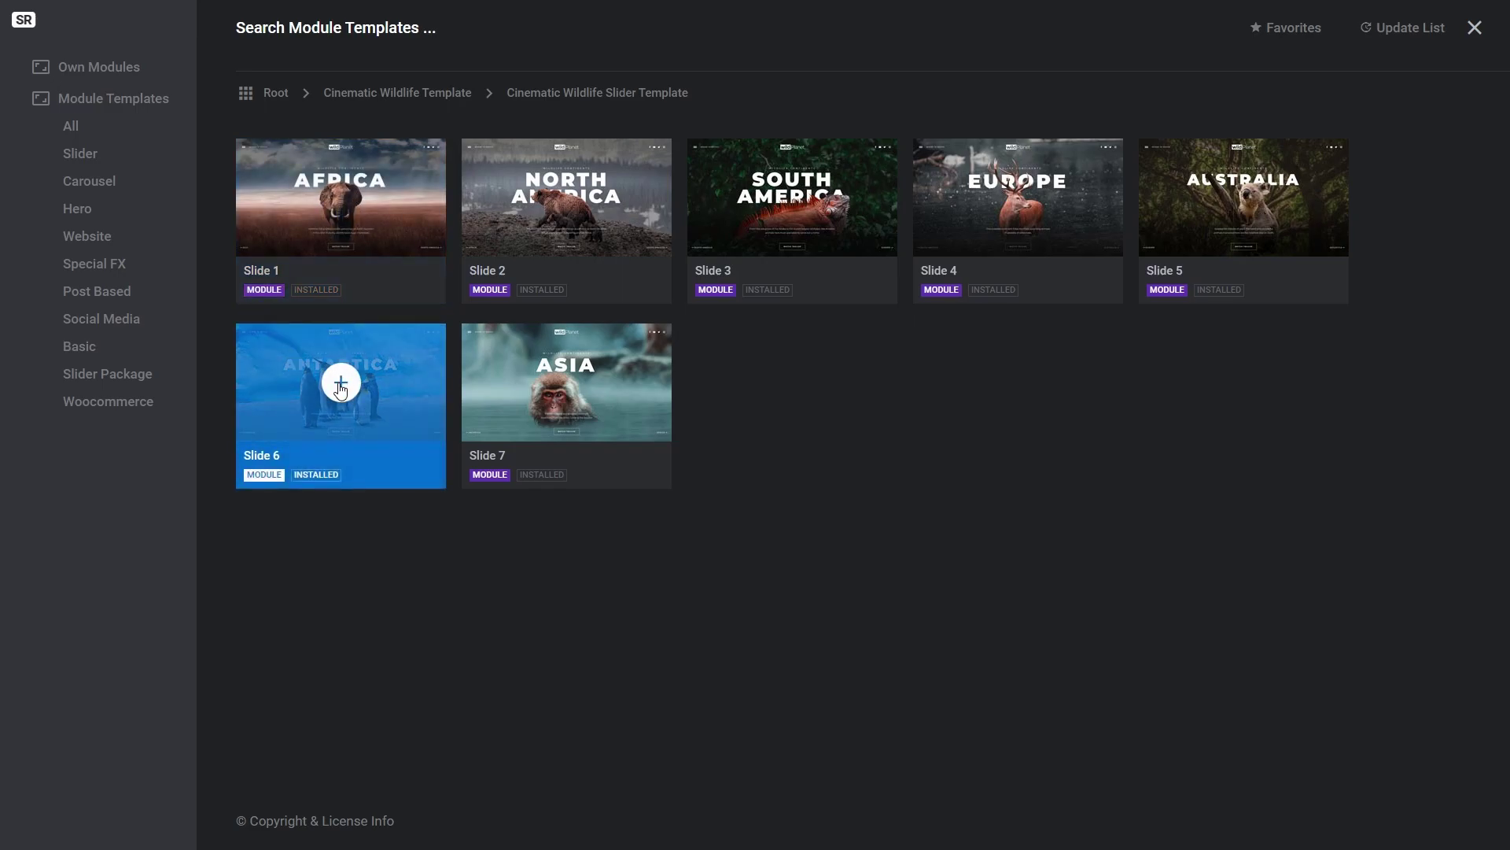
click(340, 386)
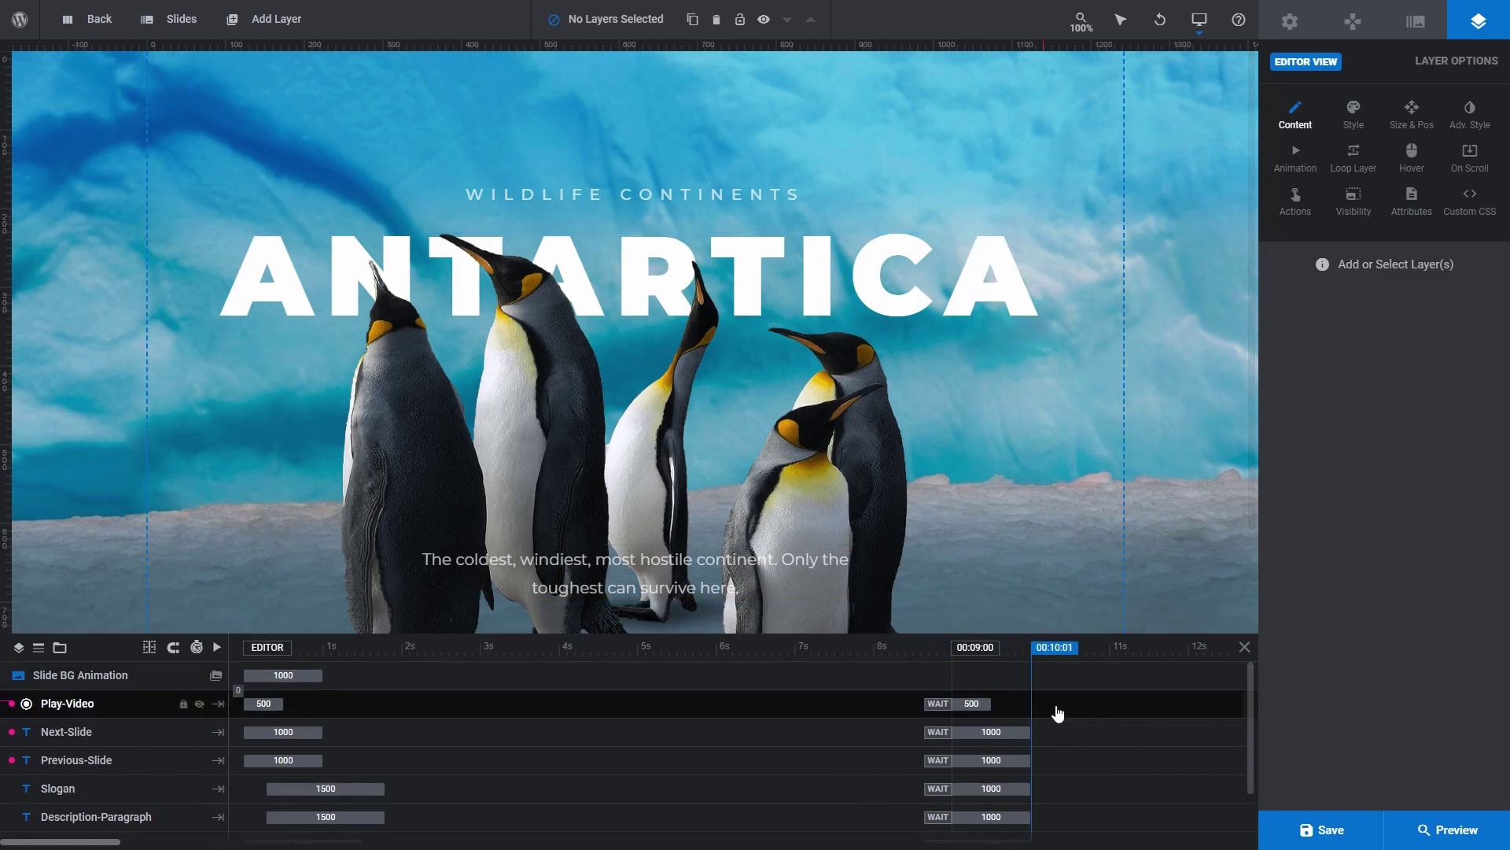
click(1444, 826)
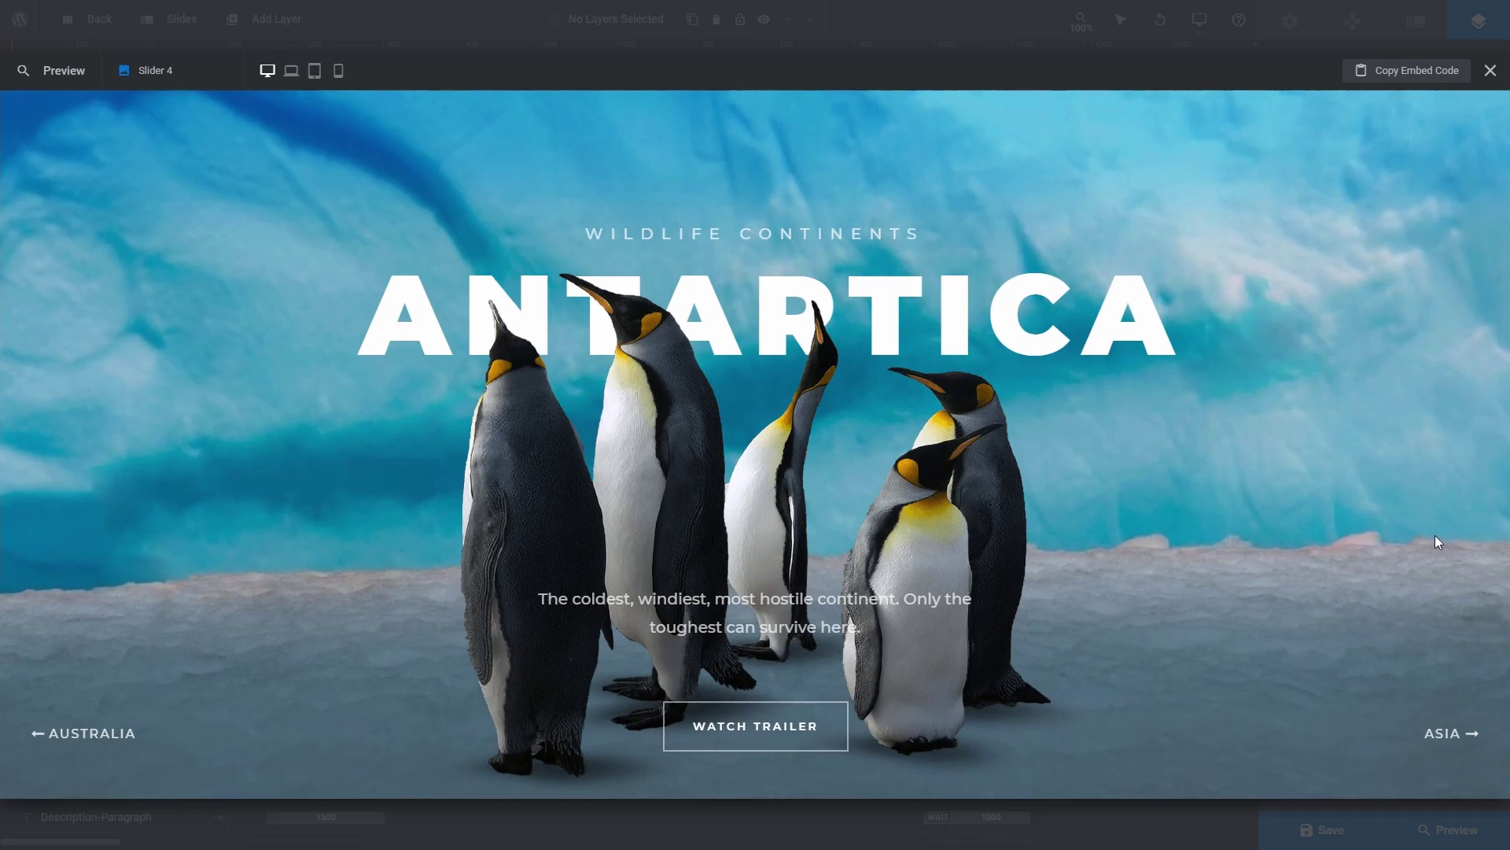
click(1491, 70)
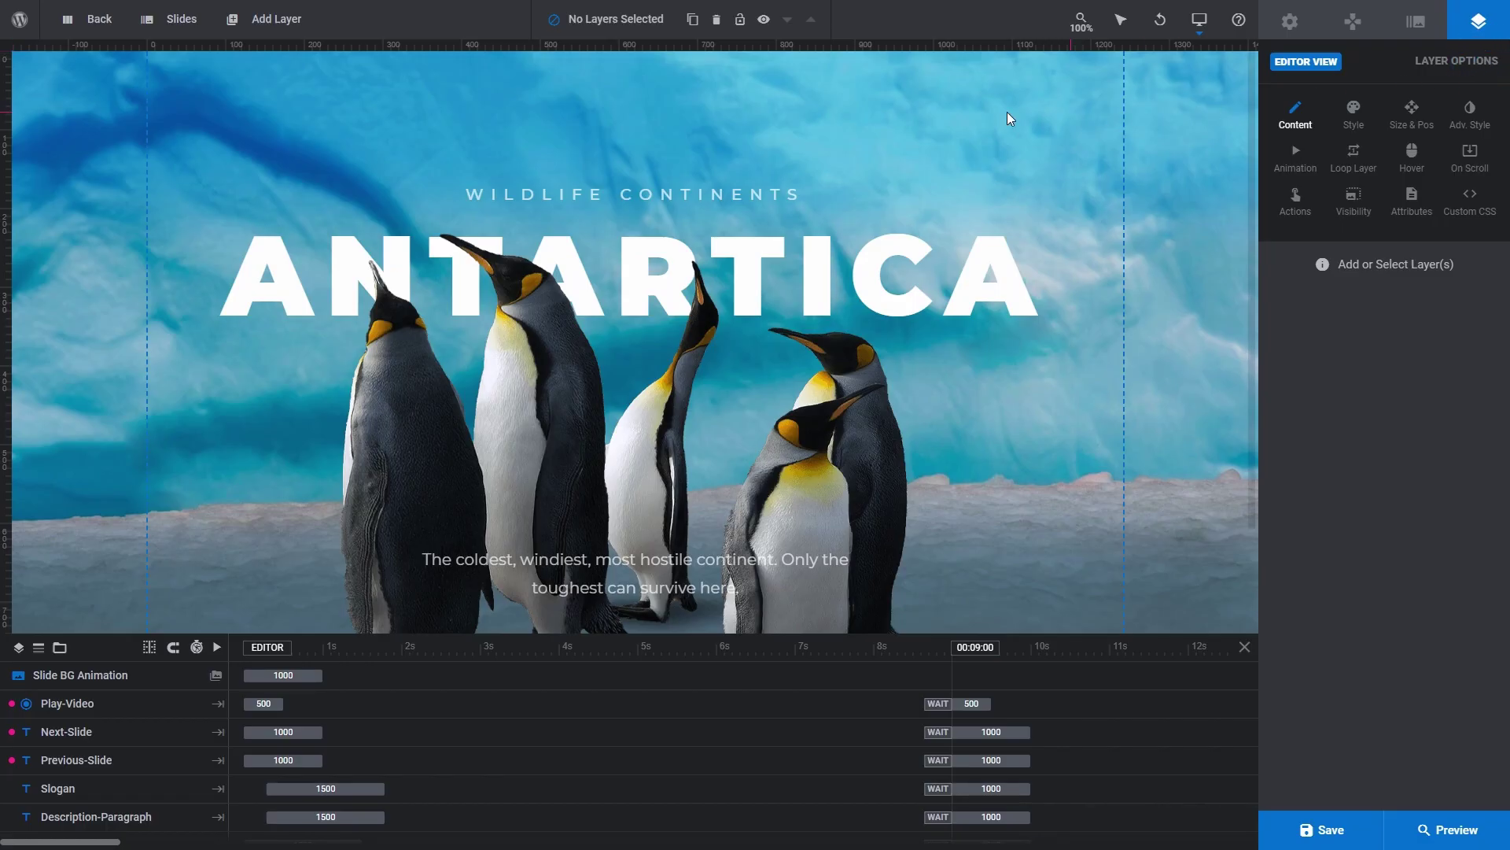
mouse_move(175, 31)
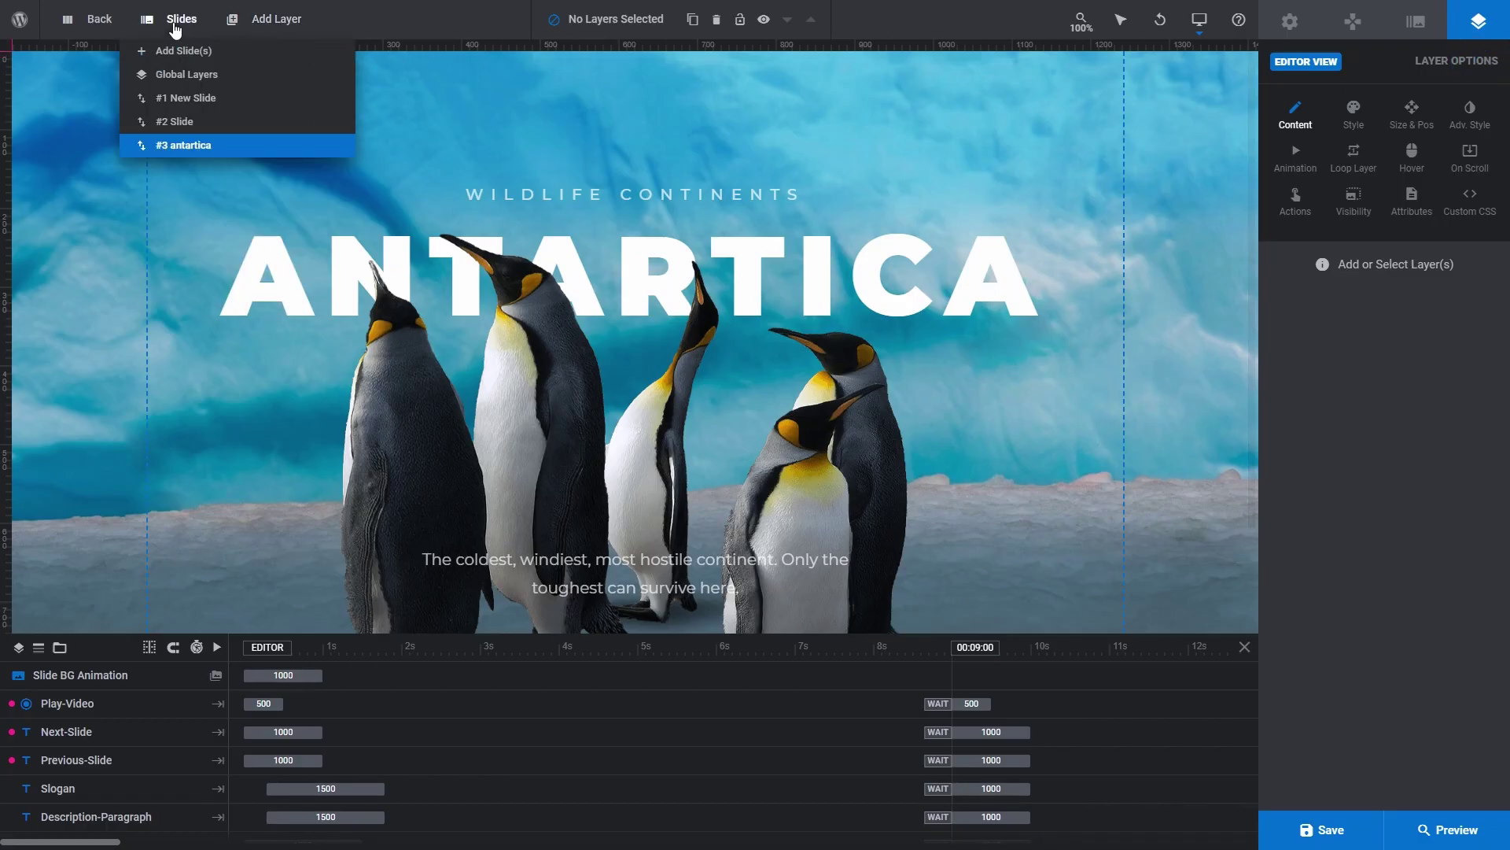
Step: On slide #1, add the Caption Light 06 layers from the Layer Library's Light category
click(170, 99)
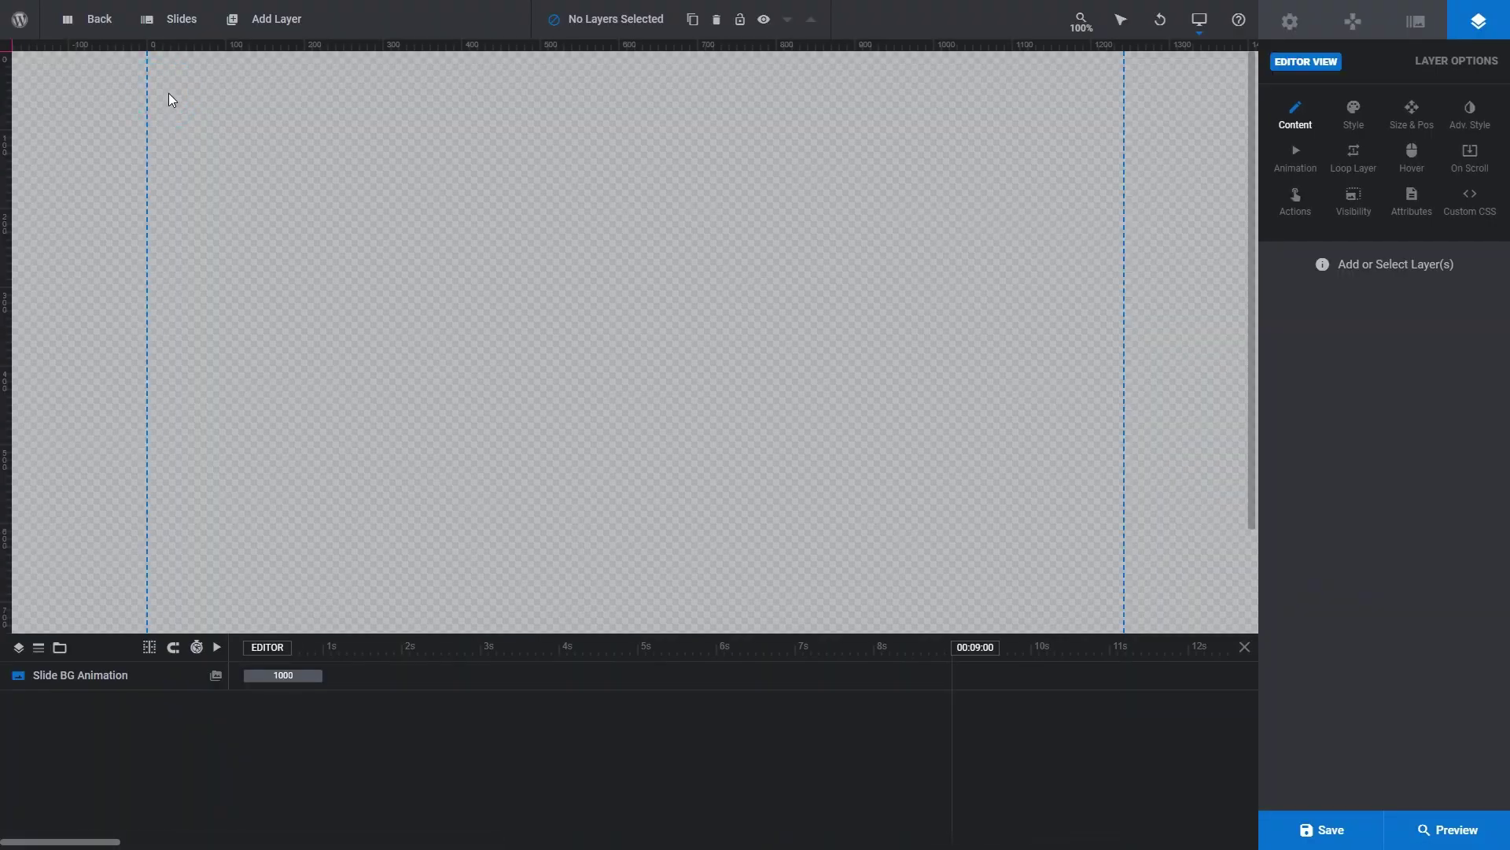
mouse_move(234, 31)
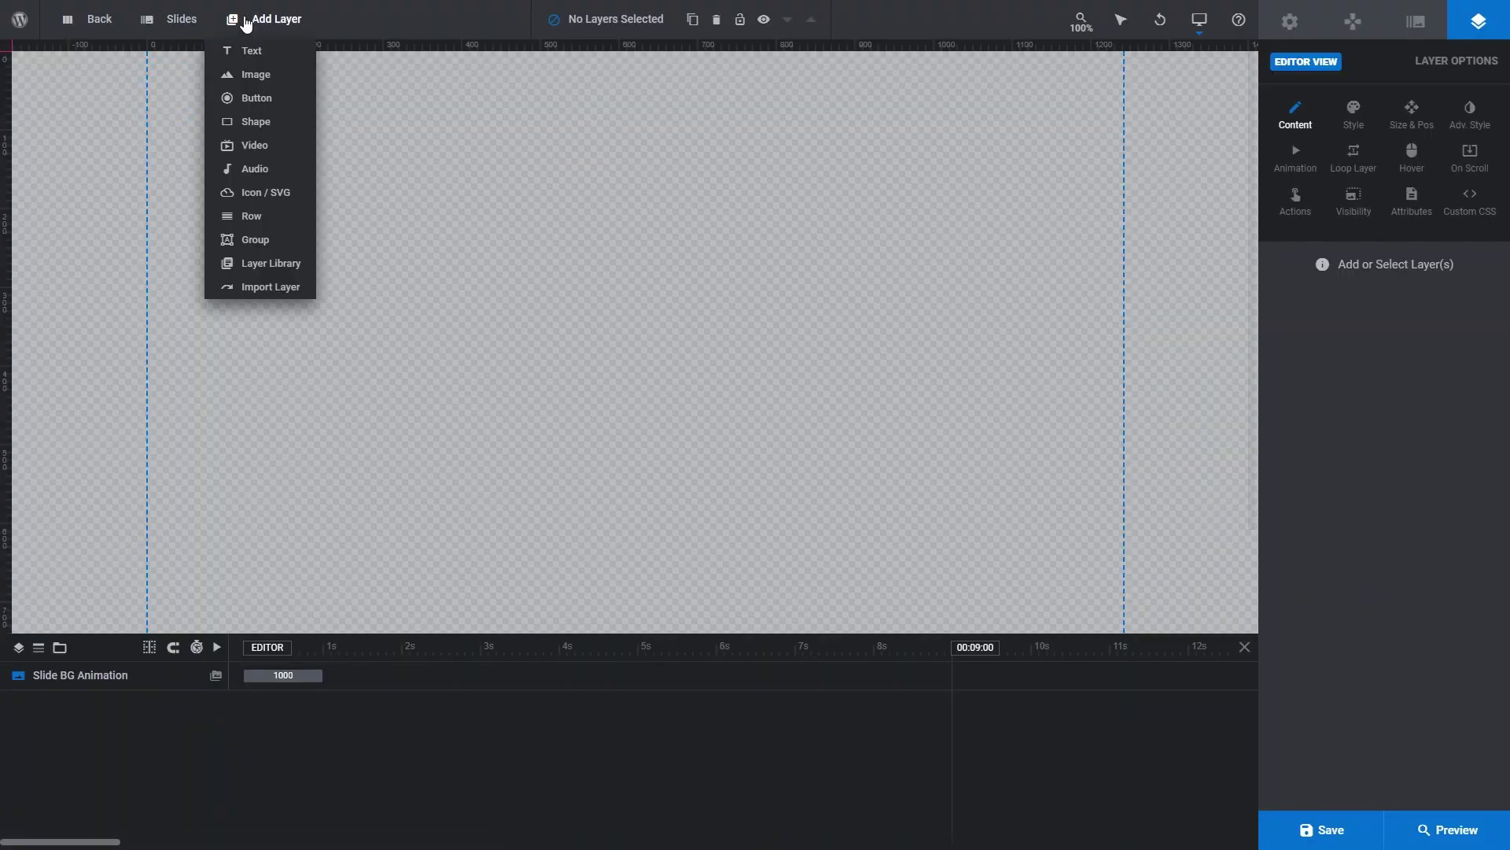
click(228, 268)
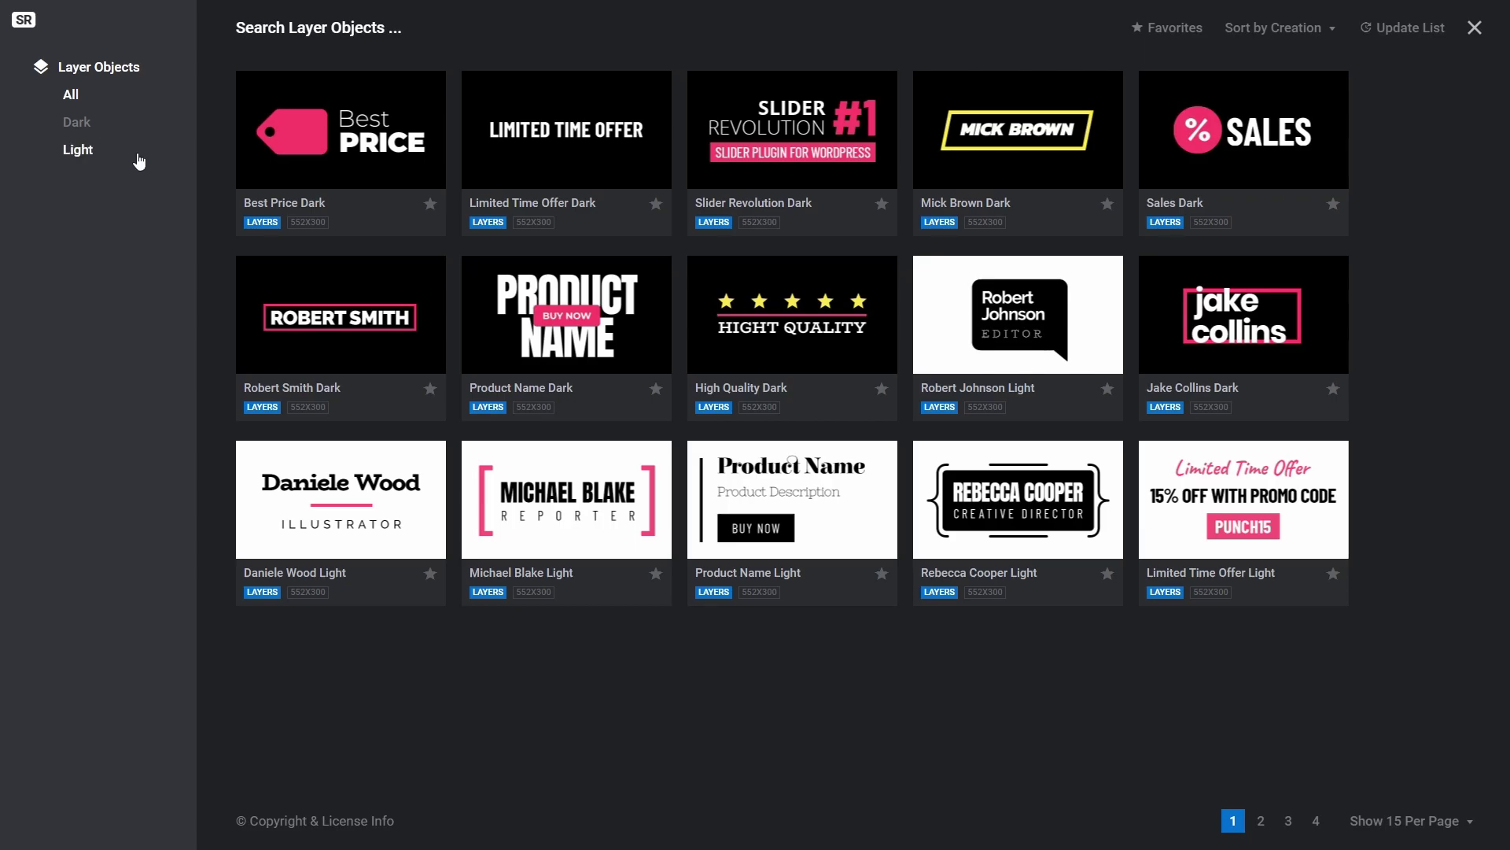
click(77, 128)
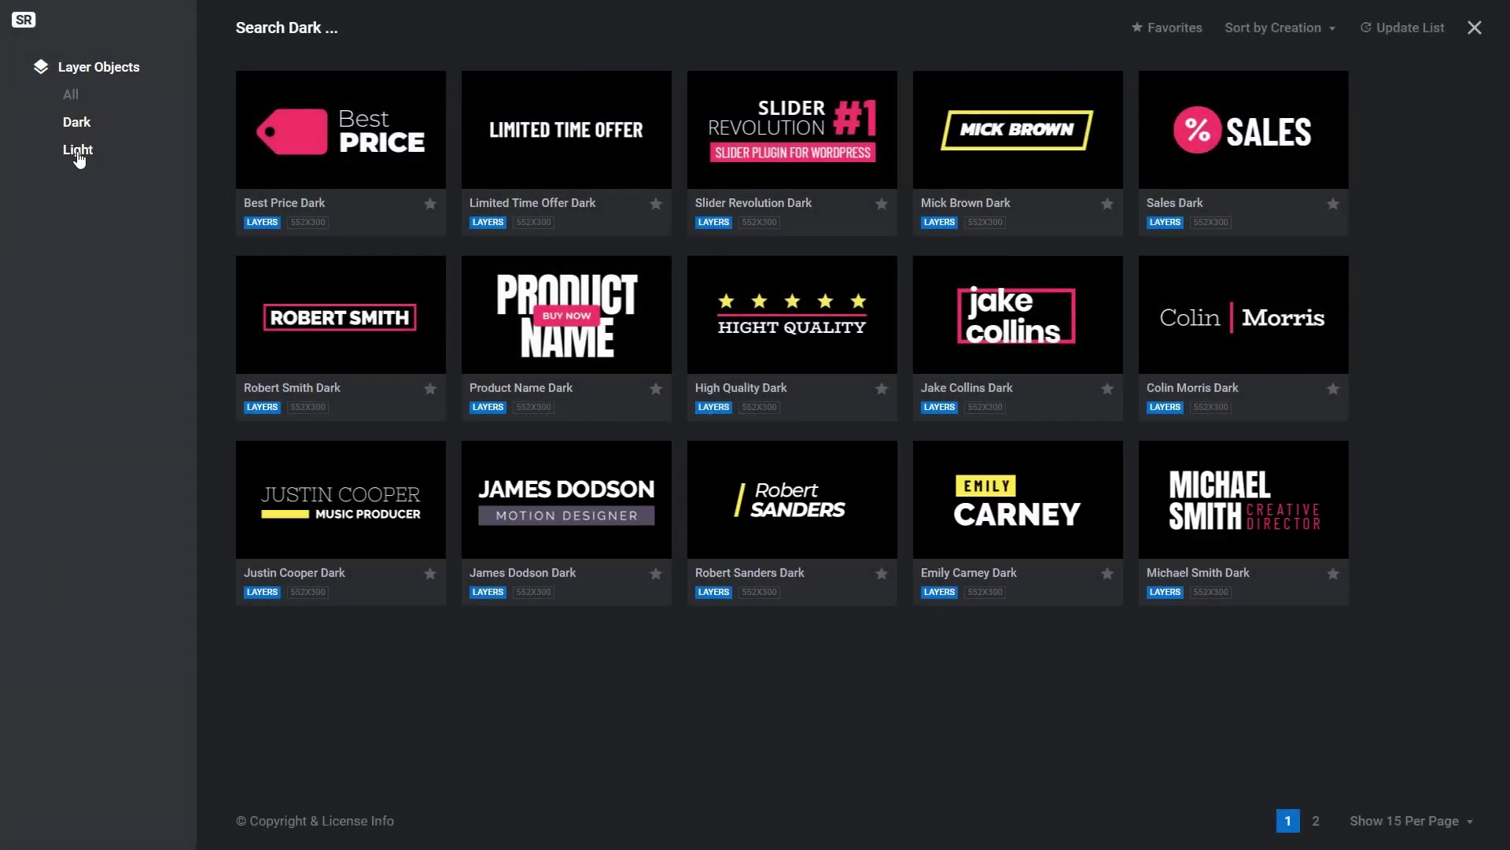
click(79, 155)
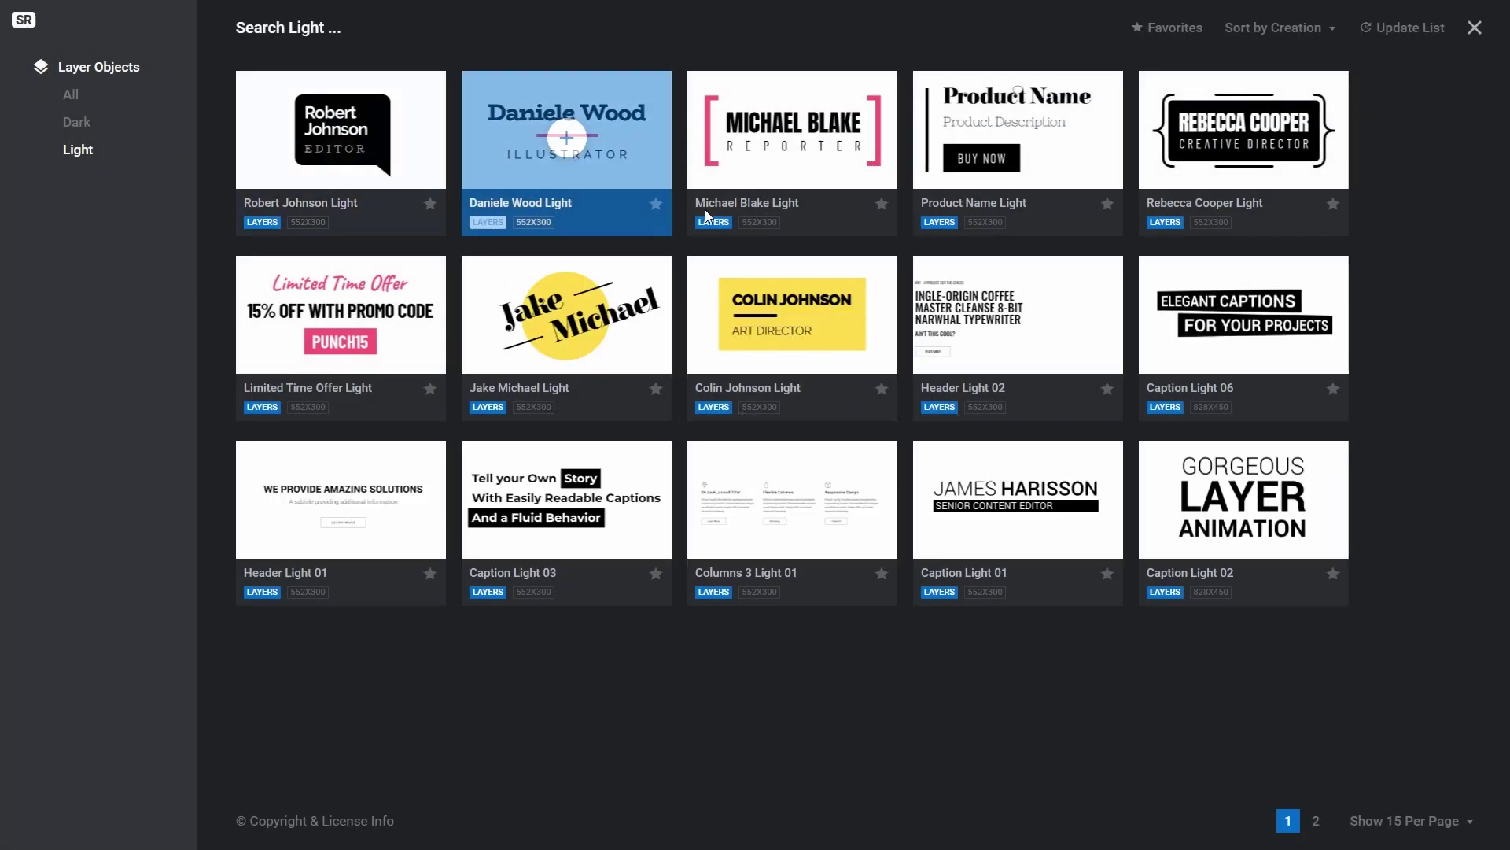
mouse_move(1257, 322)
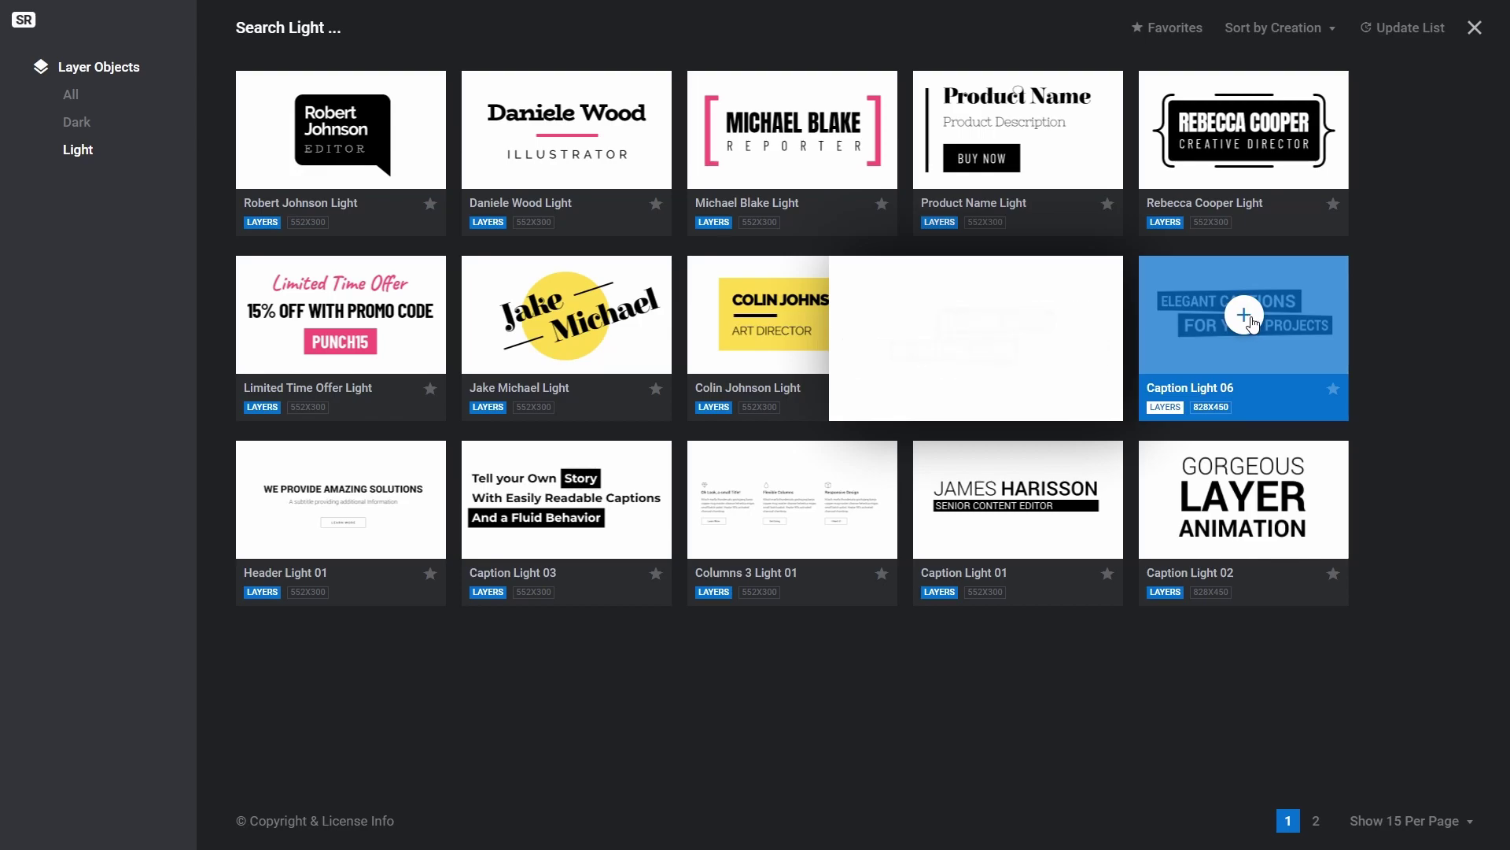
click(1244, 316)
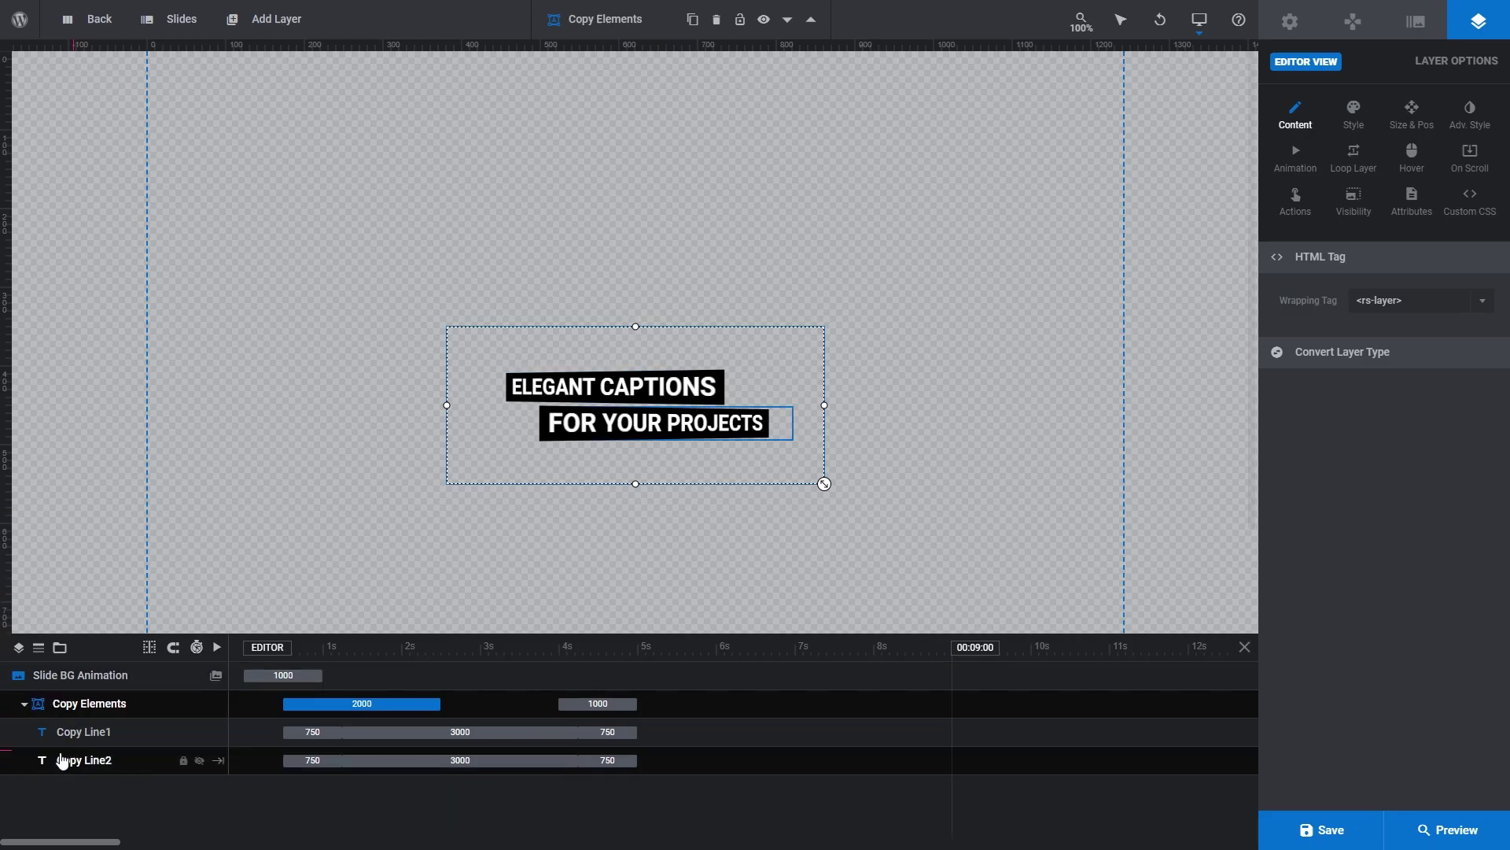
click(23, 705)
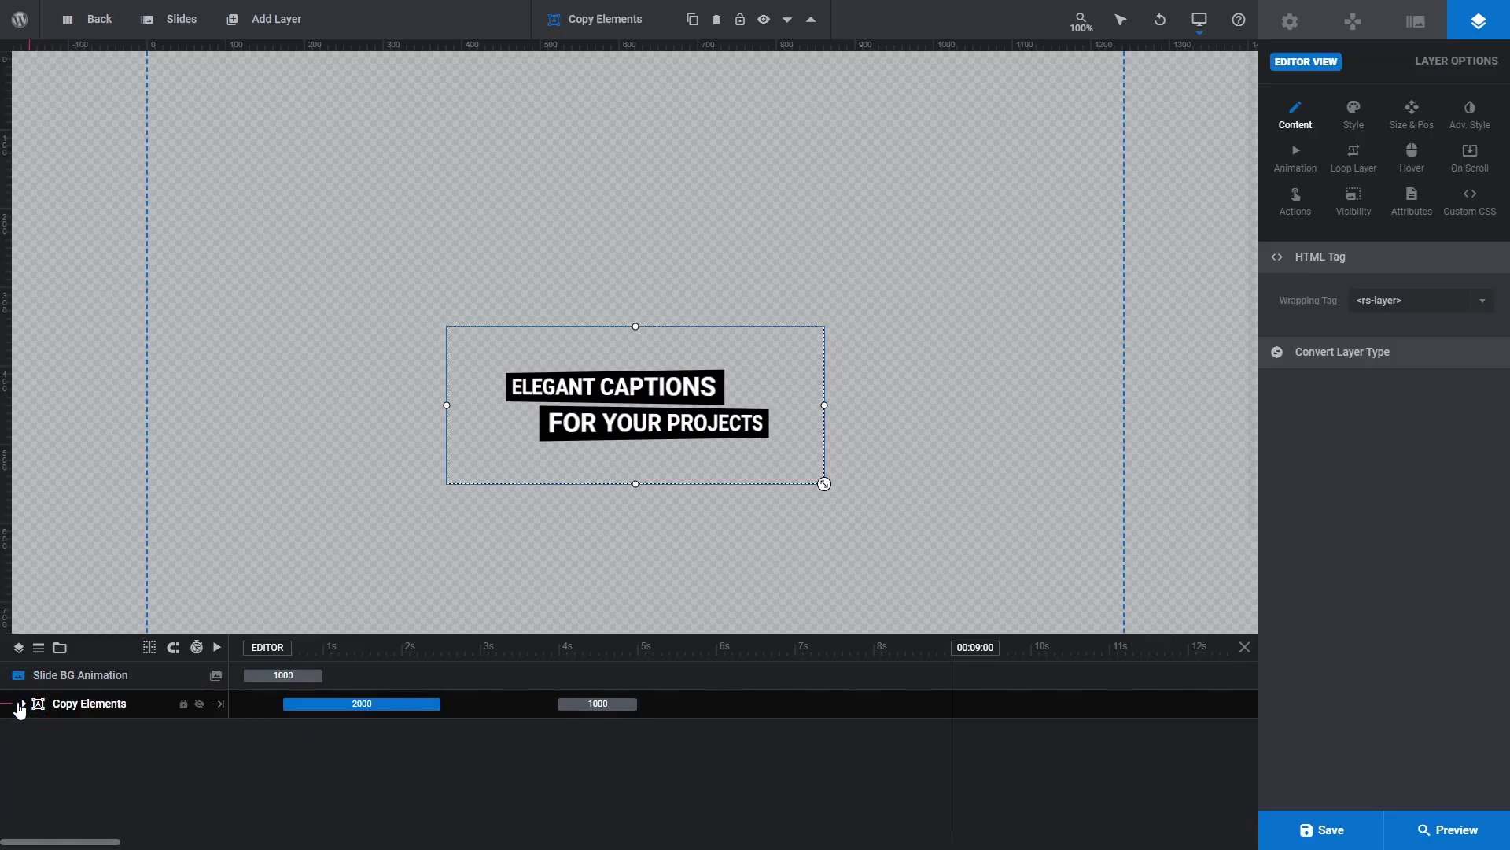
click(22, 705)
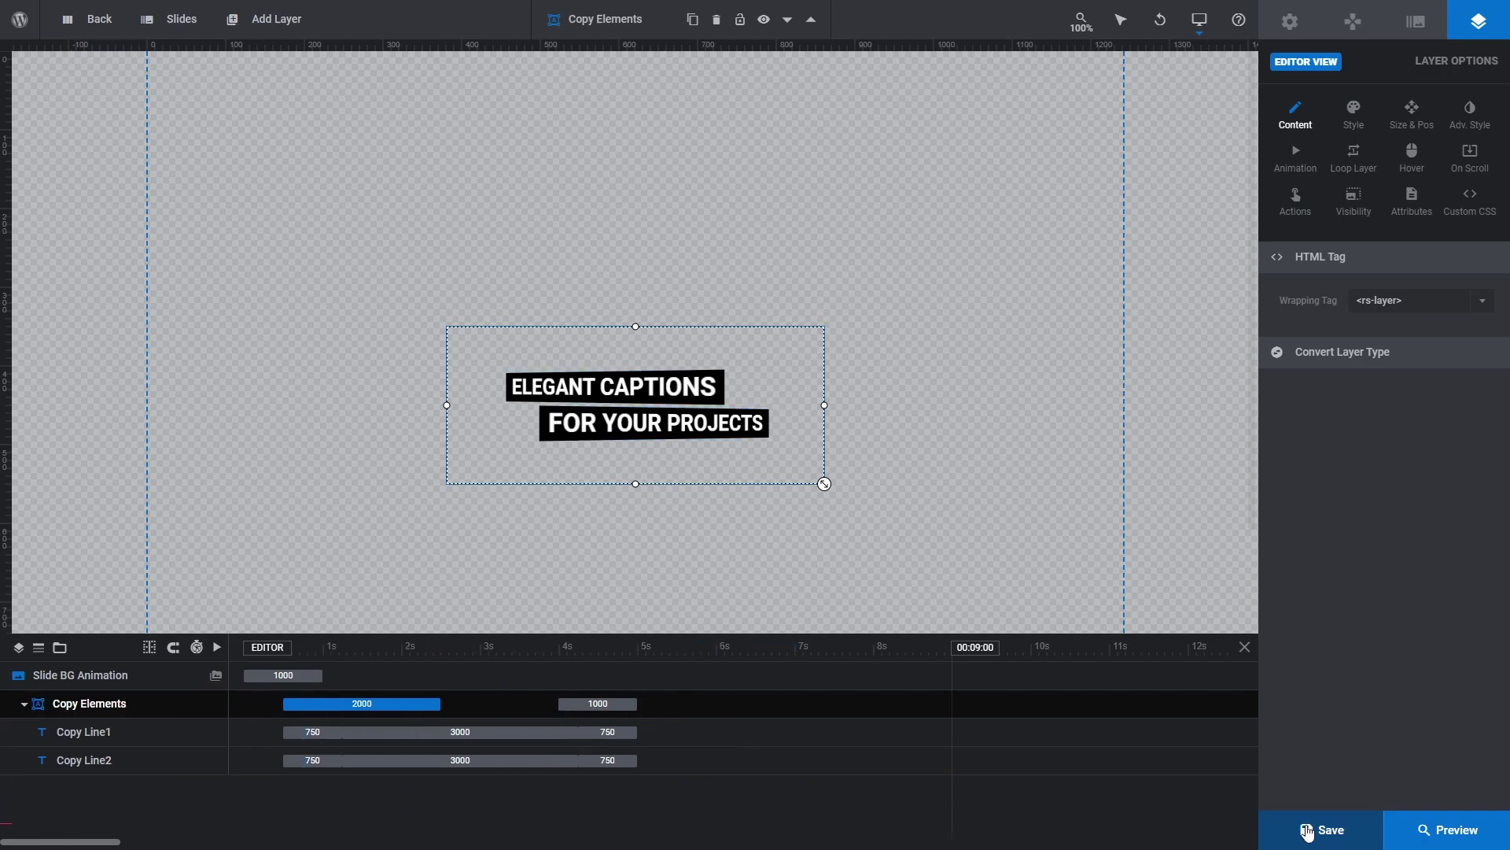
click(1423, 835)
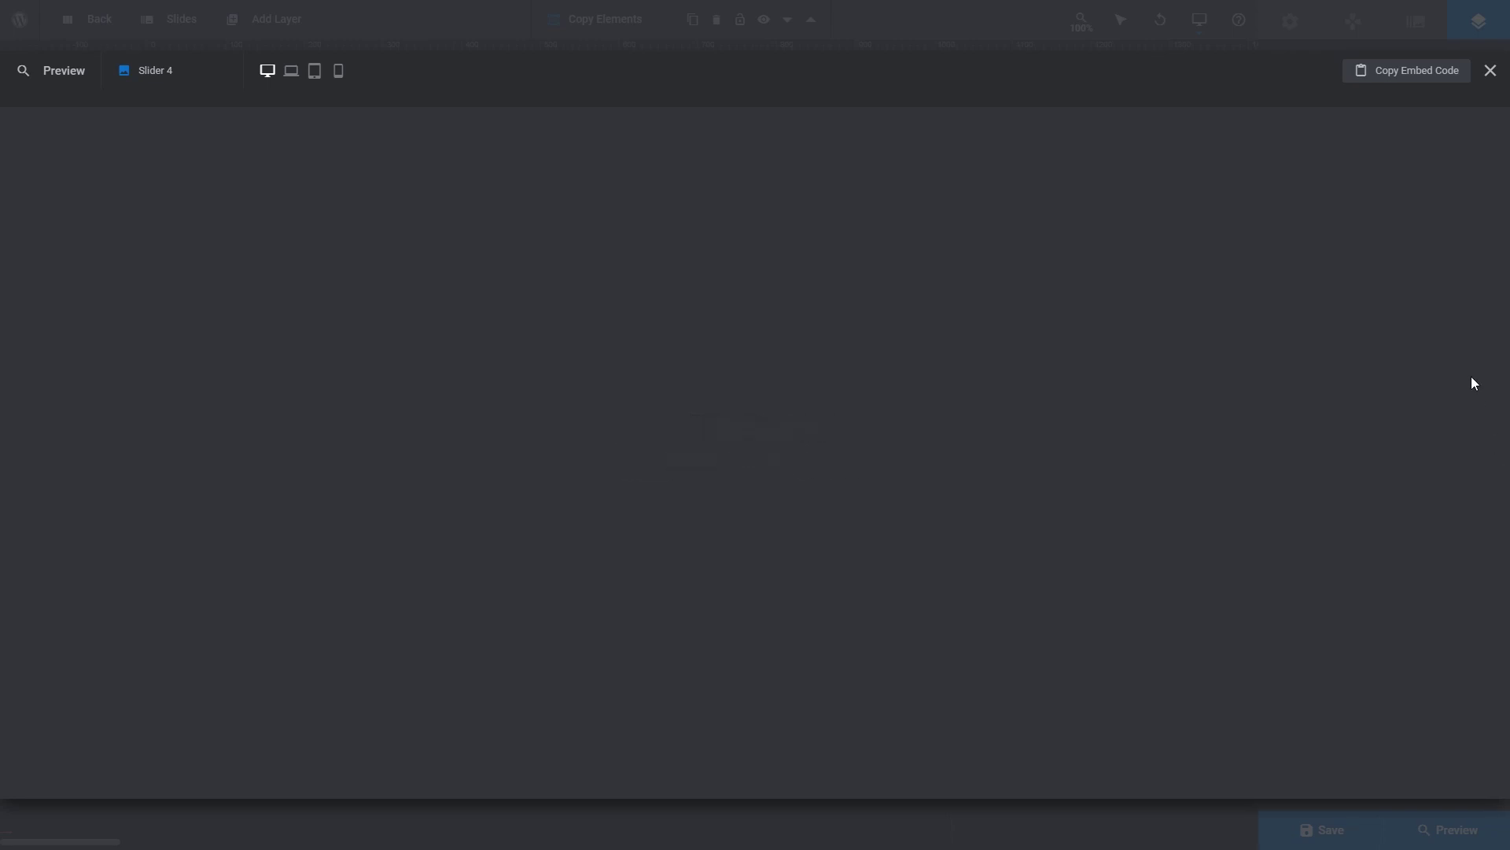
click(1491, 75)
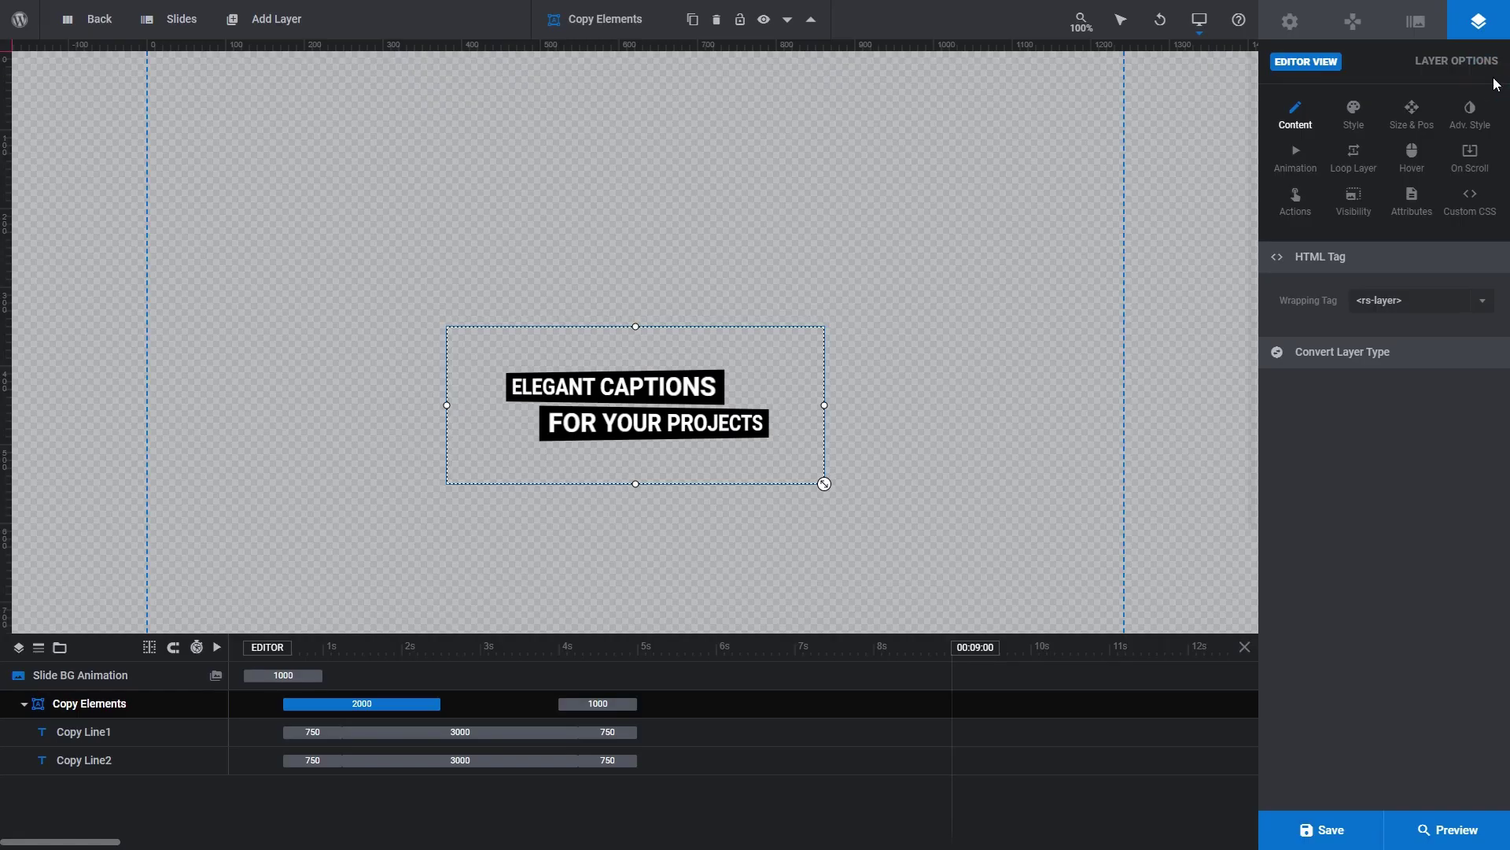
mouse_move(255, 25)
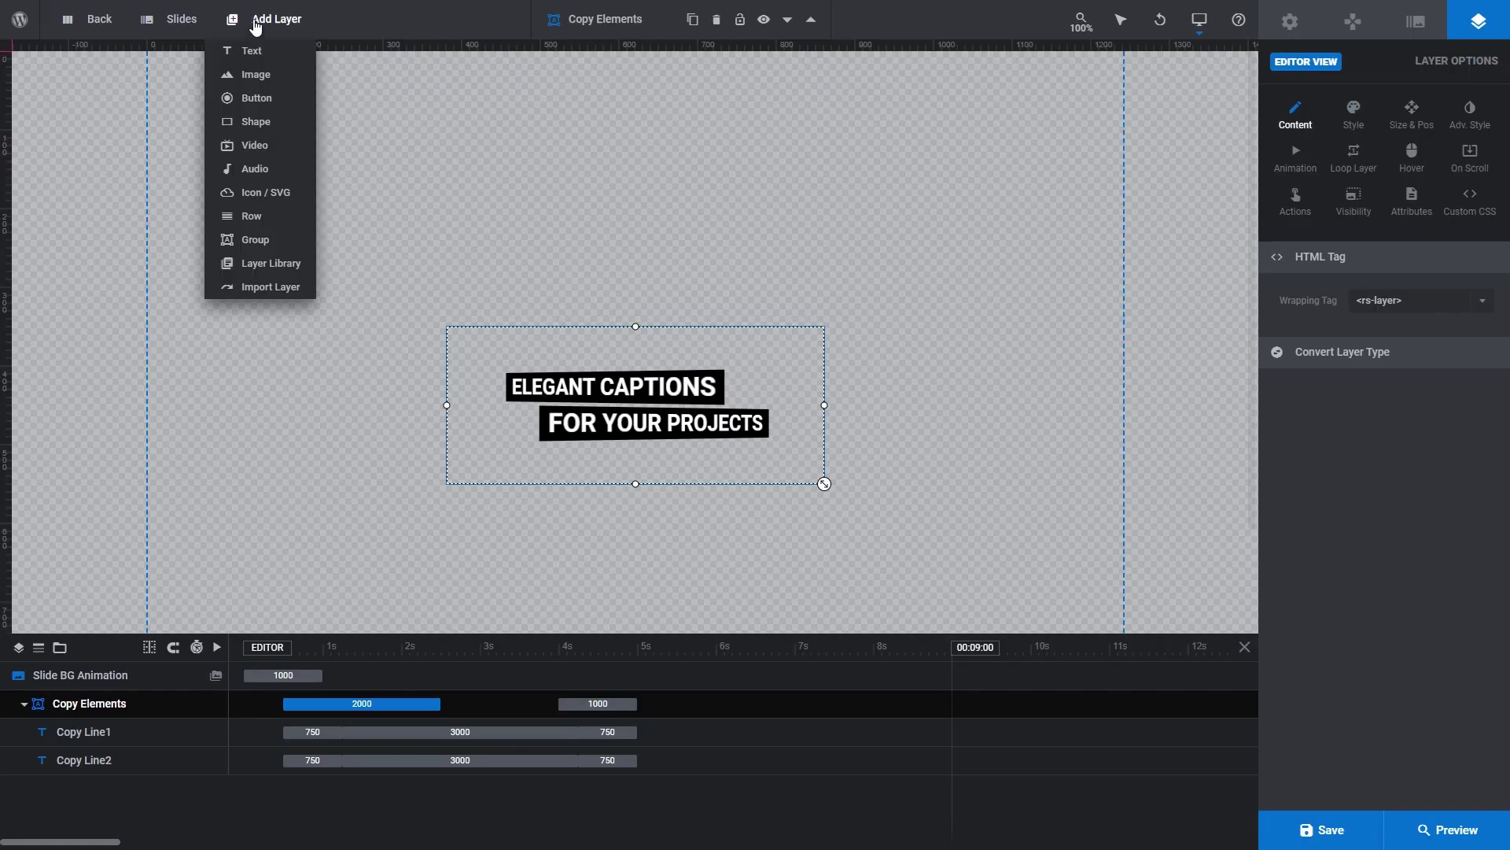
Step: Import the Text-1, Text-3, Text-4 and Text-2 layers from the Cinematic module on page 2 of saved modules
click(230, 288)
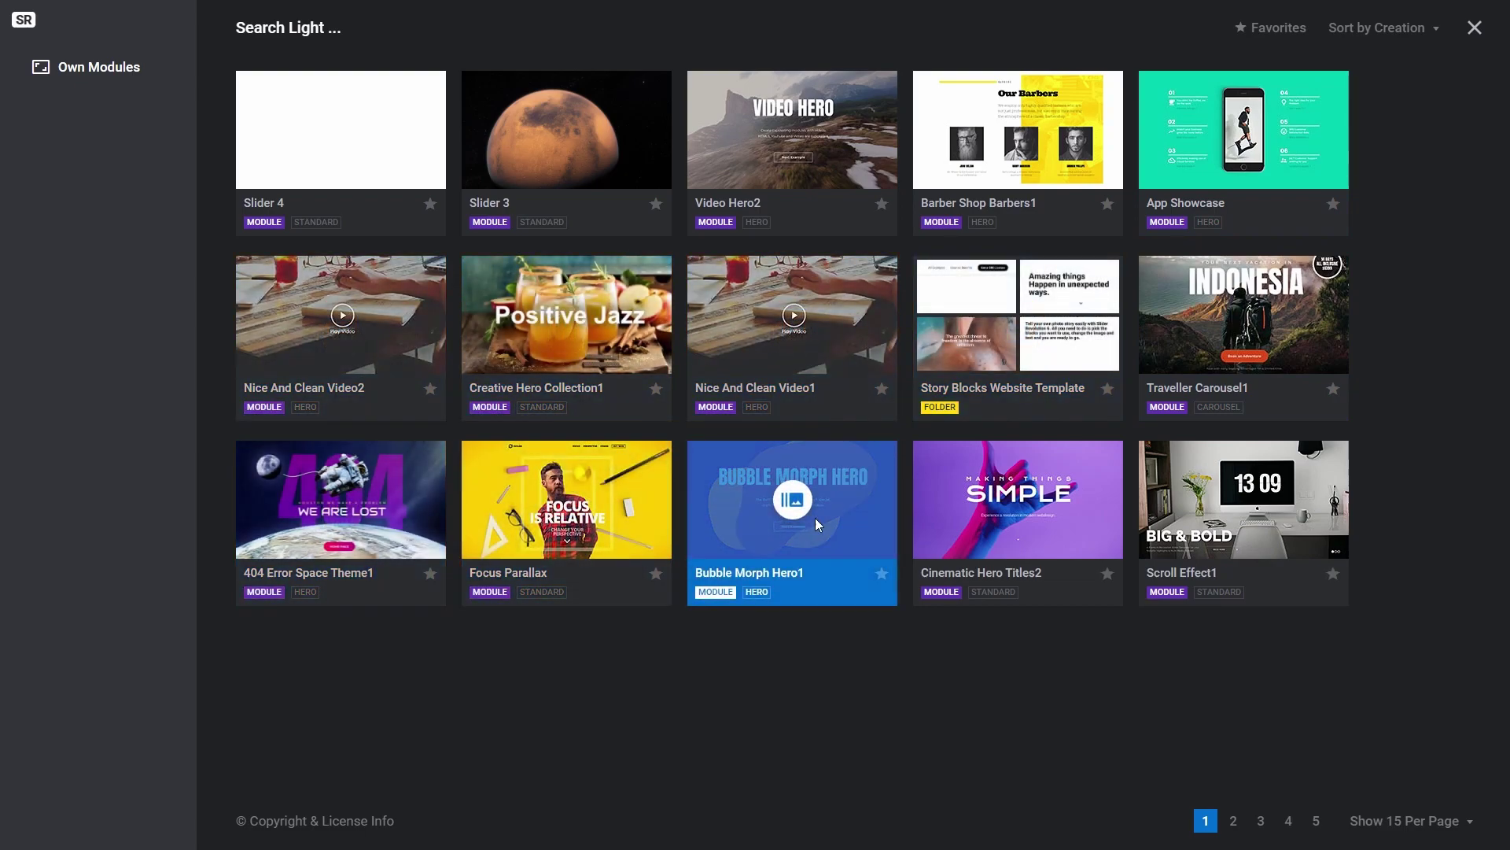
click(1233, 821)
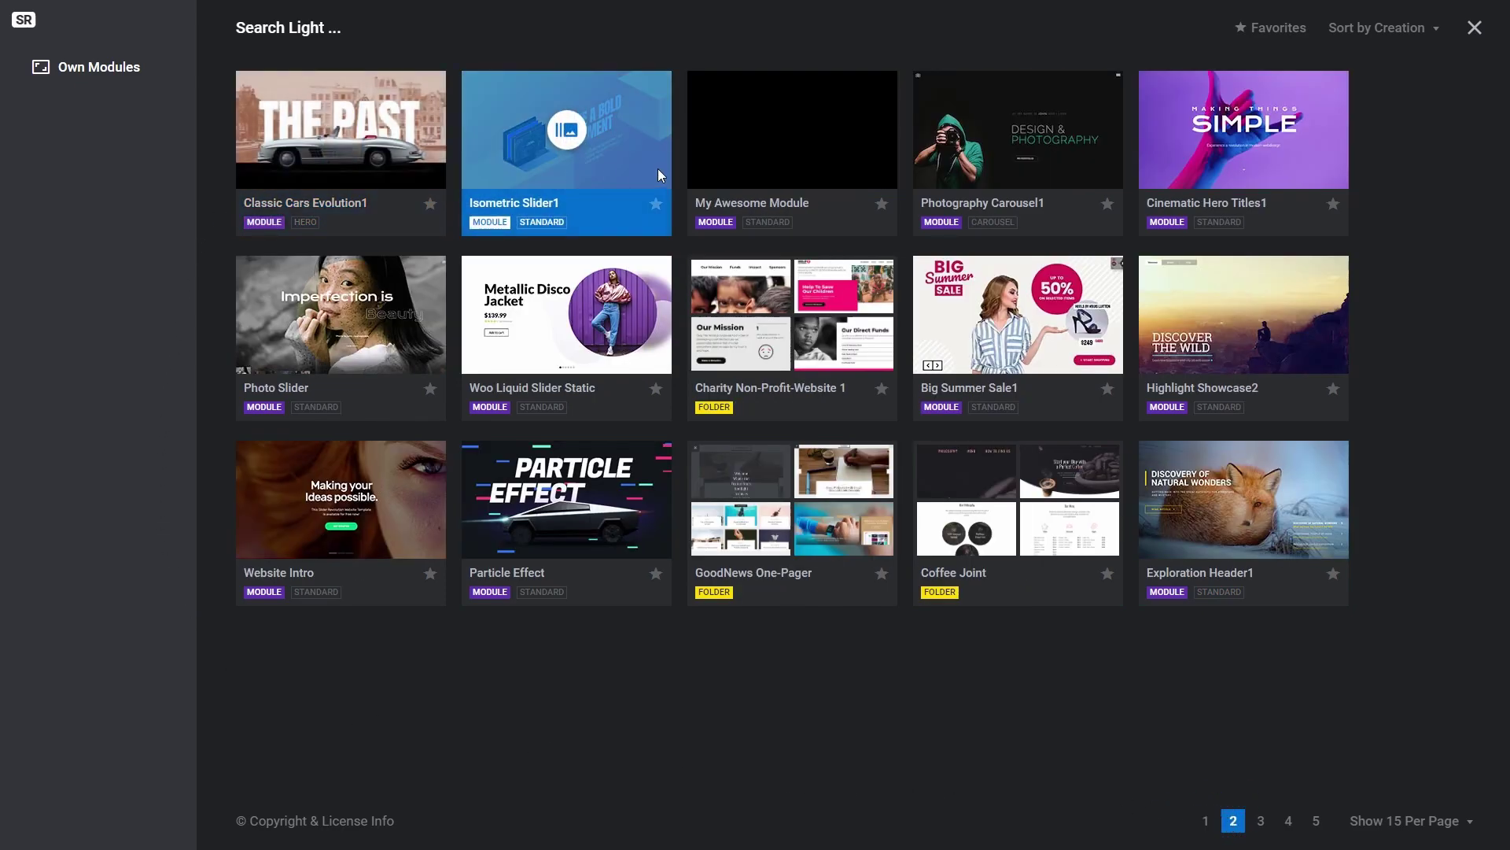
click(1244, 135)
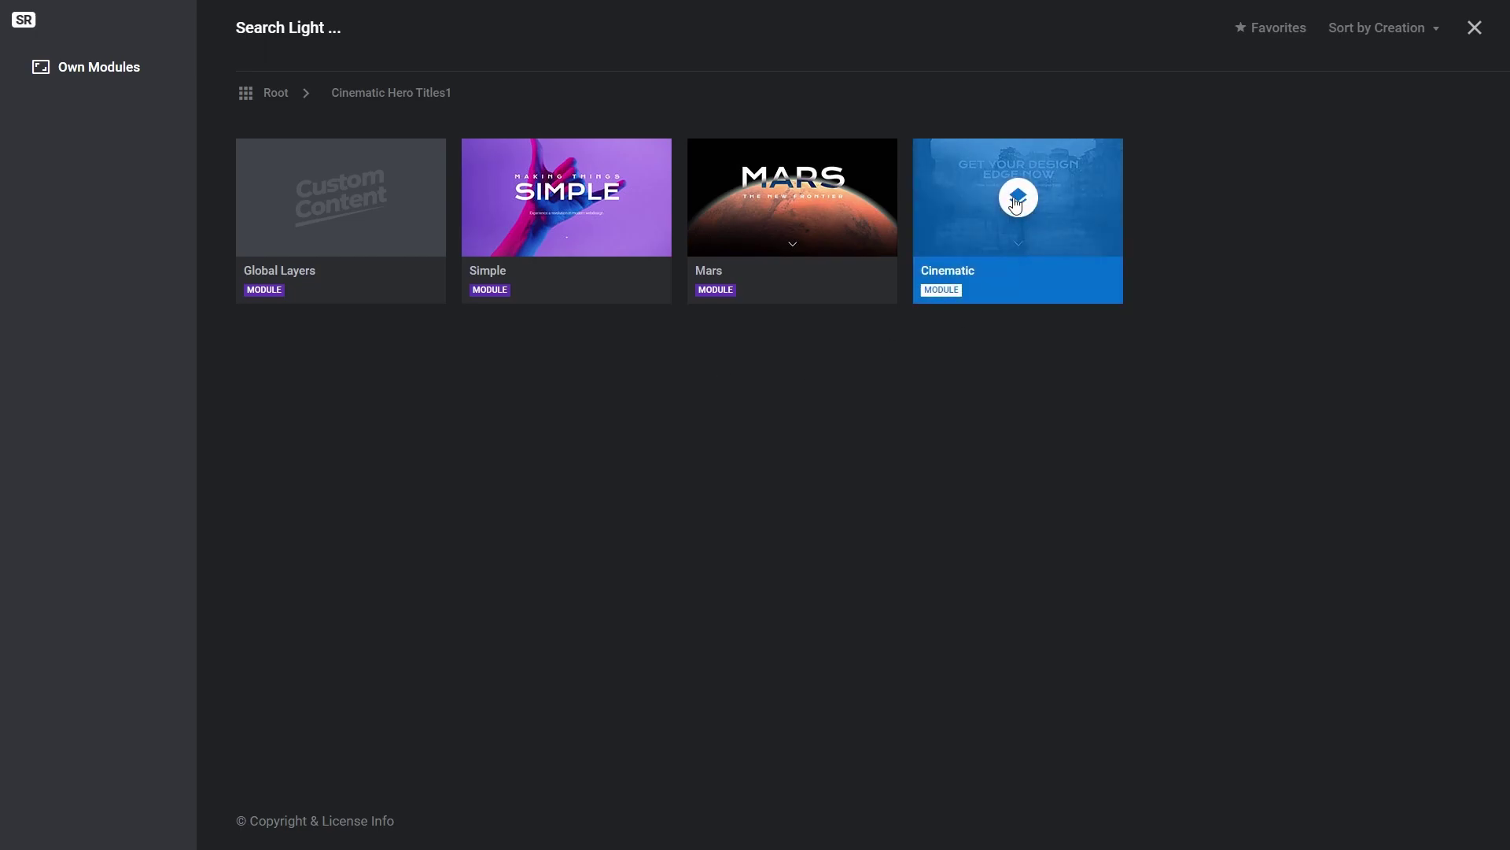
click(1015, 201)
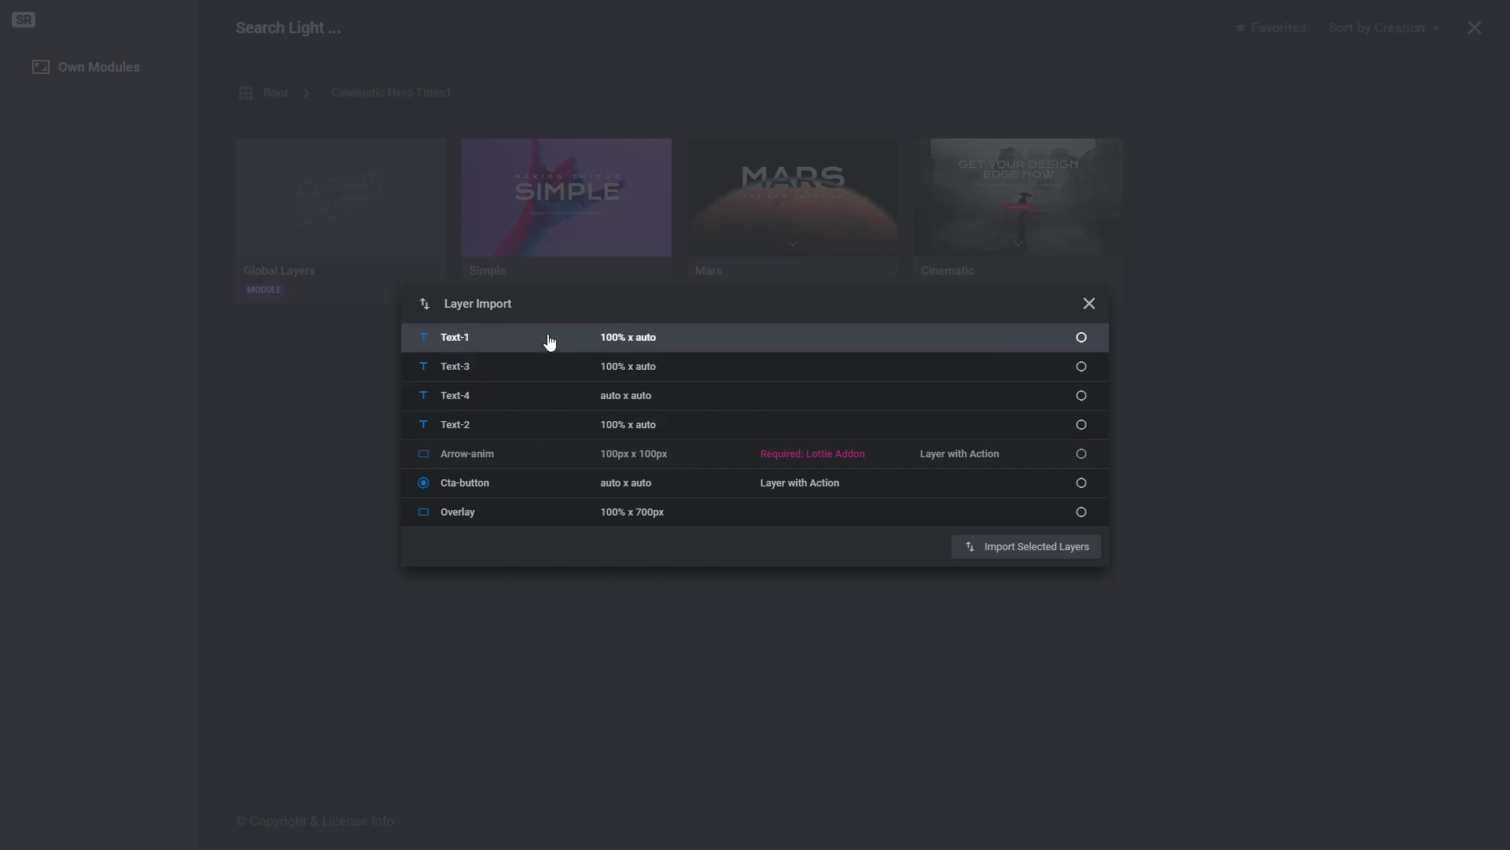
click(550, 338)
click(543, 366)
click(539, 396)
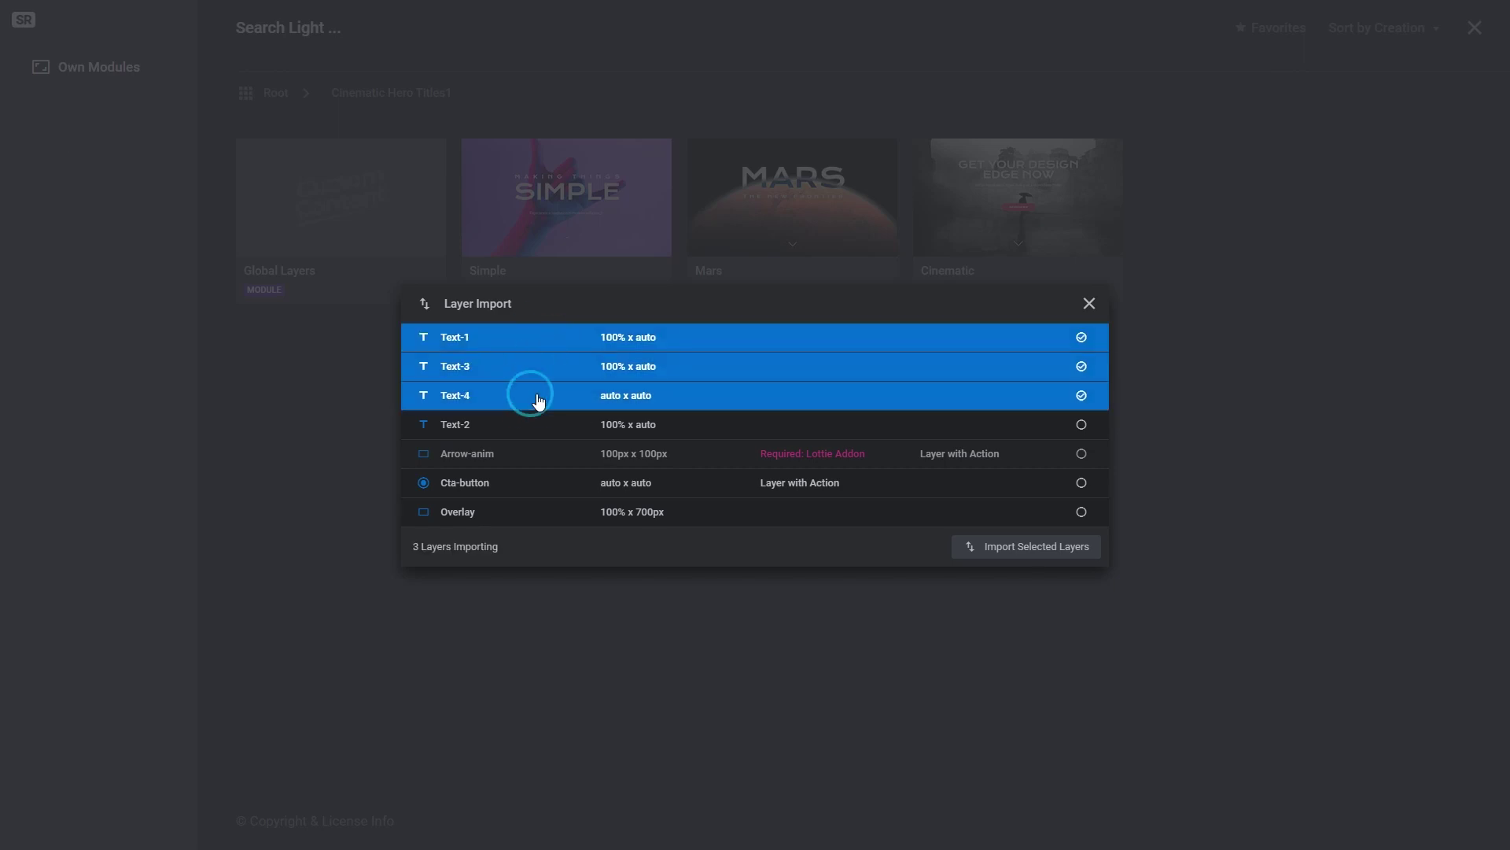
click(529, 427)
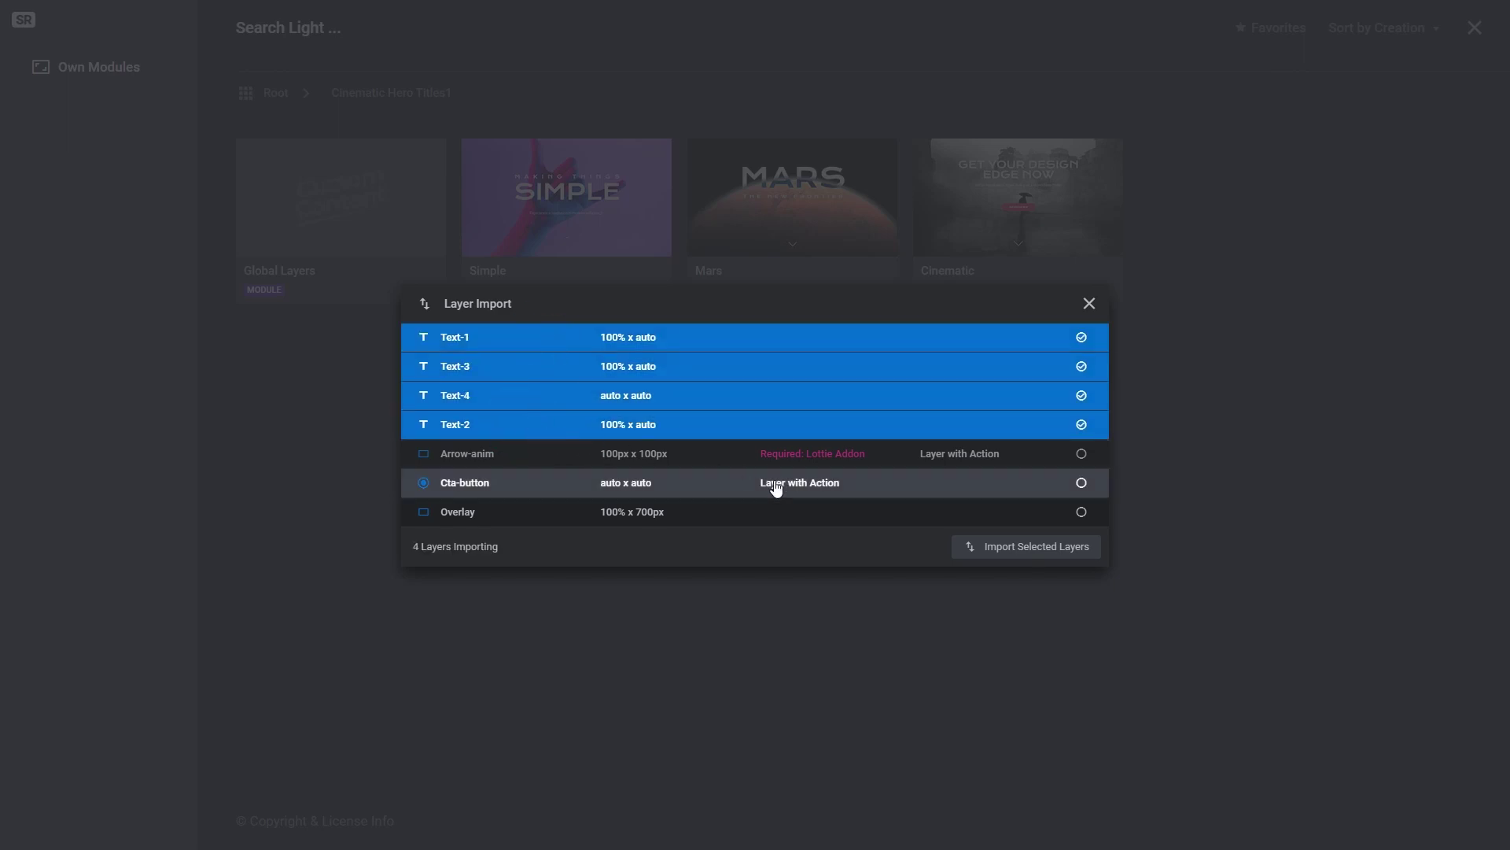
click(1027, 557)
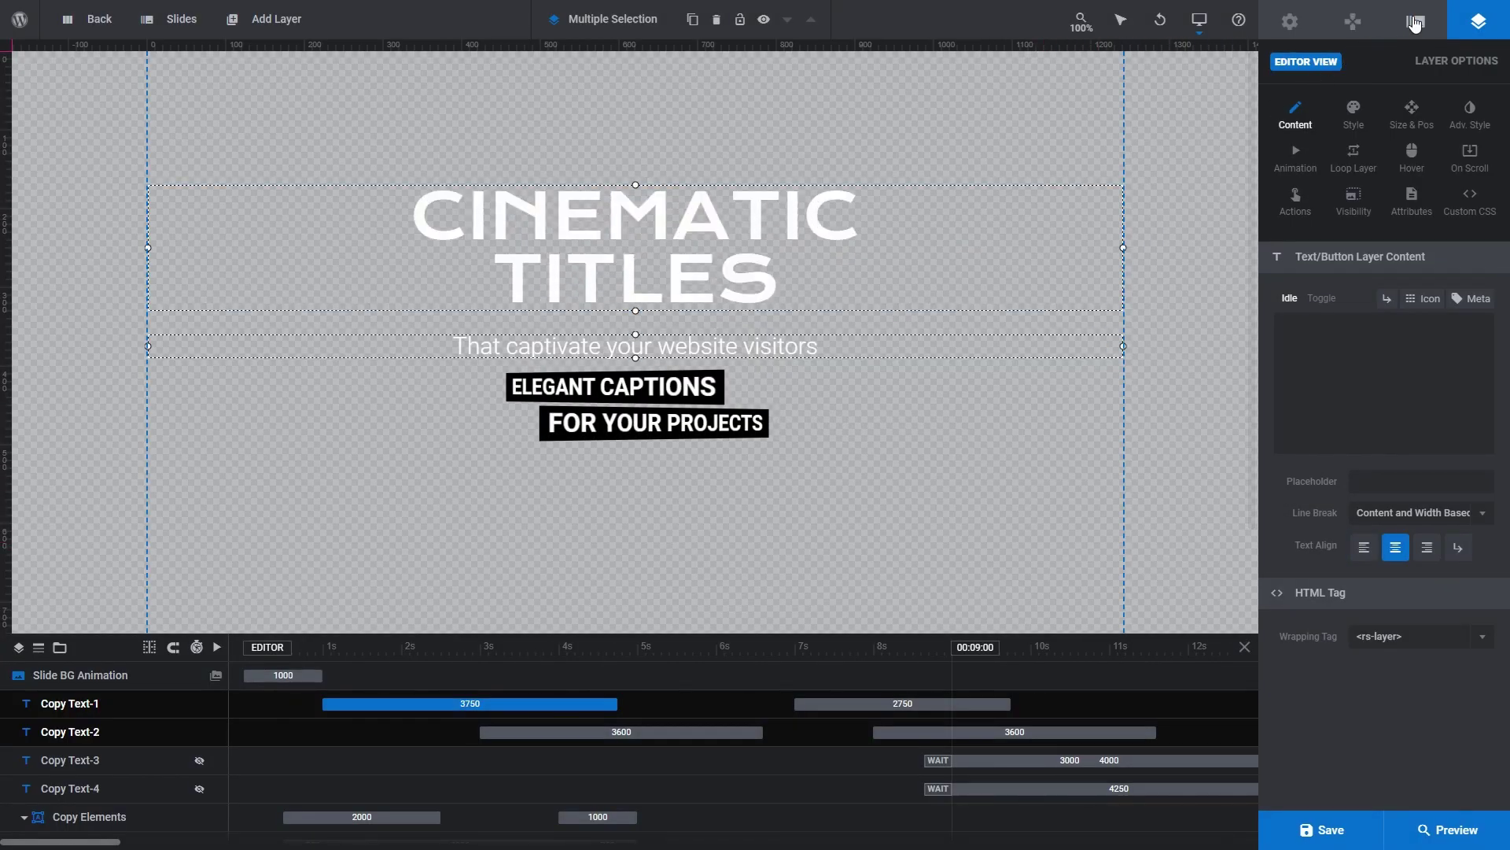
Step: Set the slide background type to Image using highlights_bg2.jpg from the Media Library
click(1416, 22)
click(1451, 300)
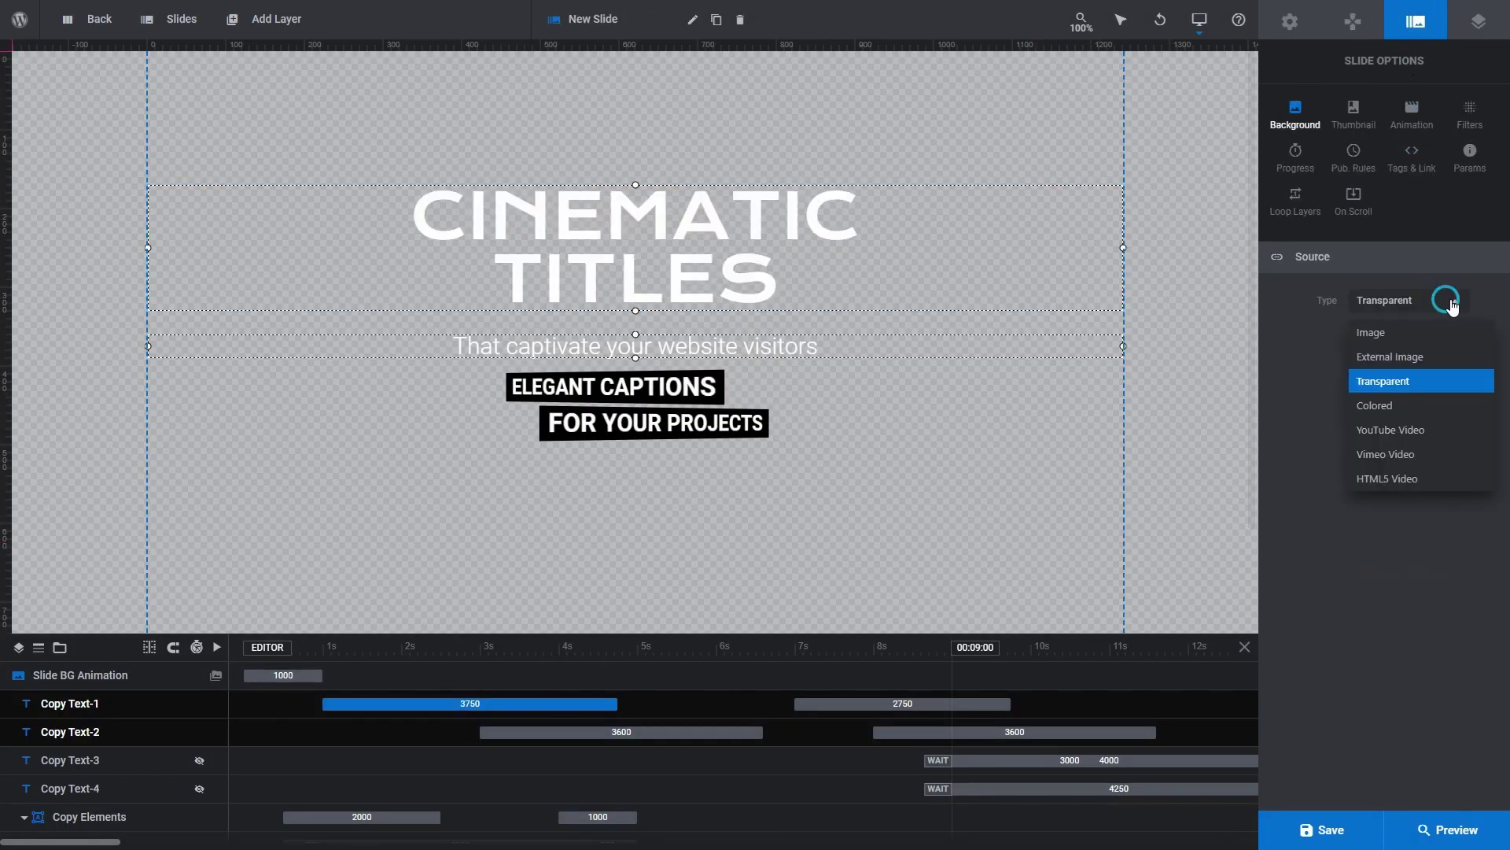
click(1397, 334)
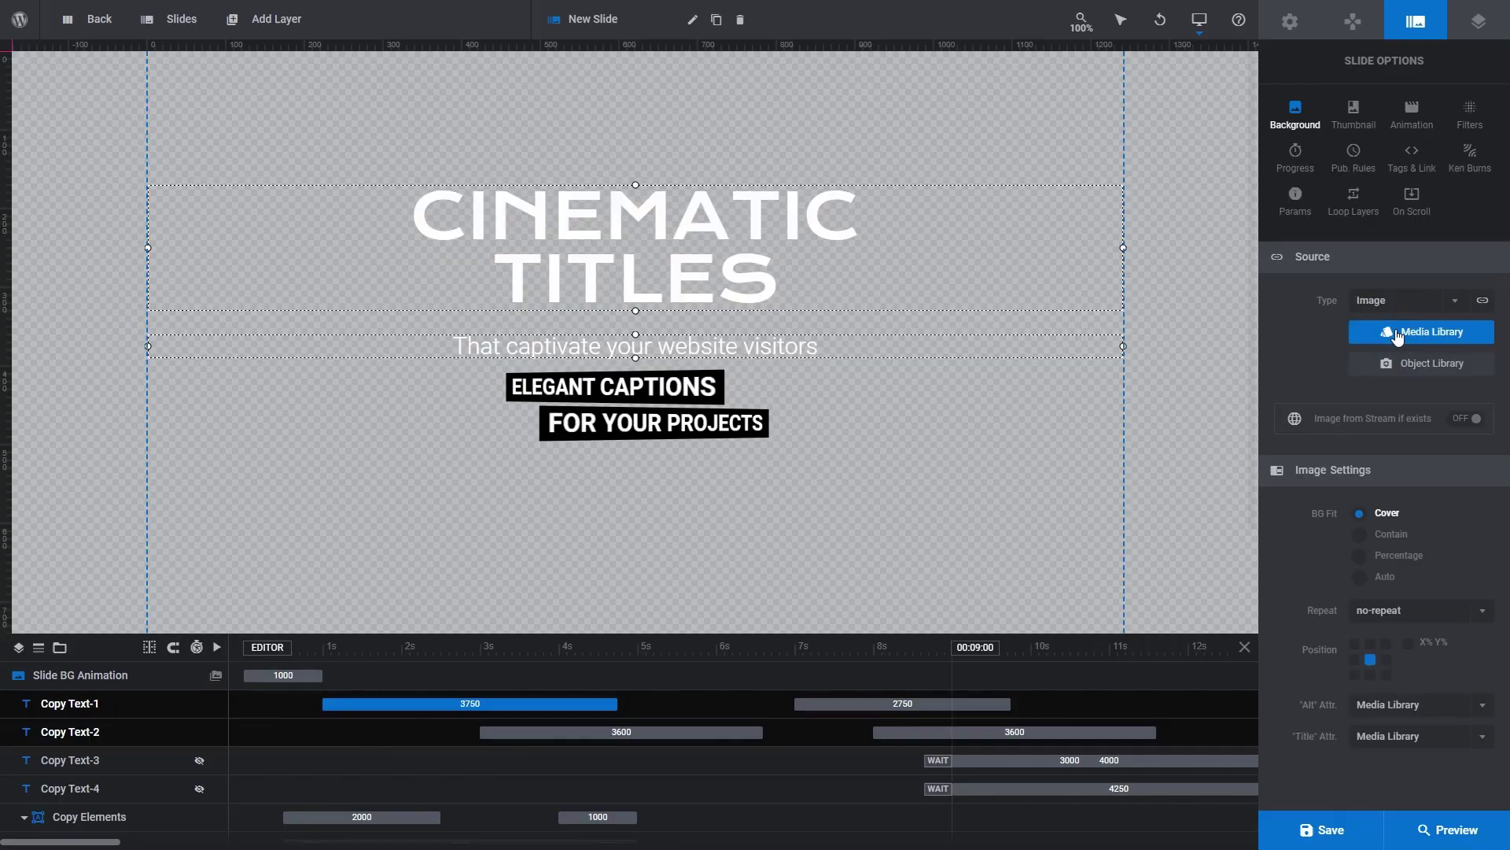
click(1397, 334)
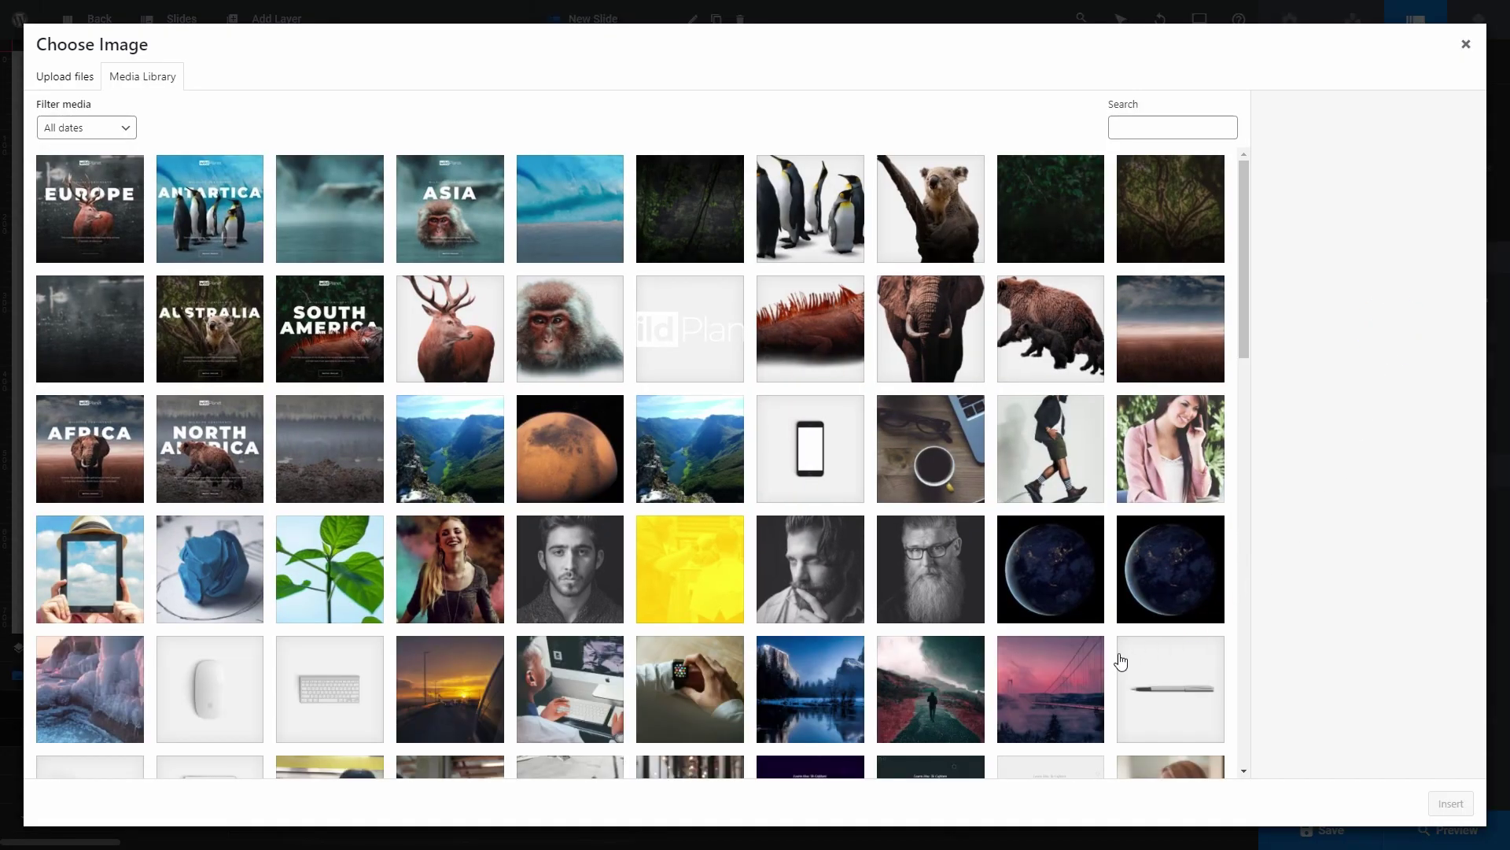
scroll(1037, 689, down, 3)
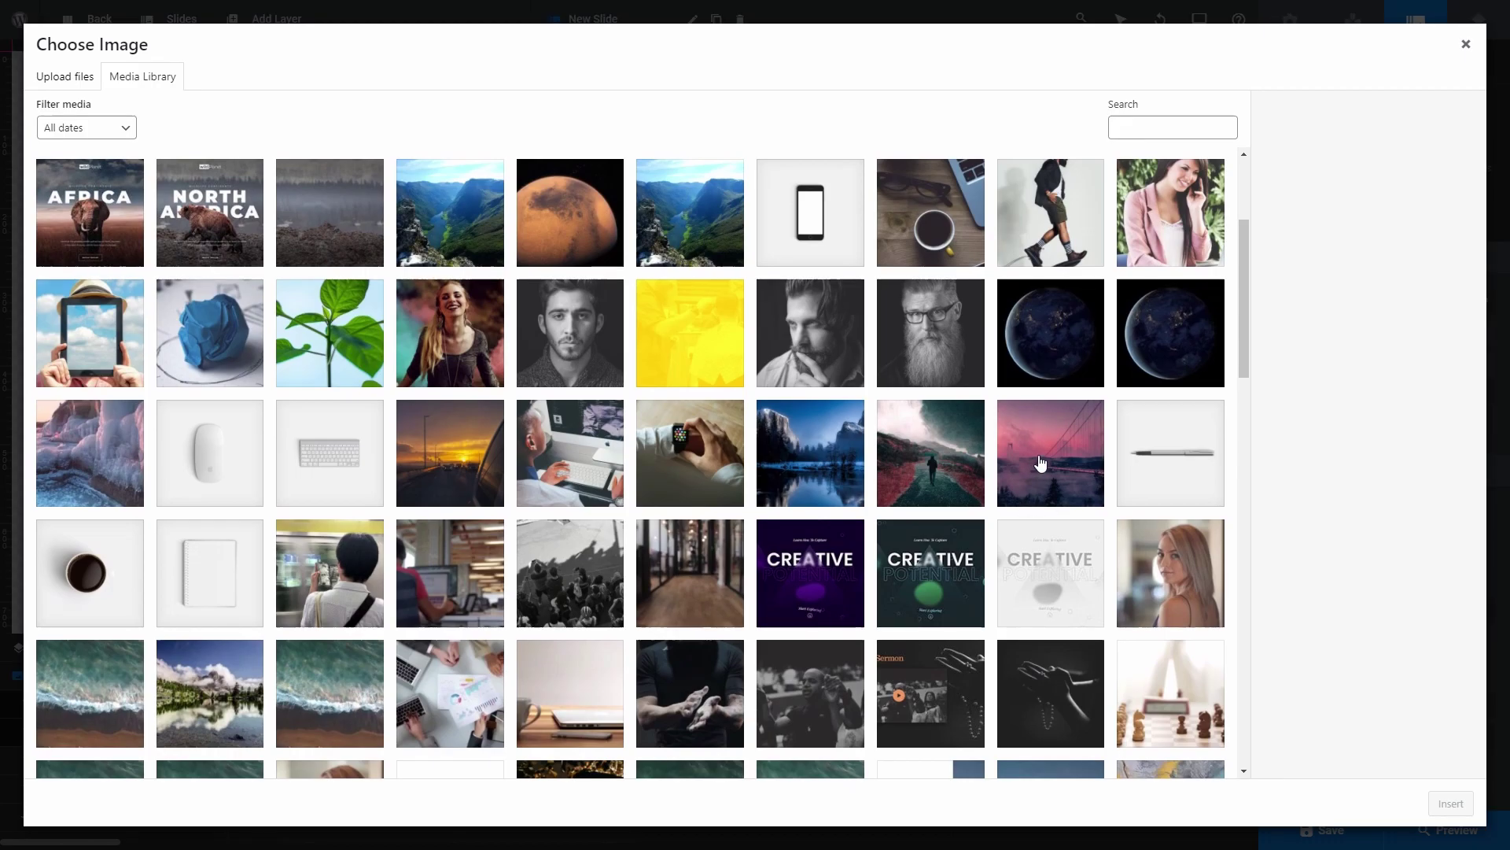
click(1040, 463)
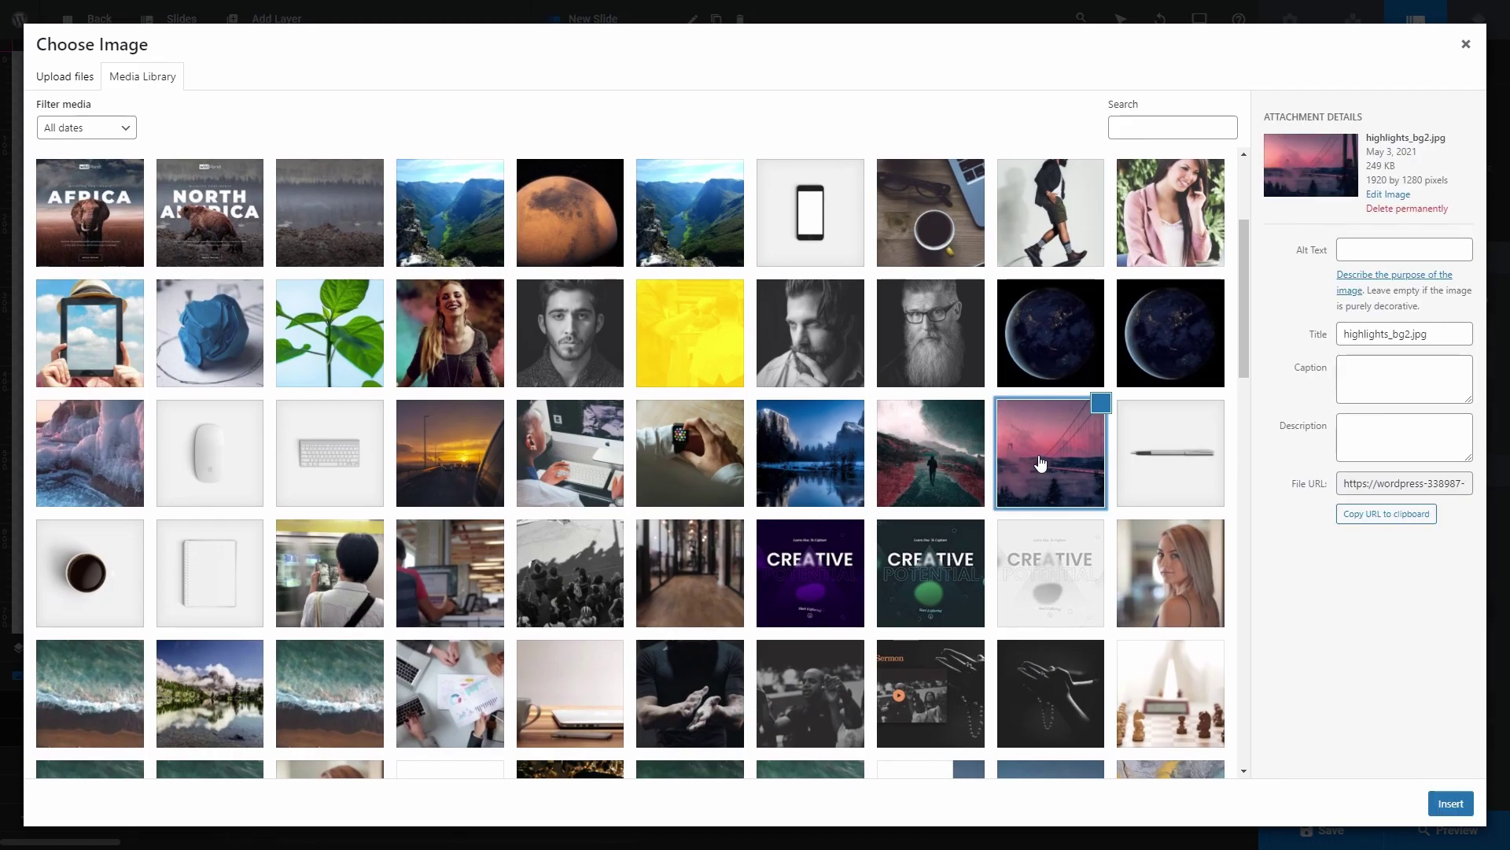
click(1452, 804)
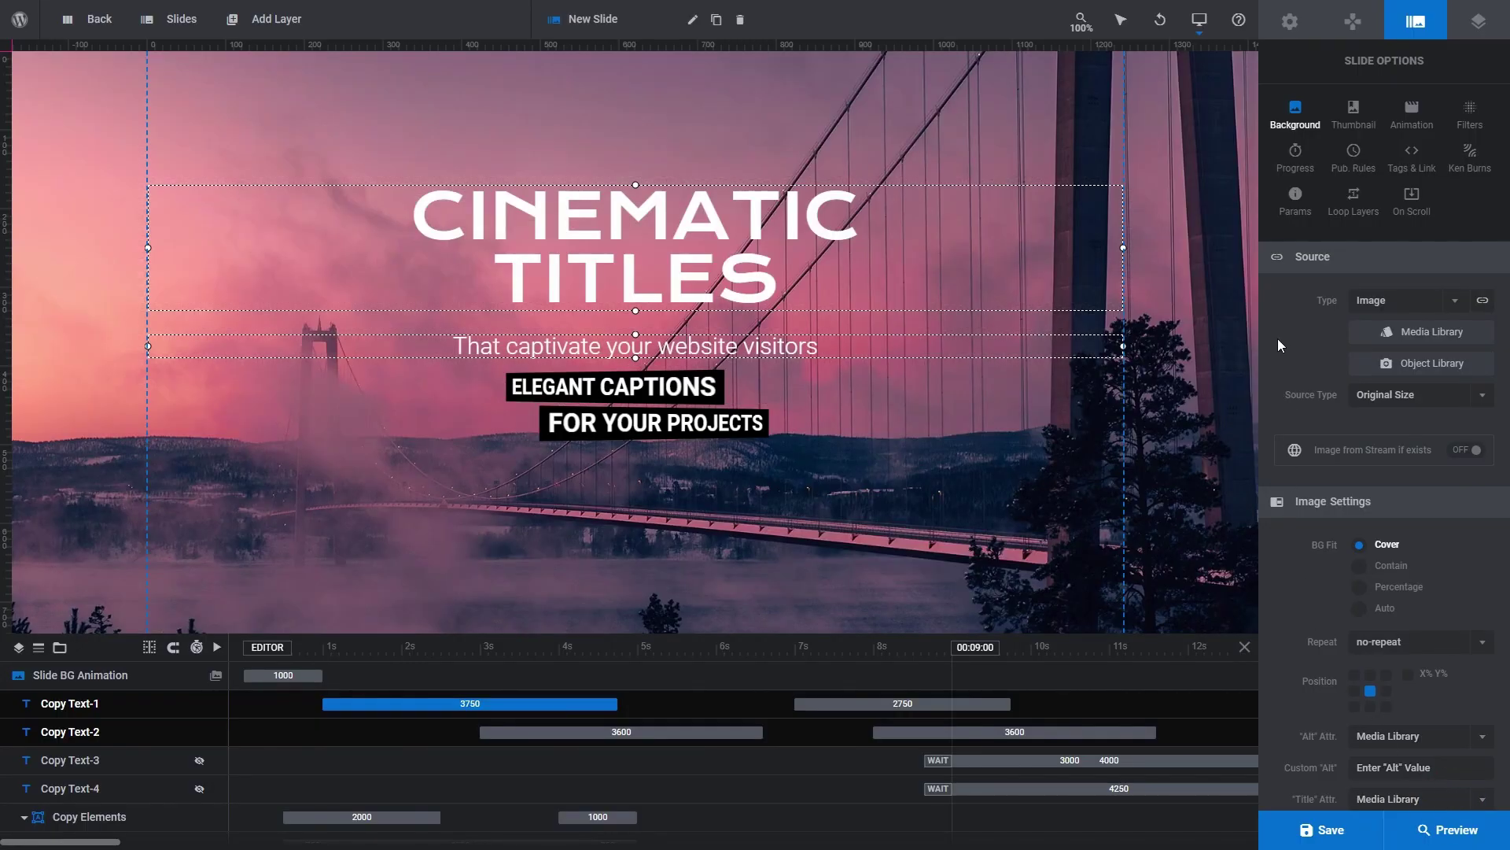
Step: Drag the Copy Elements caption group lower on the slide and check it in preview
drag(789, 387, 782, 435)
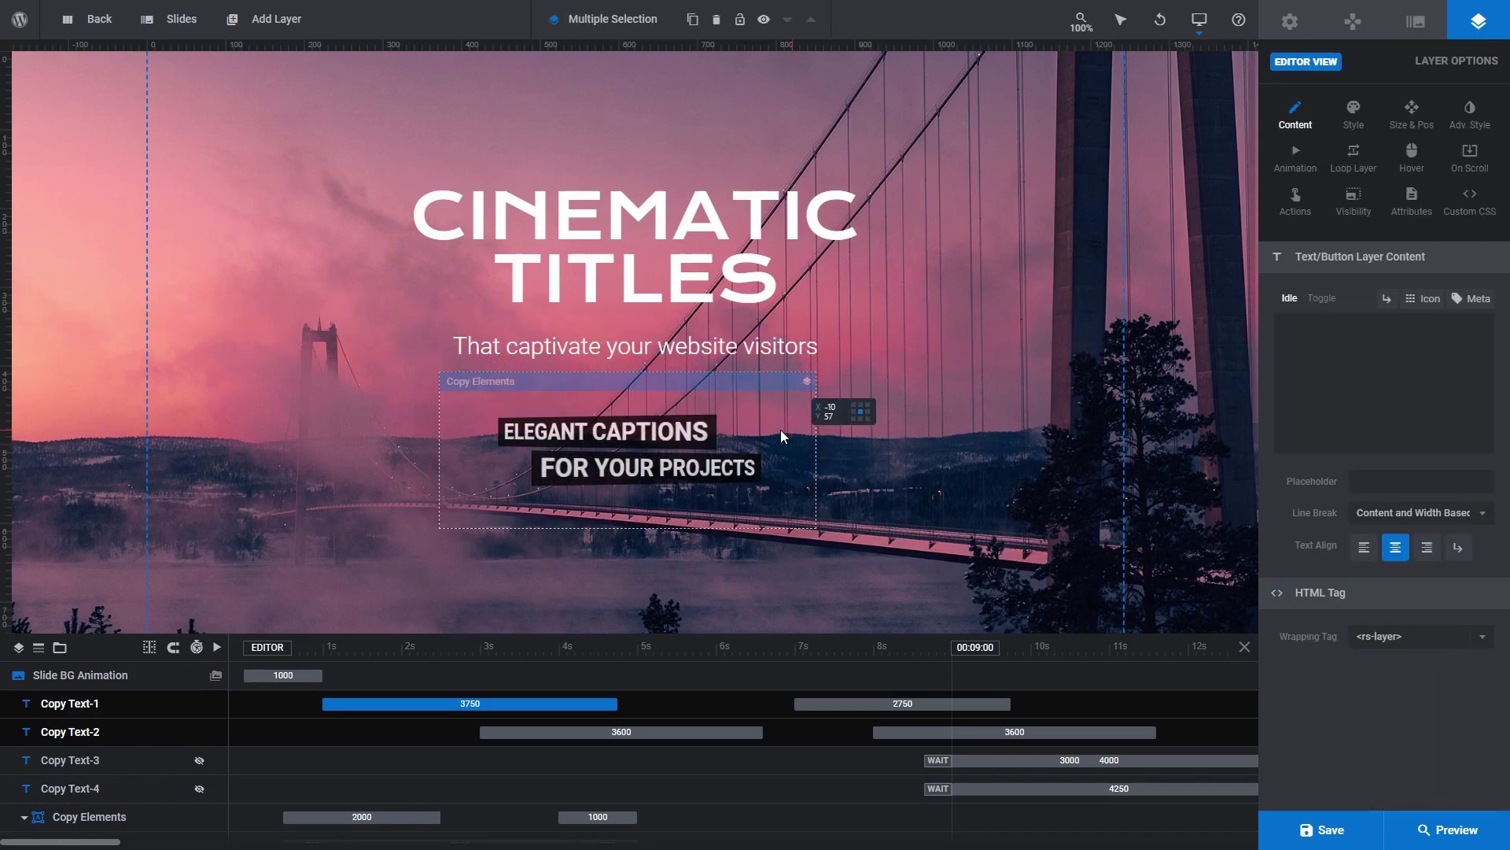
click(1425, 829)
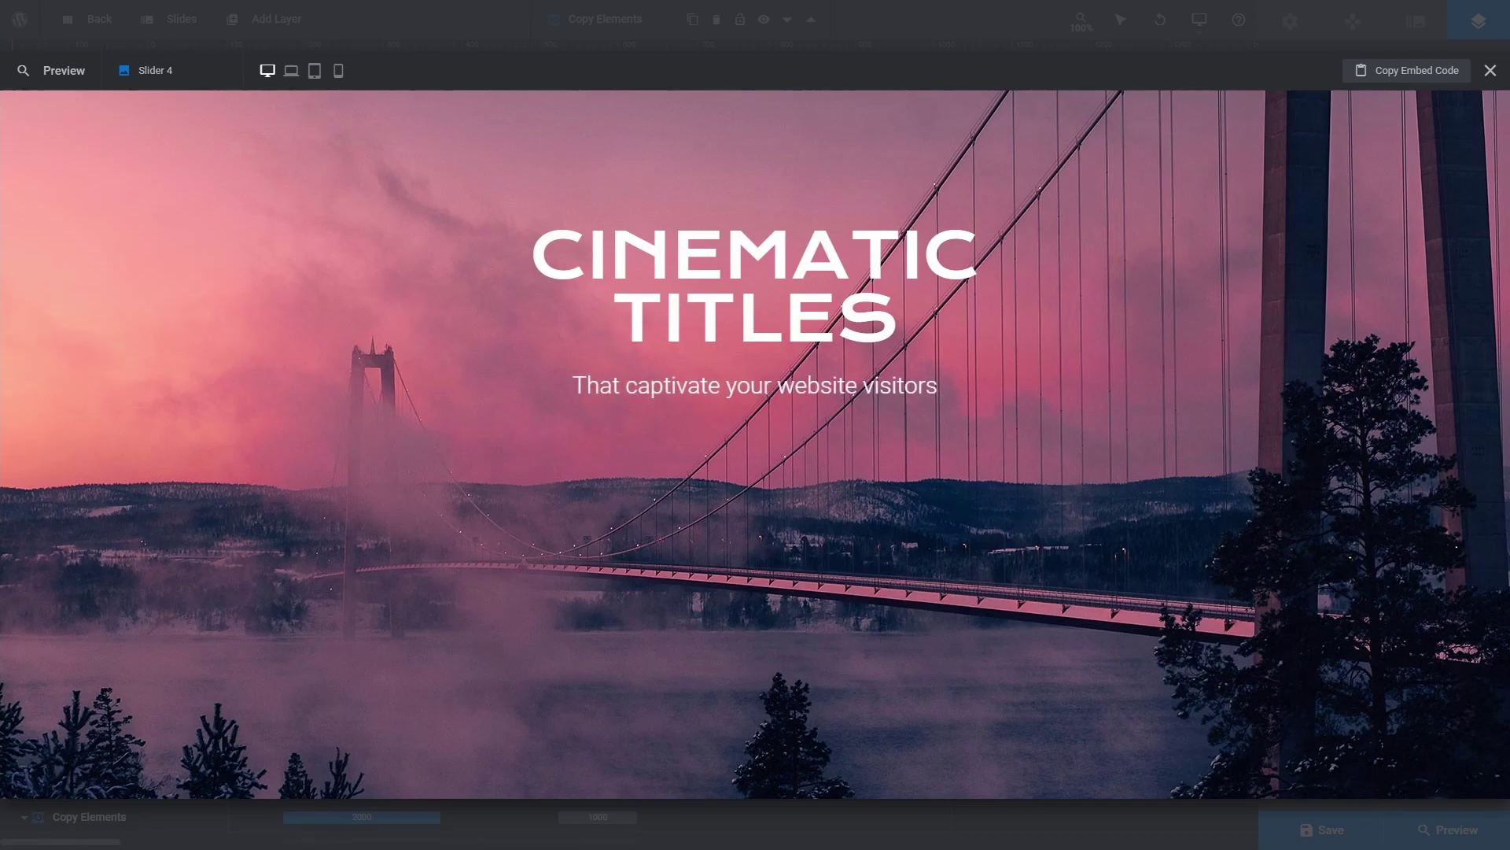
click(1490, 70)
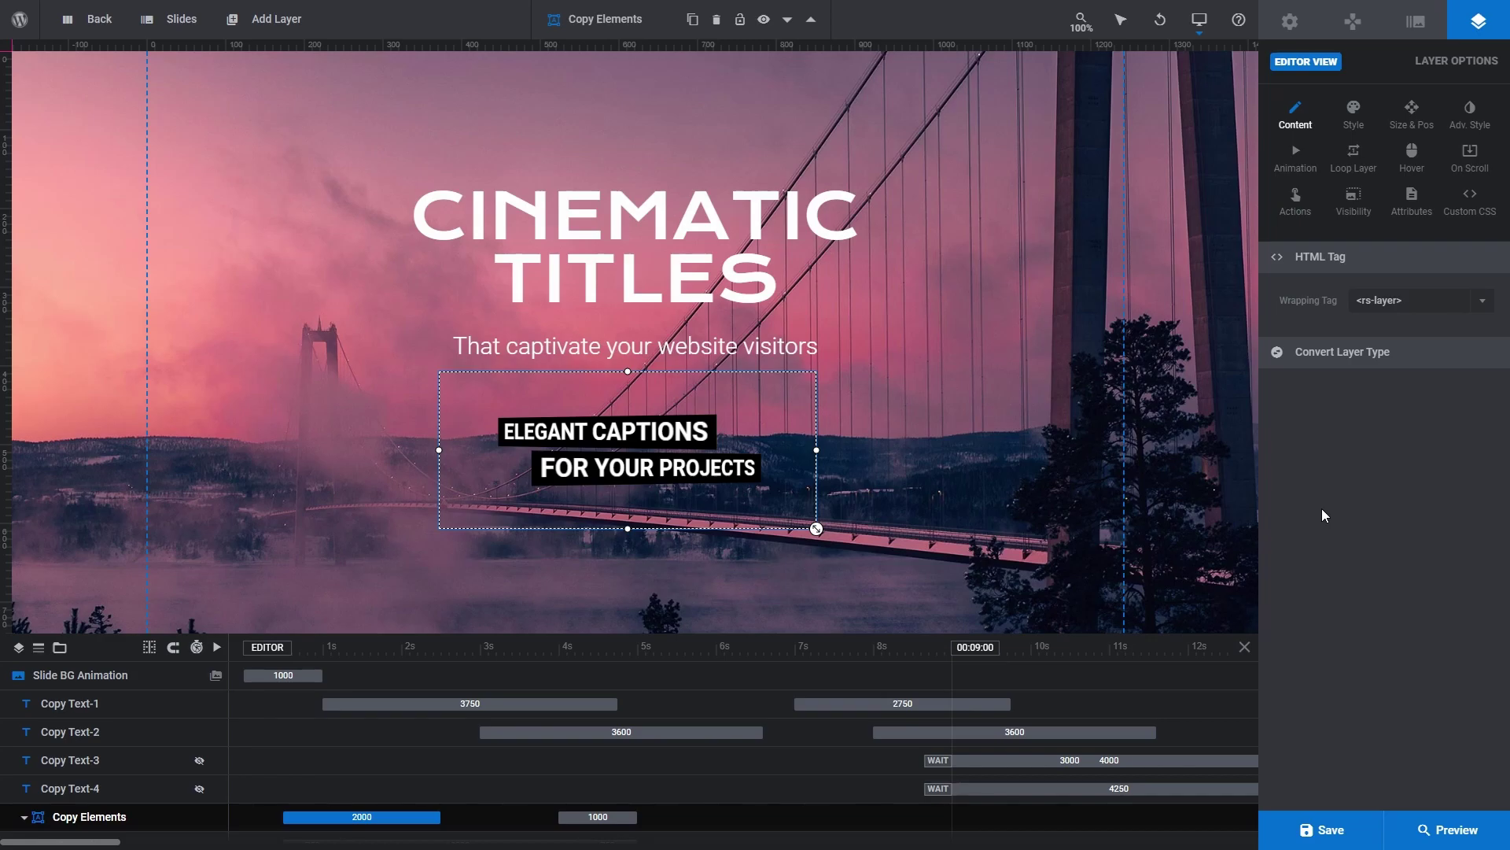
Step: Select the CINEMATIC TITLES heading and browse the Quick Style headline, content and shadow presets
click(663, 241)
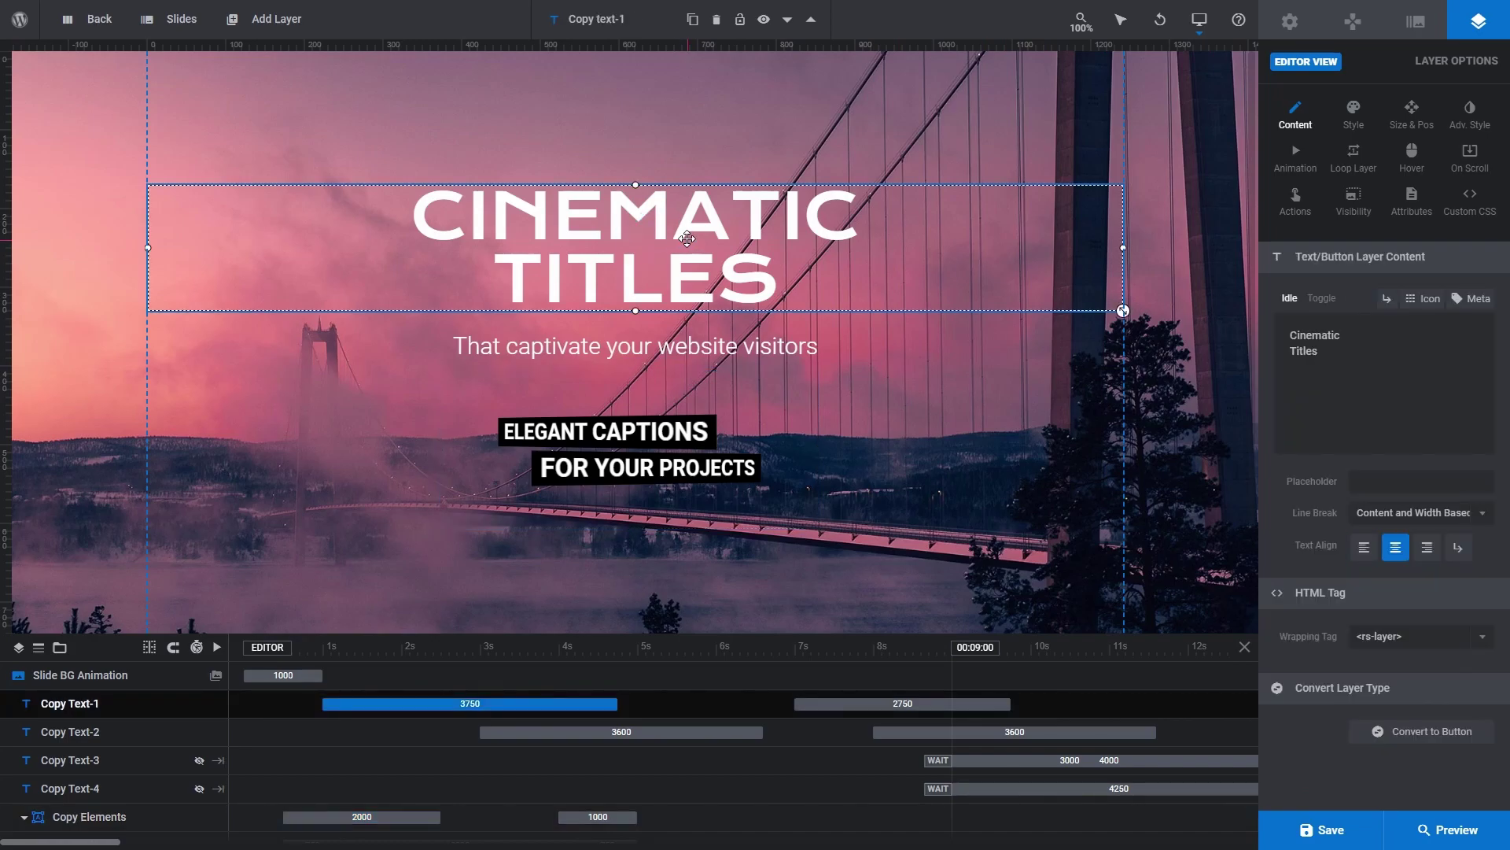
click(1353, 118)
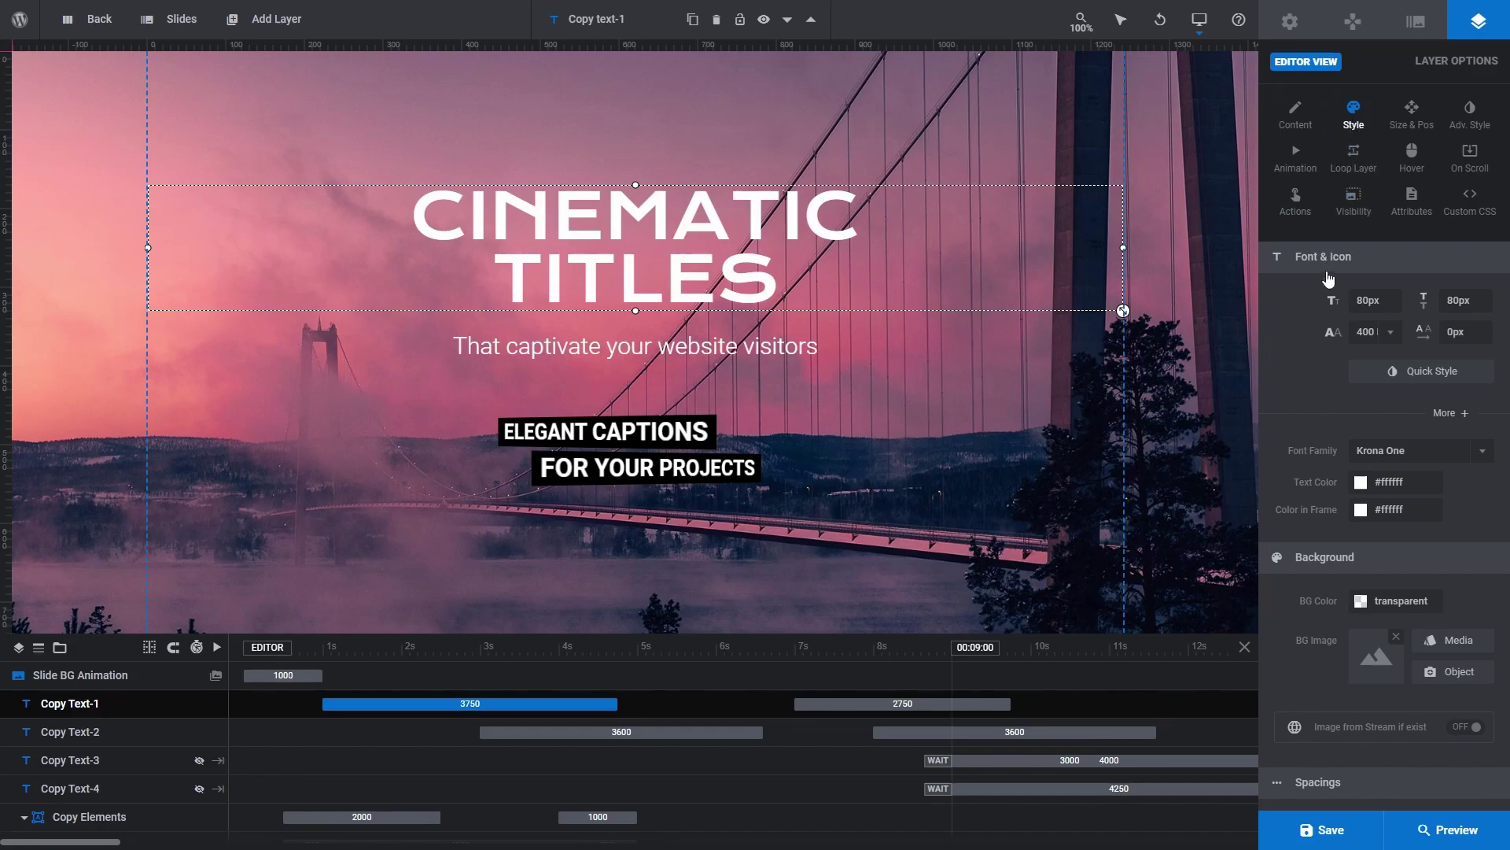
click(1421, 376)
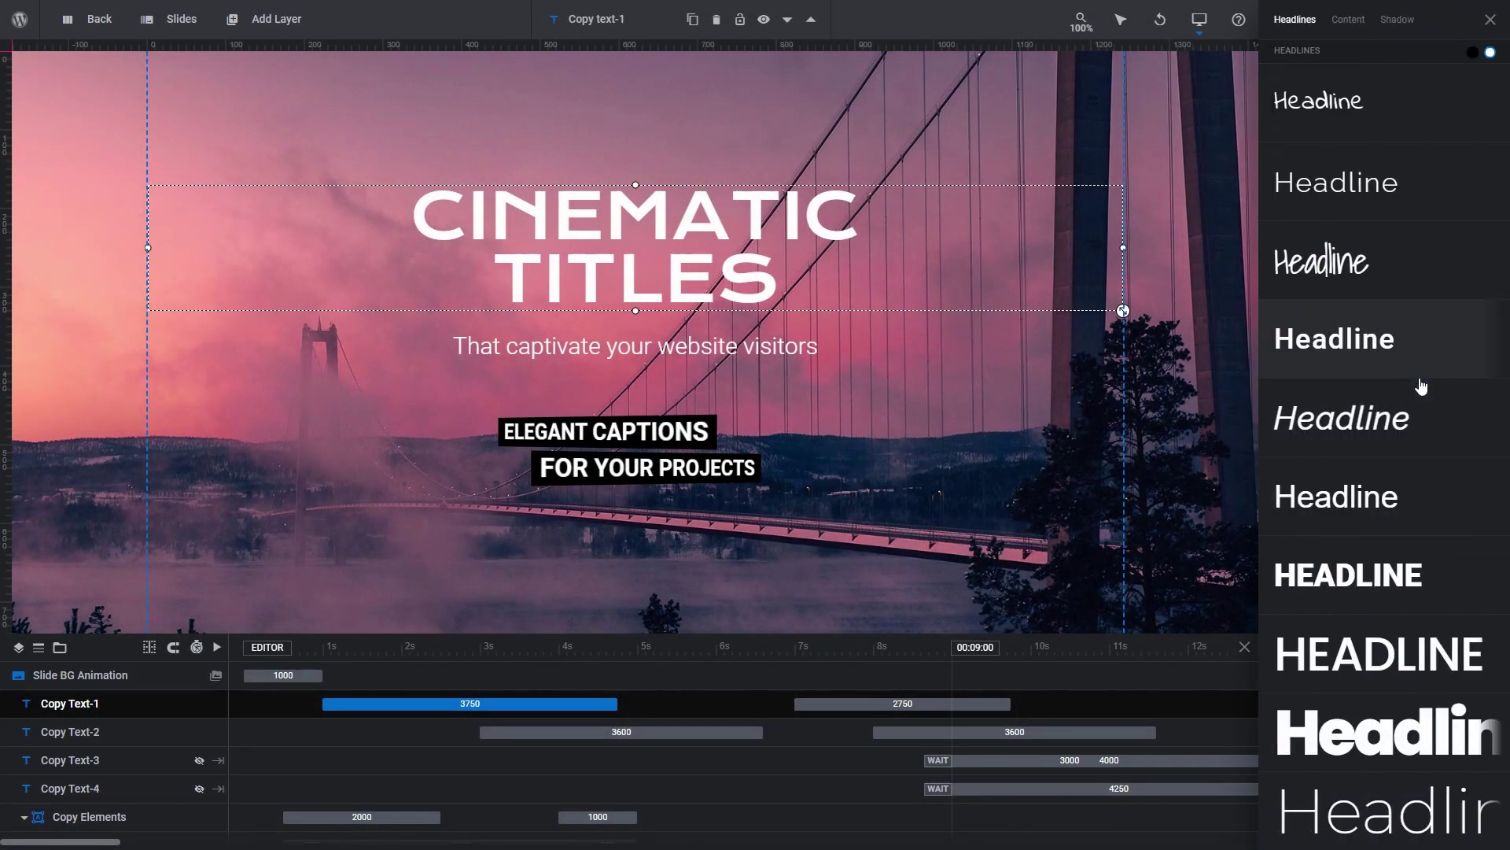
scroll(1421, 386, down, 12)
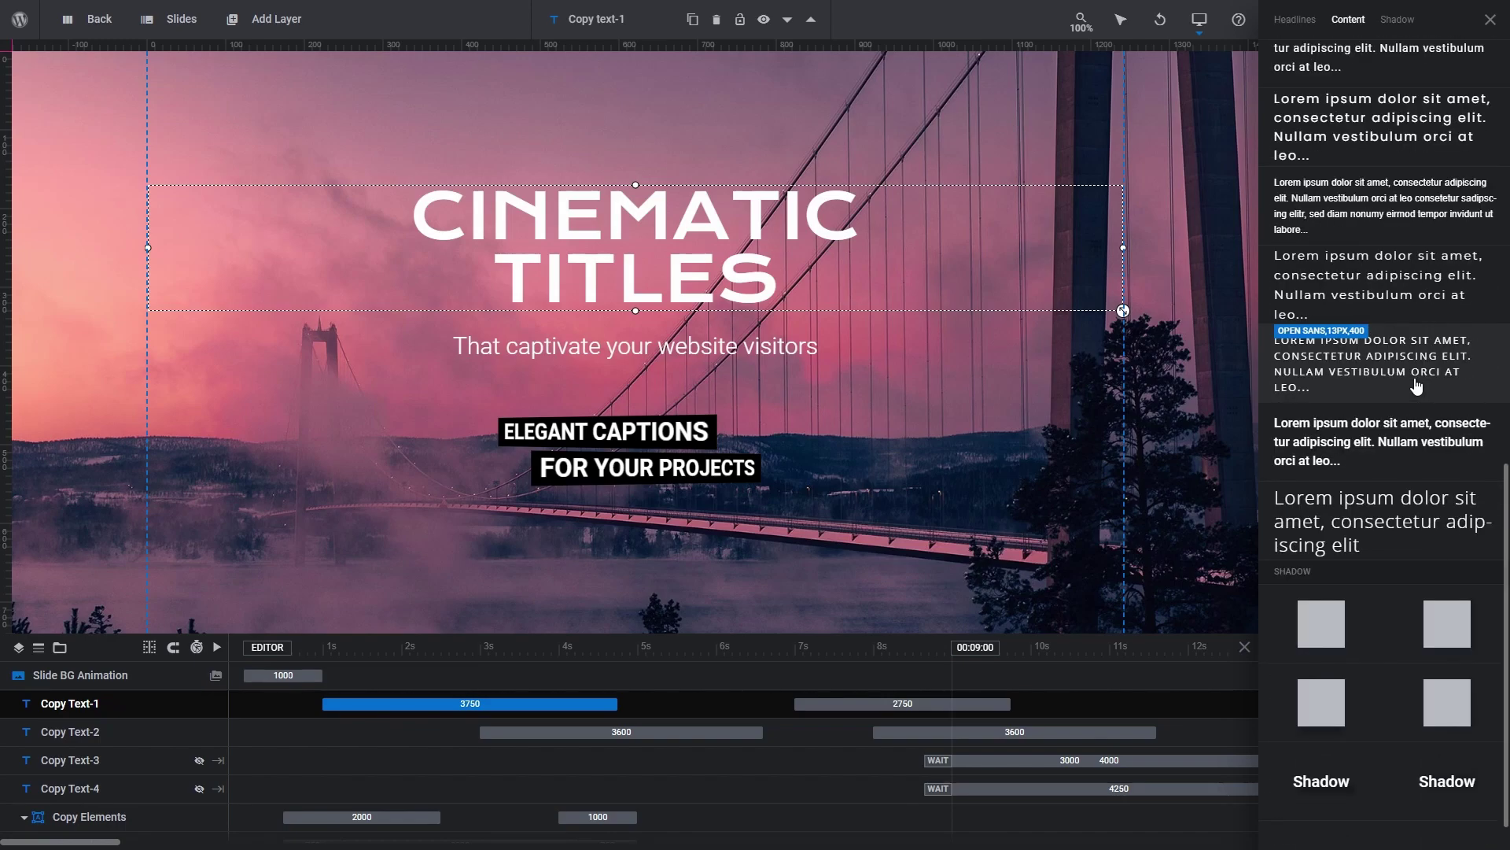
scroll(1418, 385, up, 10)
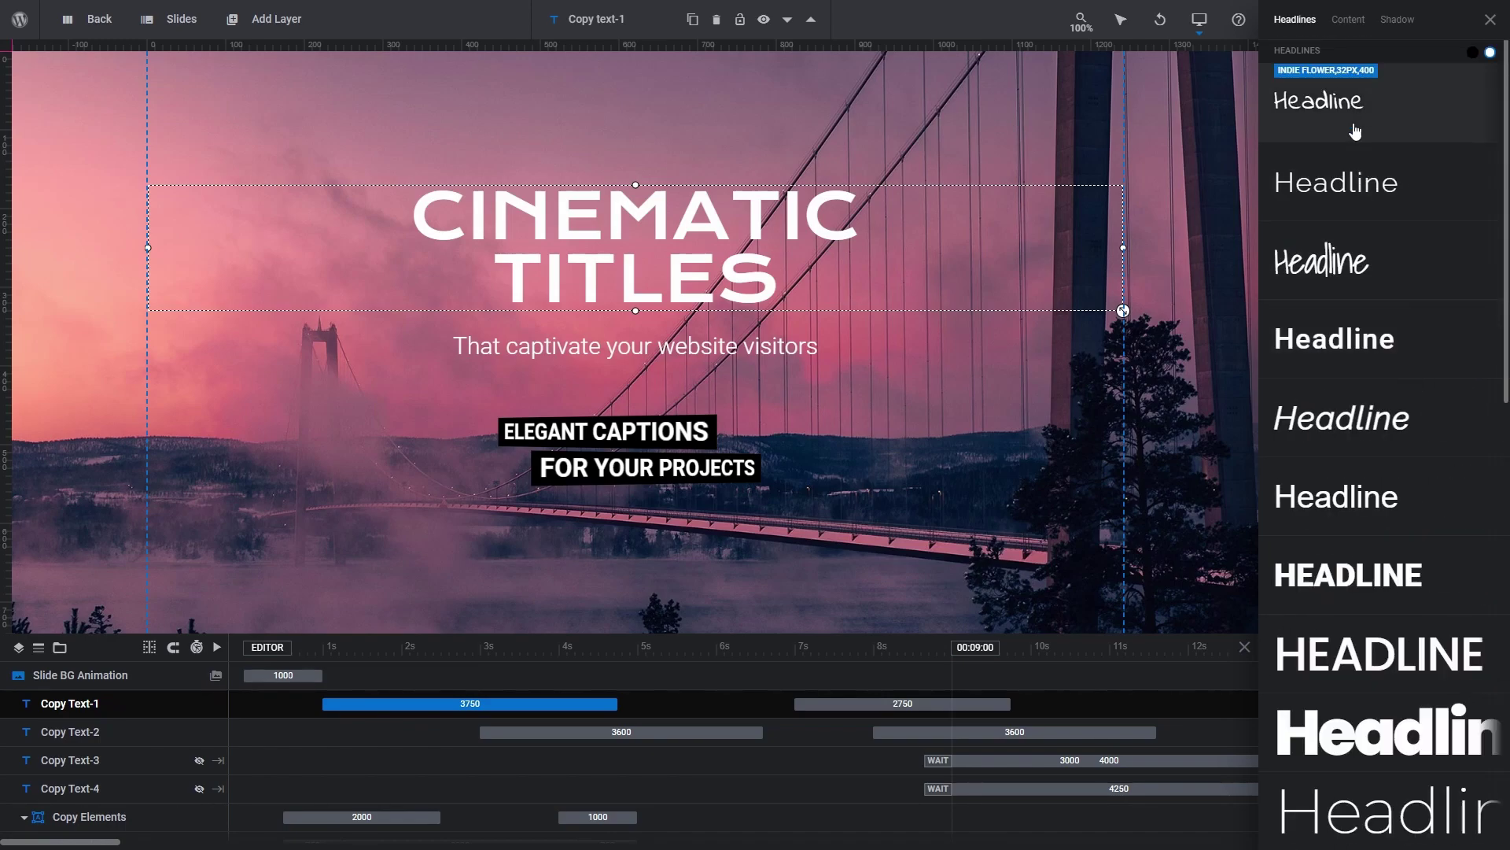
click(1343, 23)
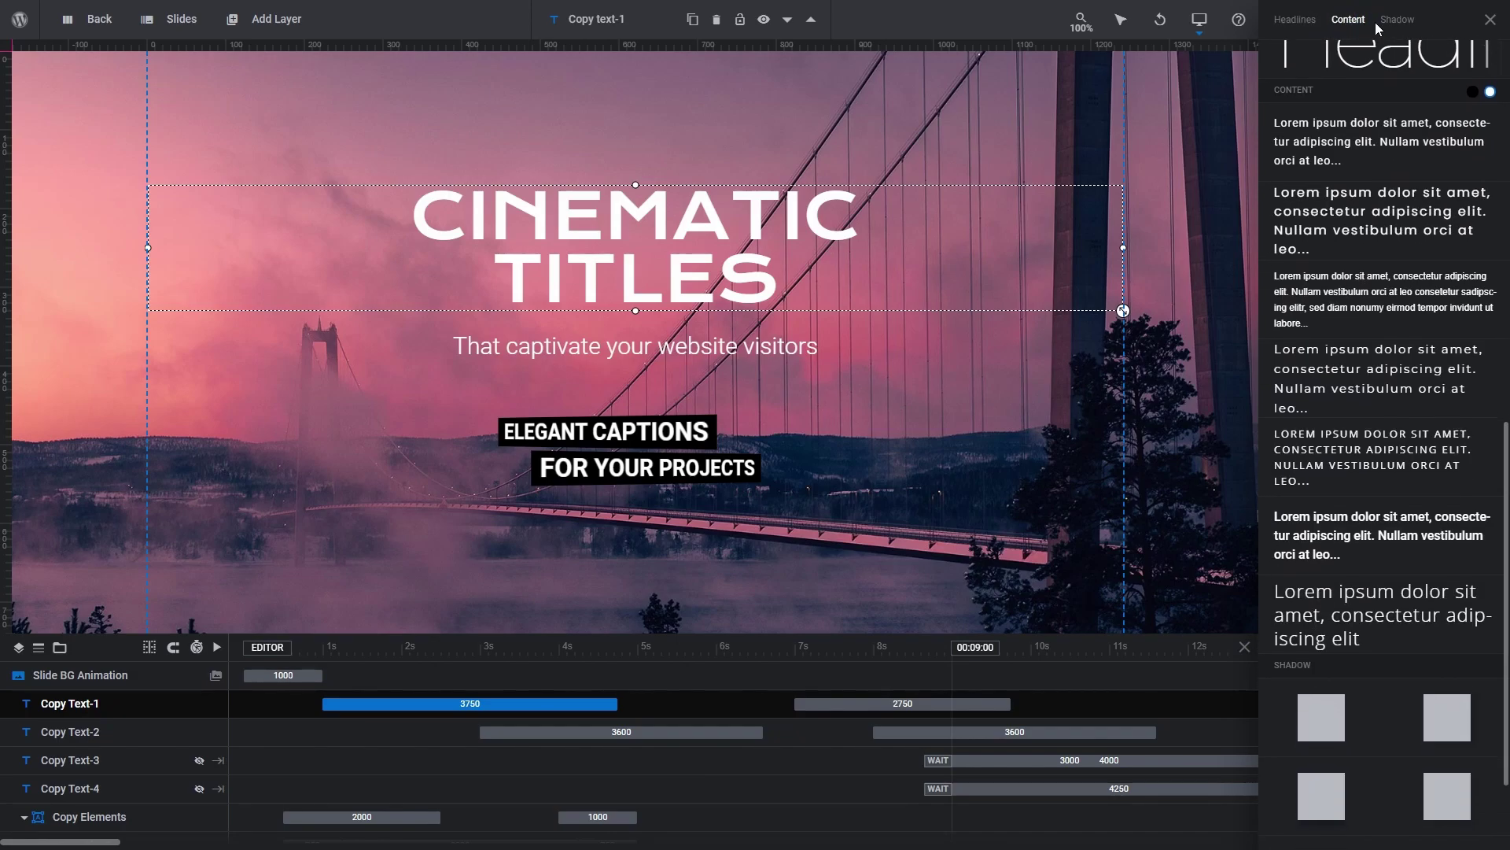
click(1399, 22)
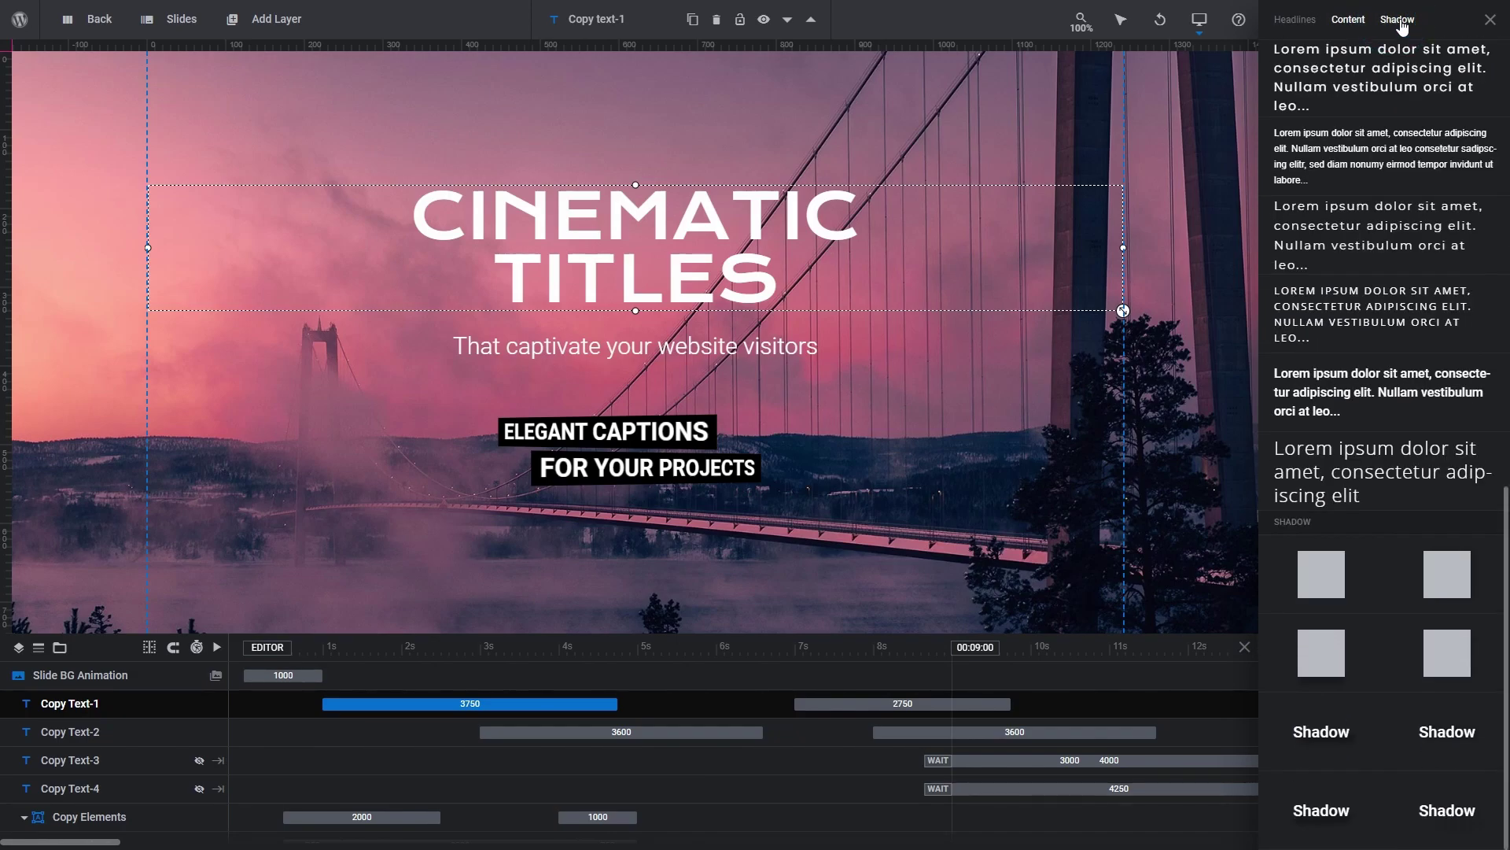
click(1292, 22)
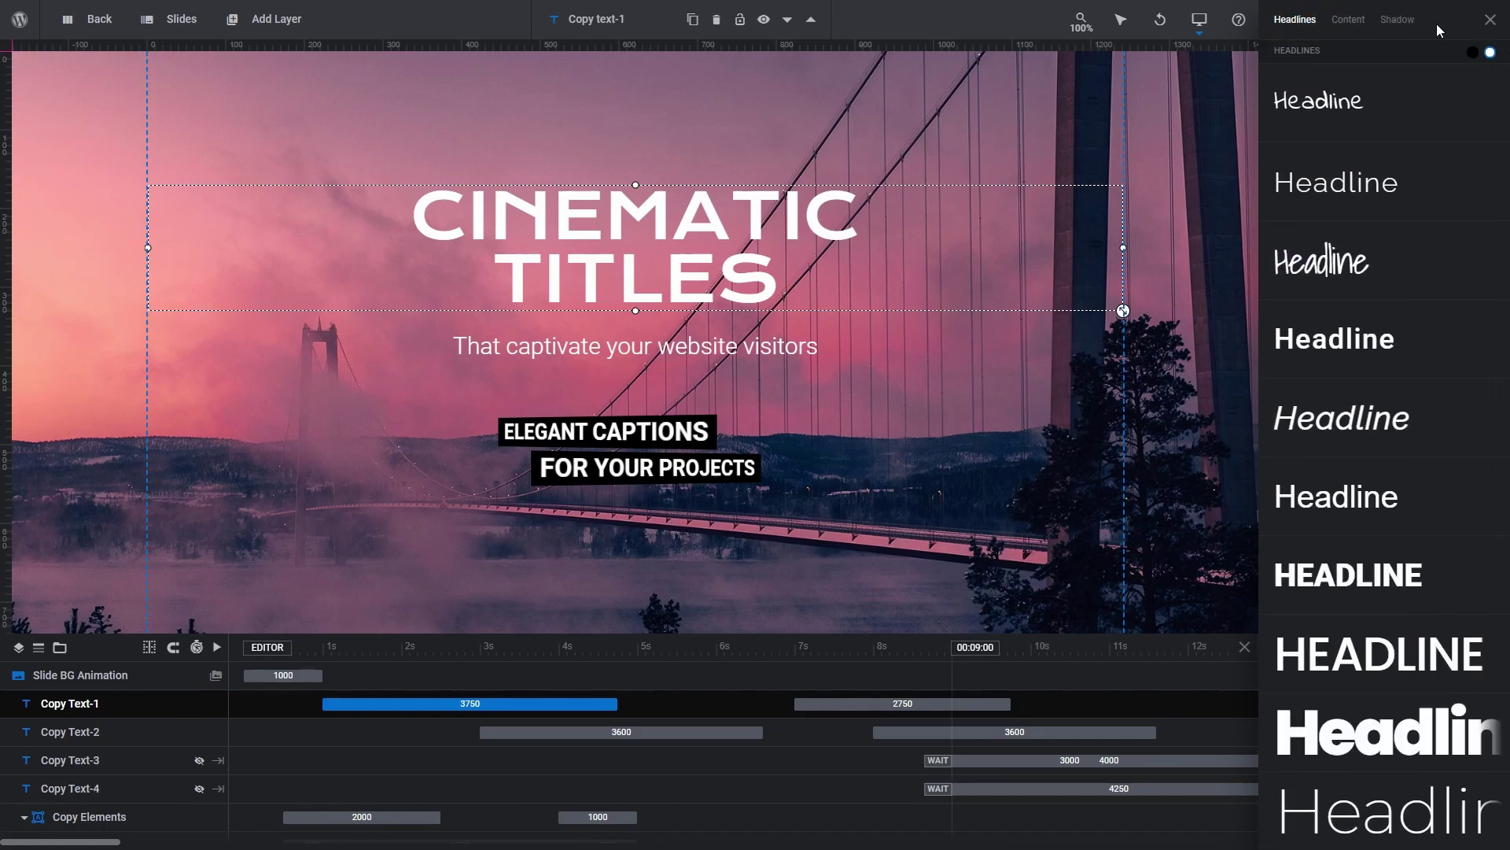
Step: Try several headline presets on the heading, settling on ROBOTO 40PX 900
click(1356, 190)
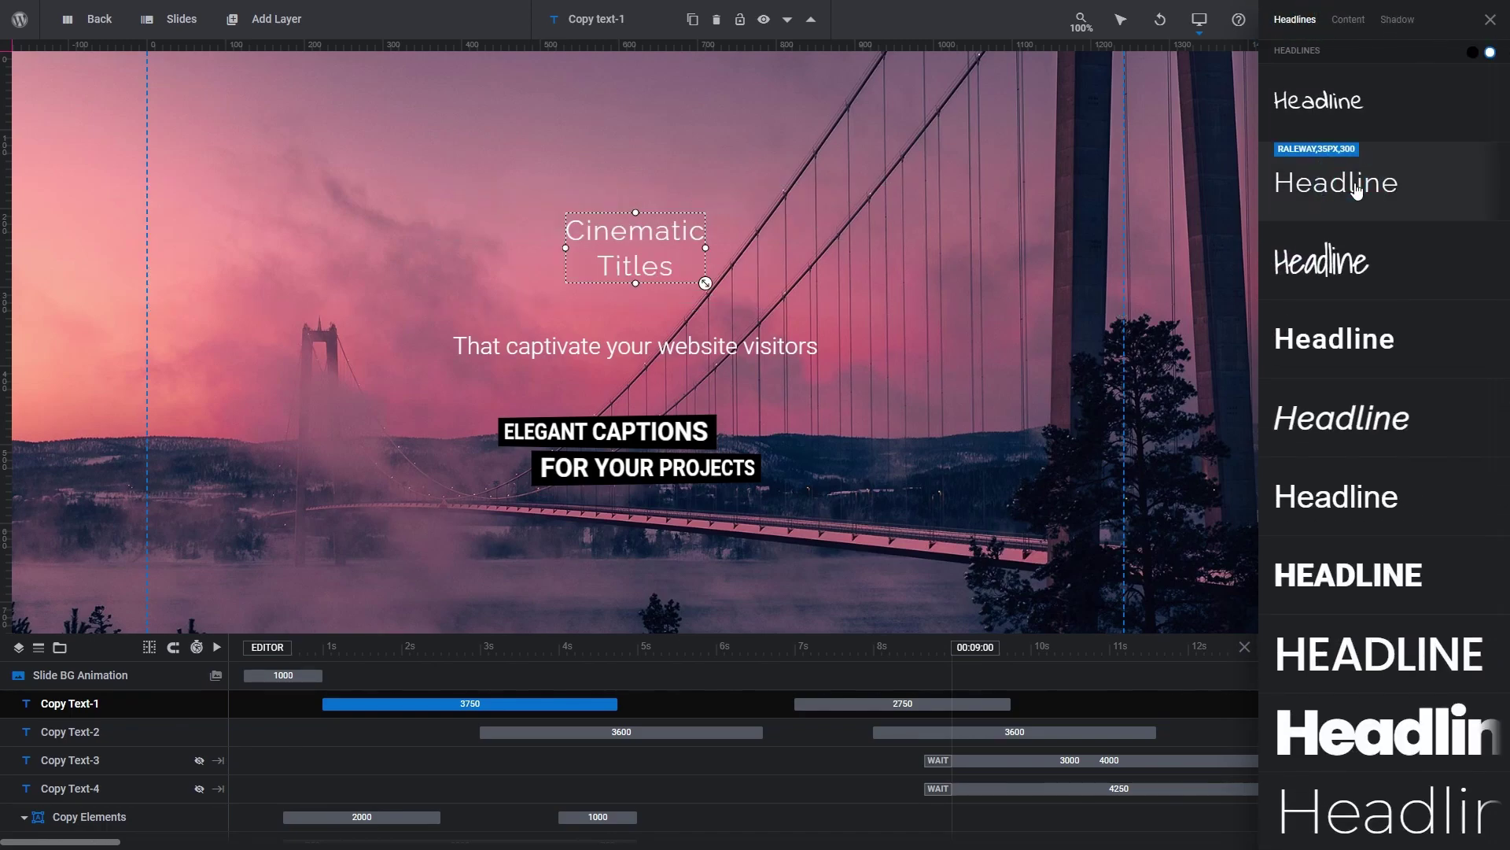
click(1337, 264)
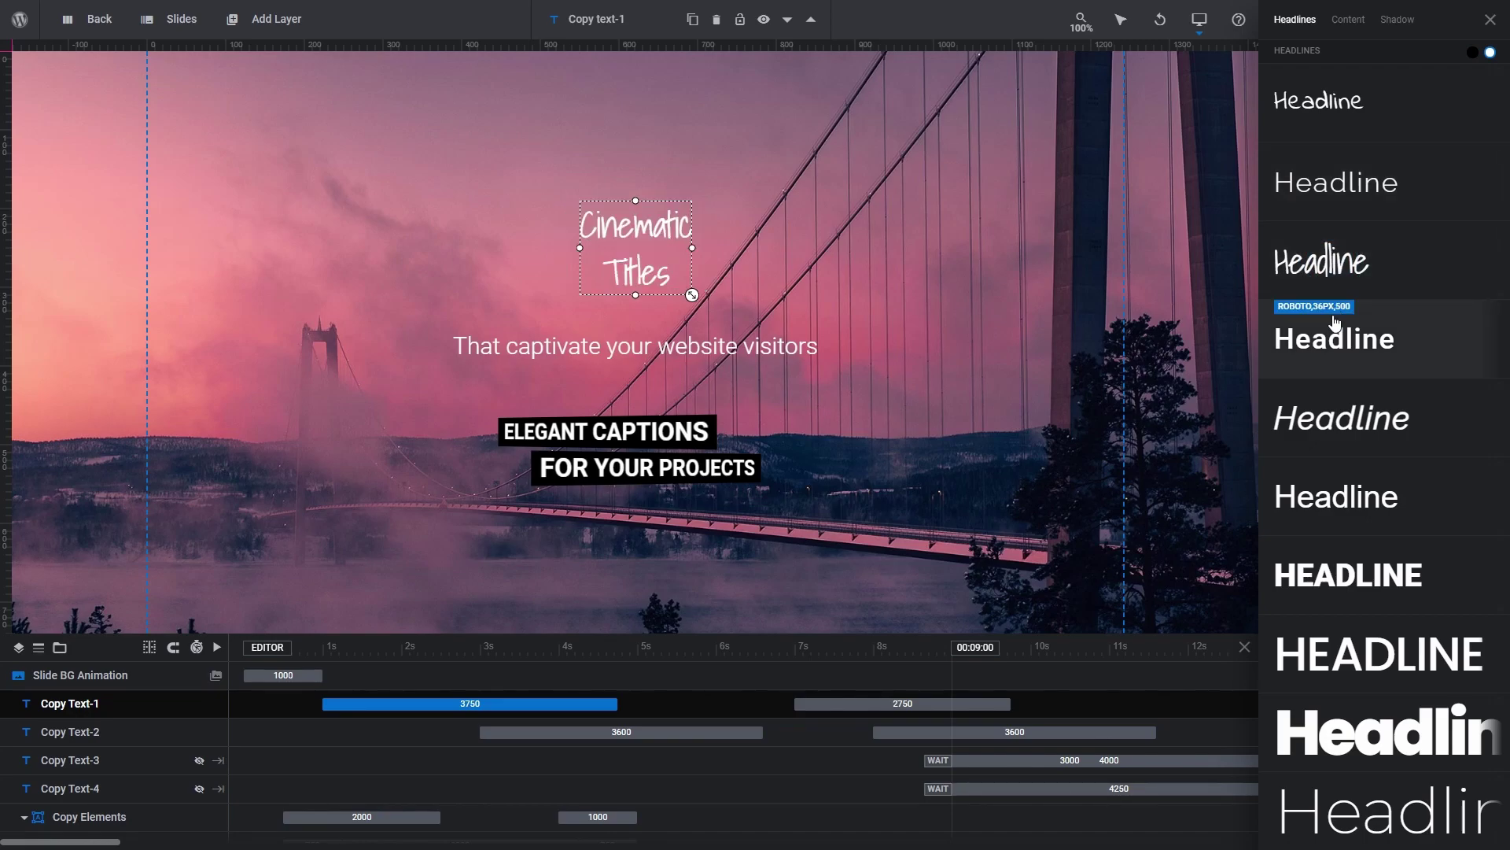
click(1337, 346)
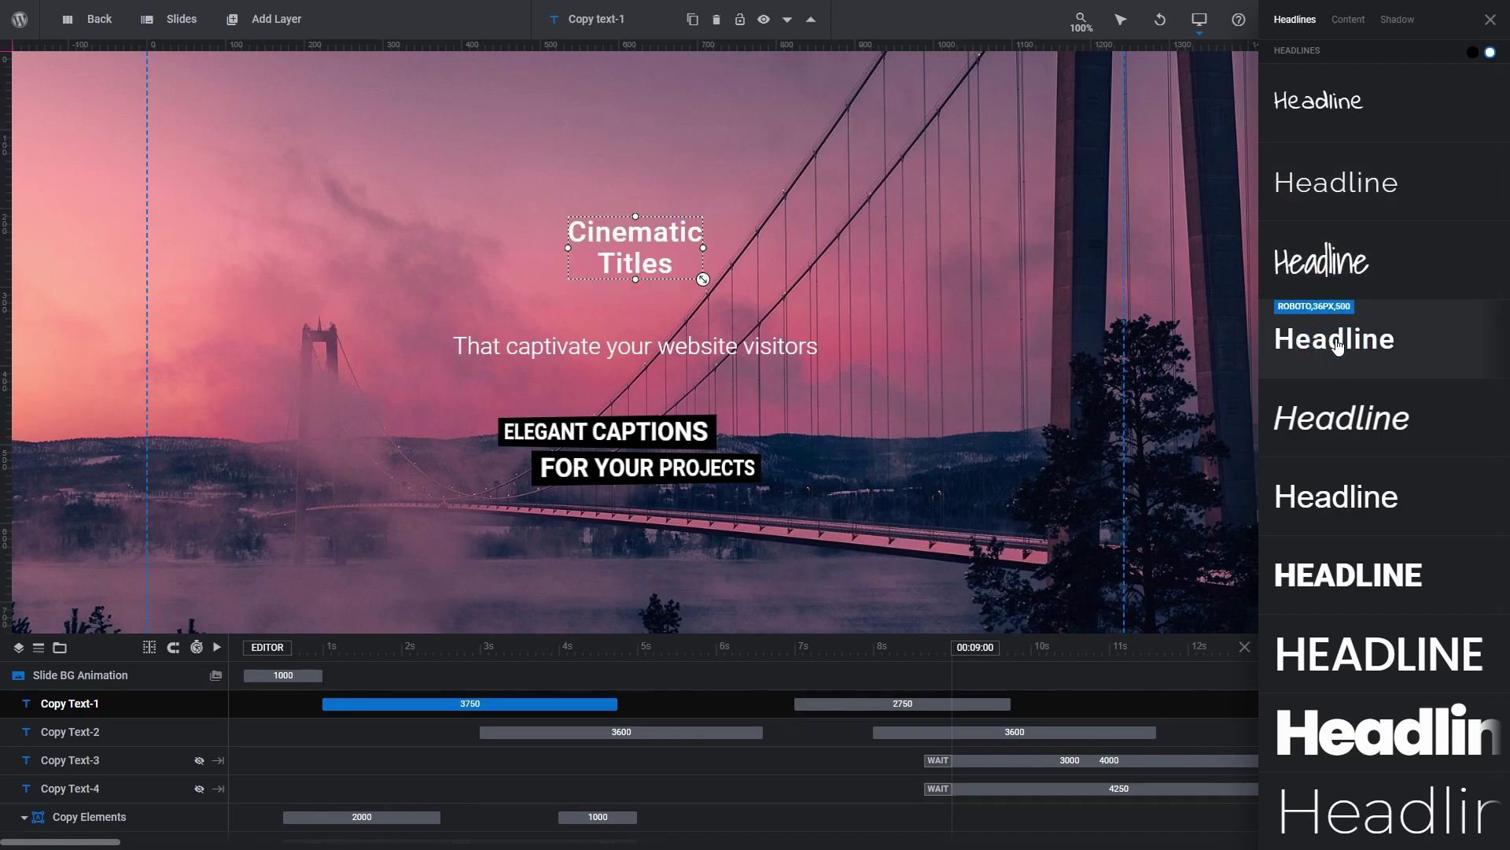
click(1330, 421)
click(1343, 576)
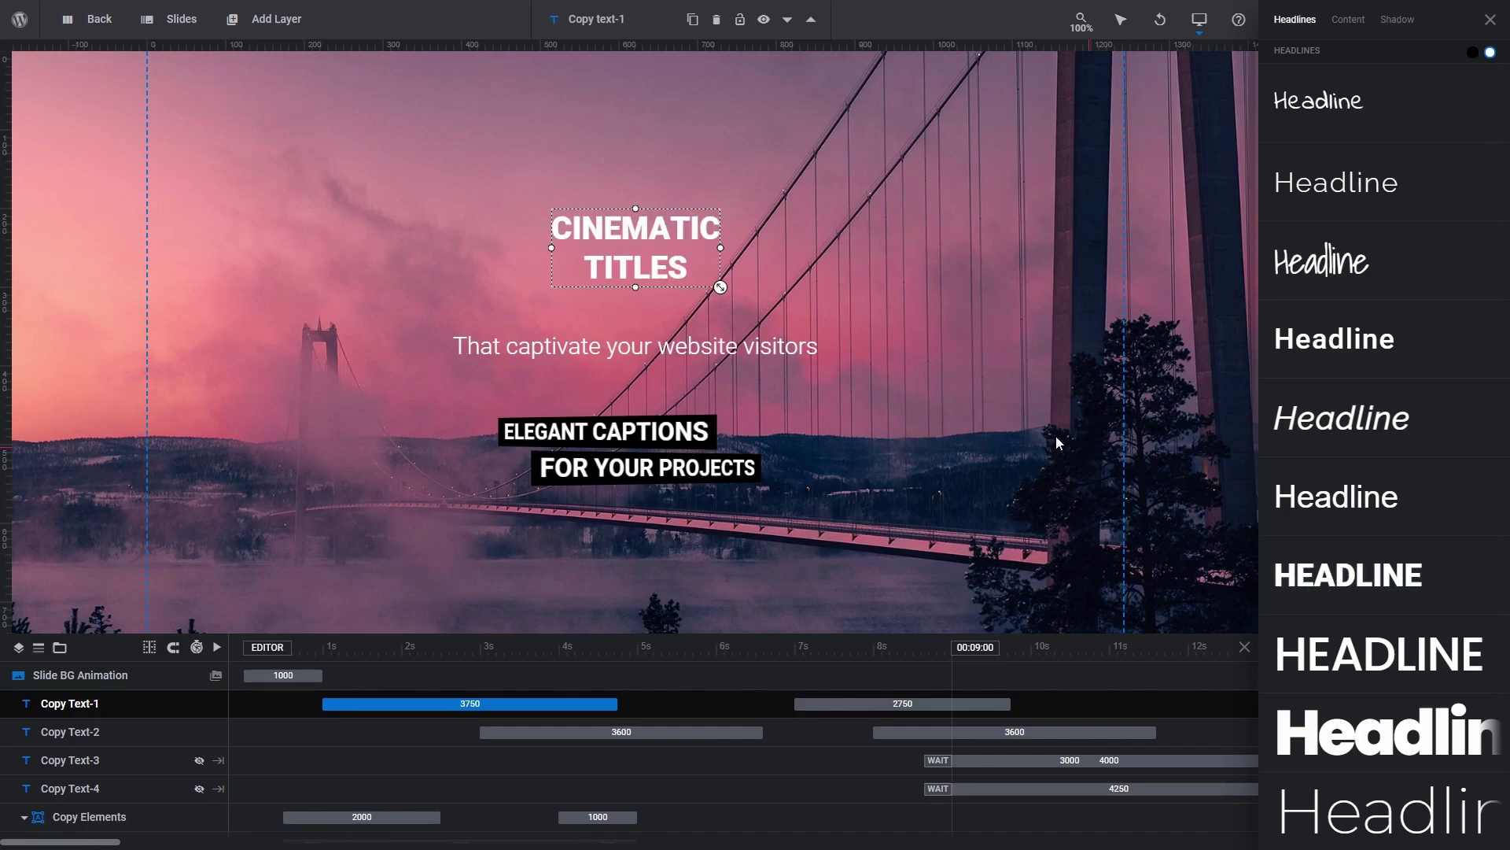
Step: Add a new Poppins headline text layer from the Quick Style presets
click(983, 388)
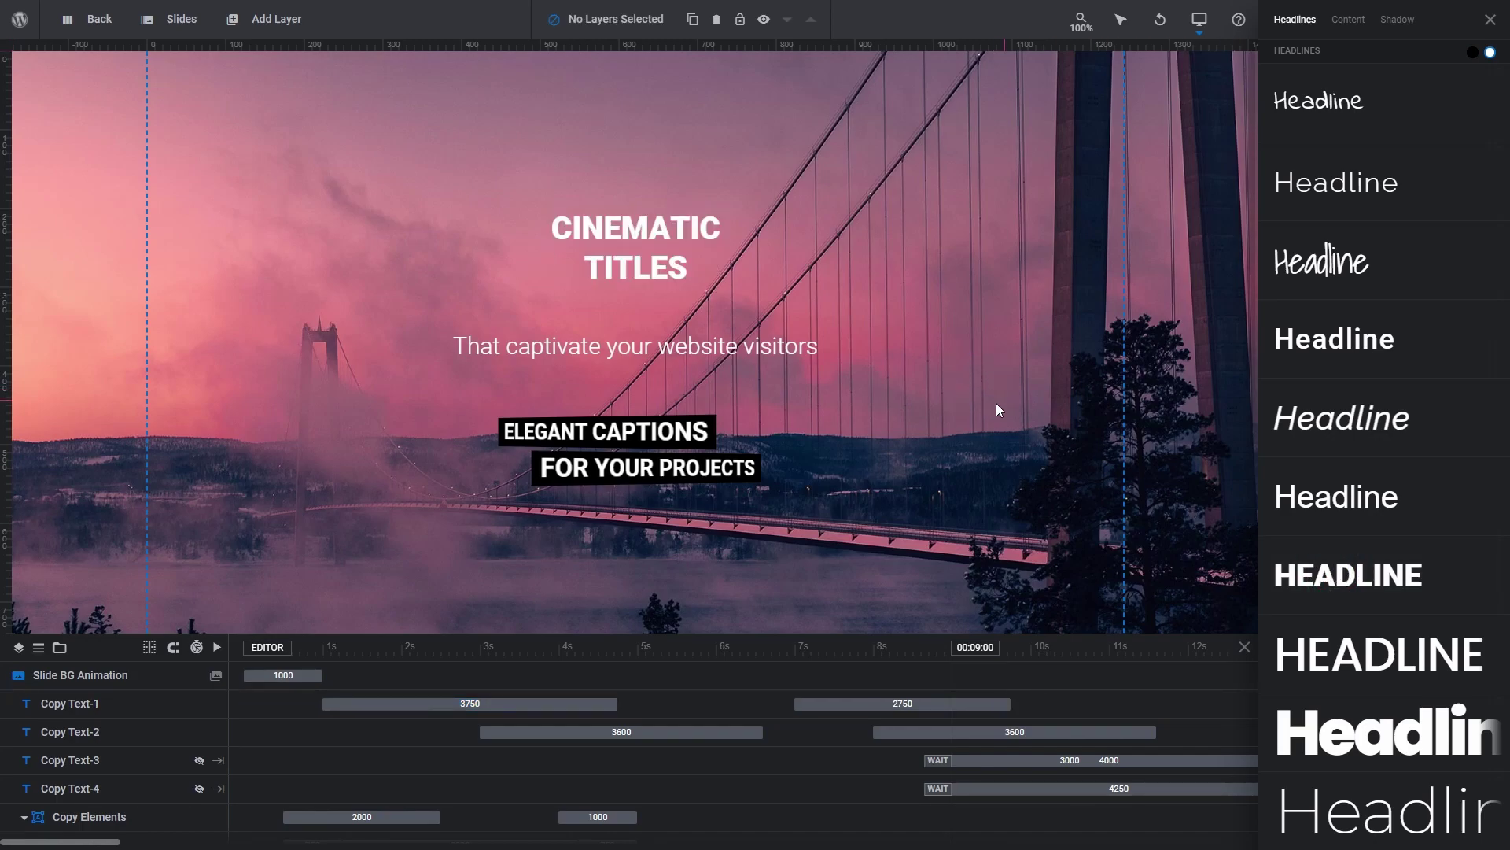
scroll(1344, 504, down, 3)
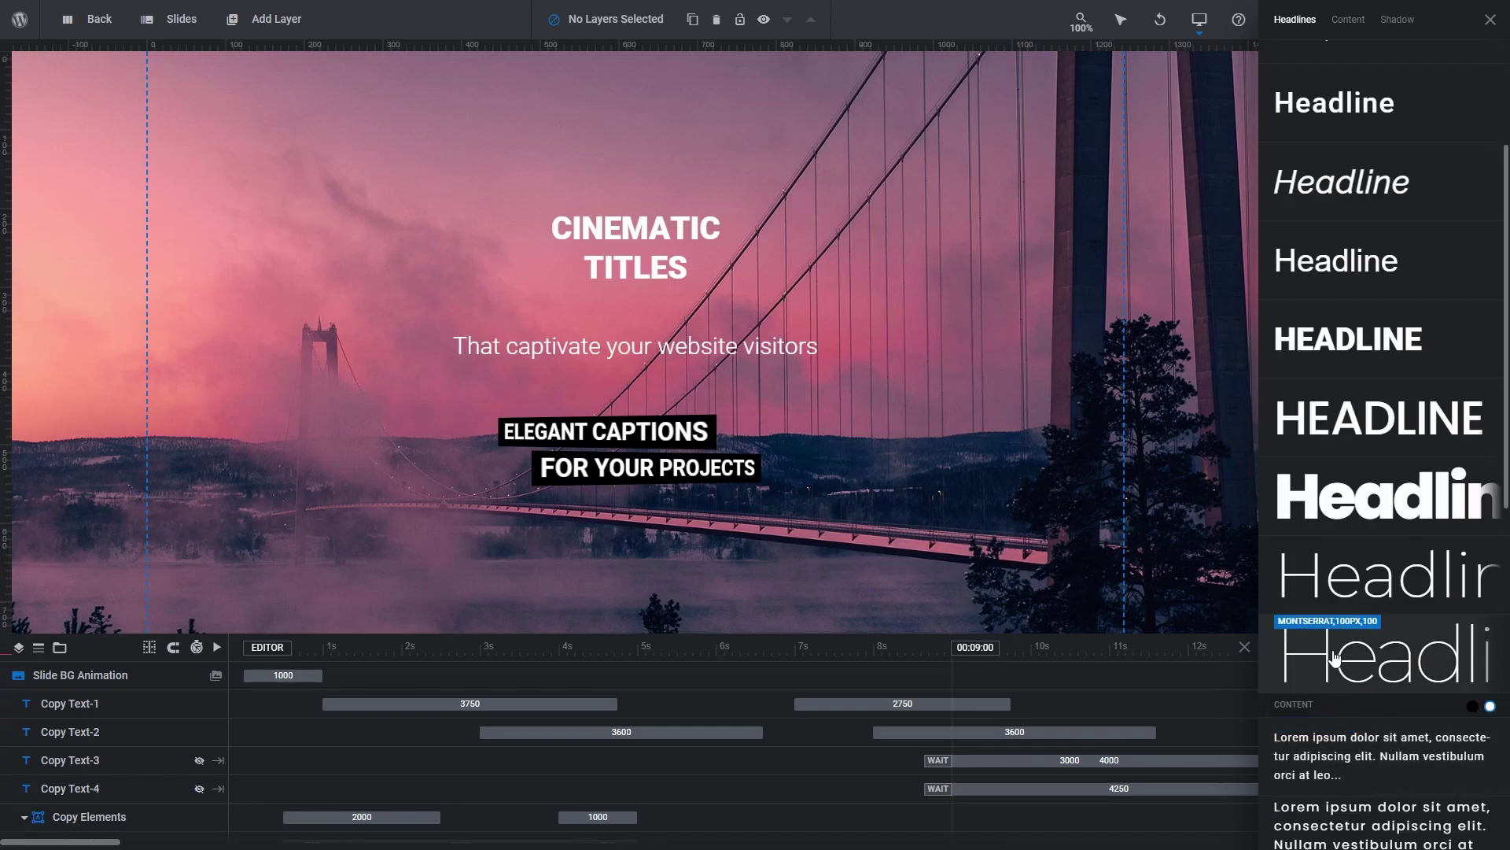
click(1343, 504)
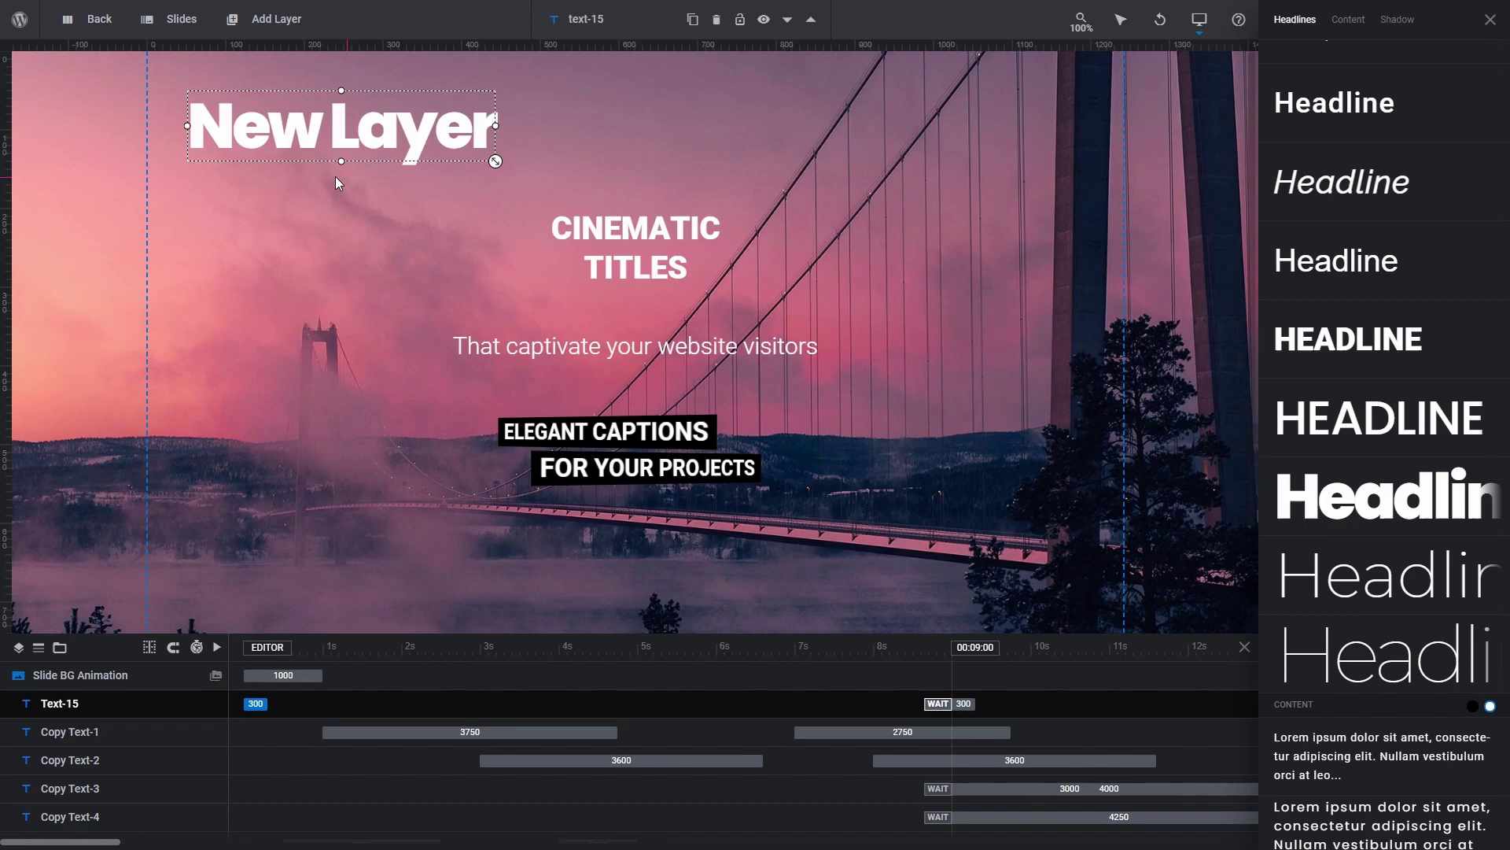
click(1487, 22)
Step: Change the new layer's text to WEBSITES, move it to top centre, and shift the ELEGANT CAPTIONS line
click(1290, 115)
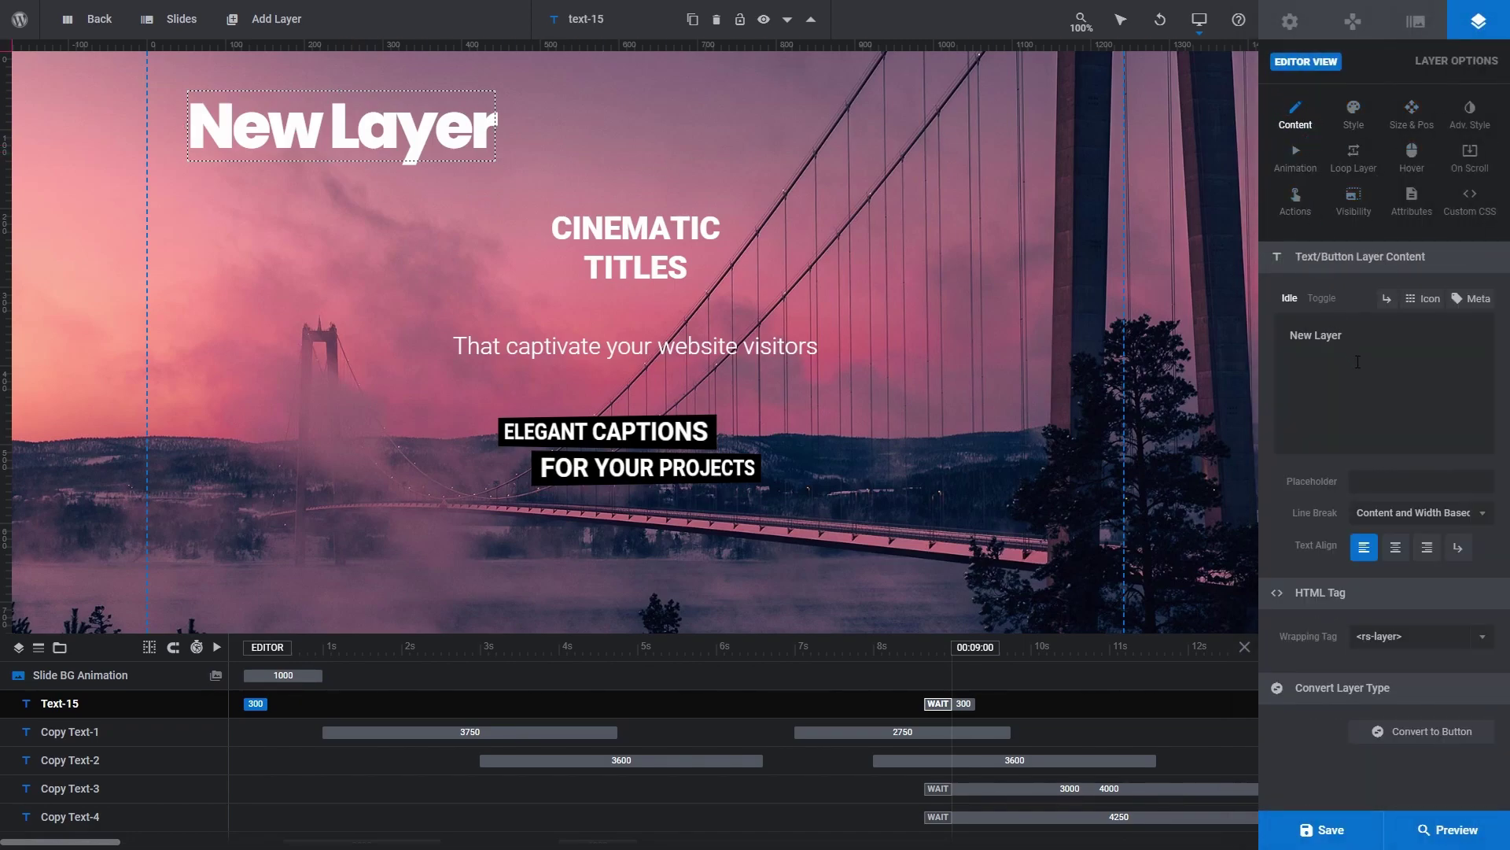
triple_click(1348, 347)
text(WEBSITES)
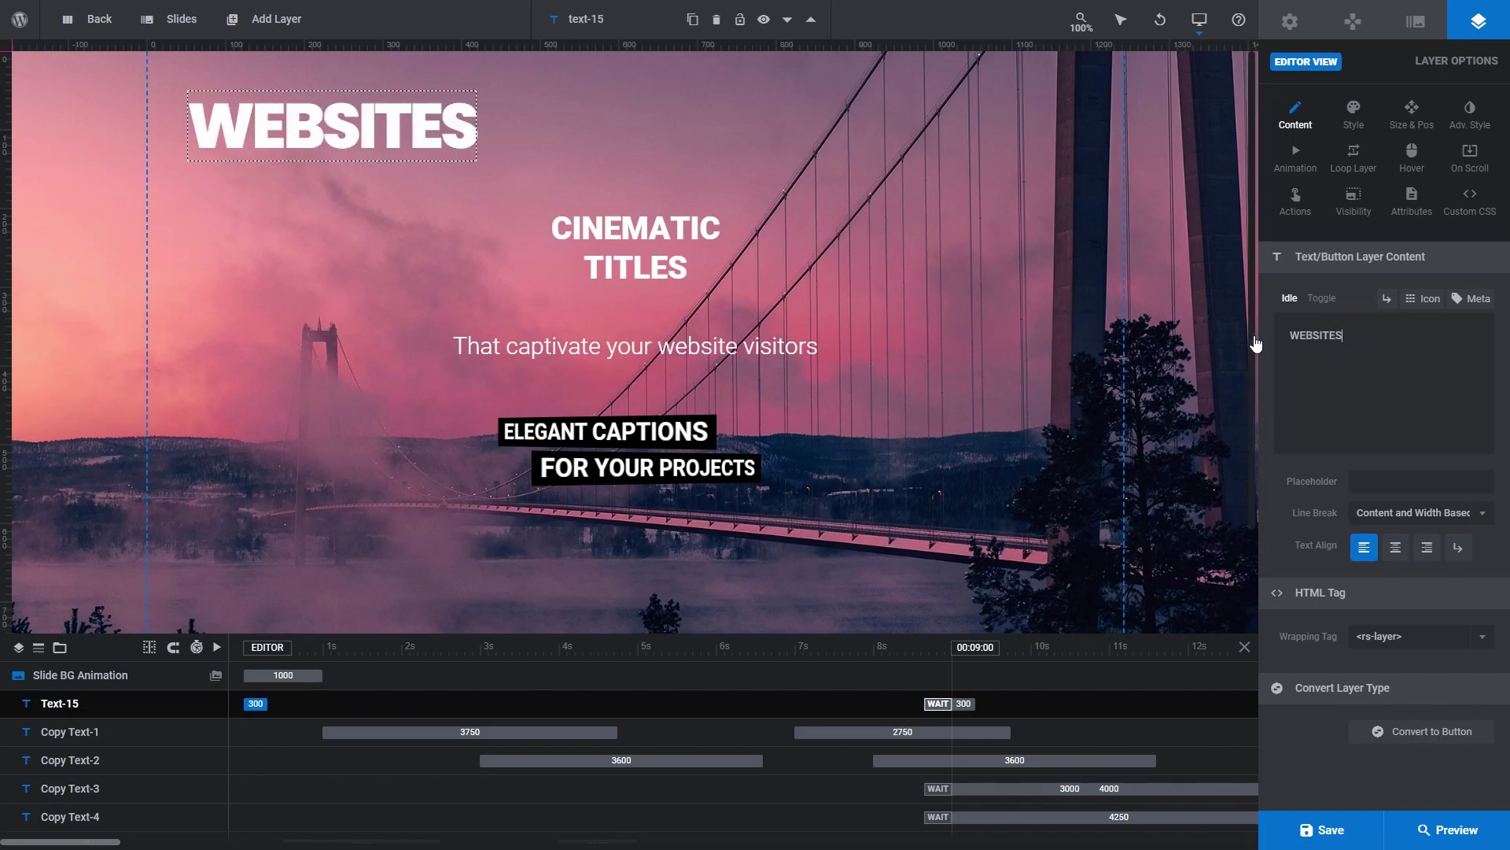
drag(469, 158, 635, 147)
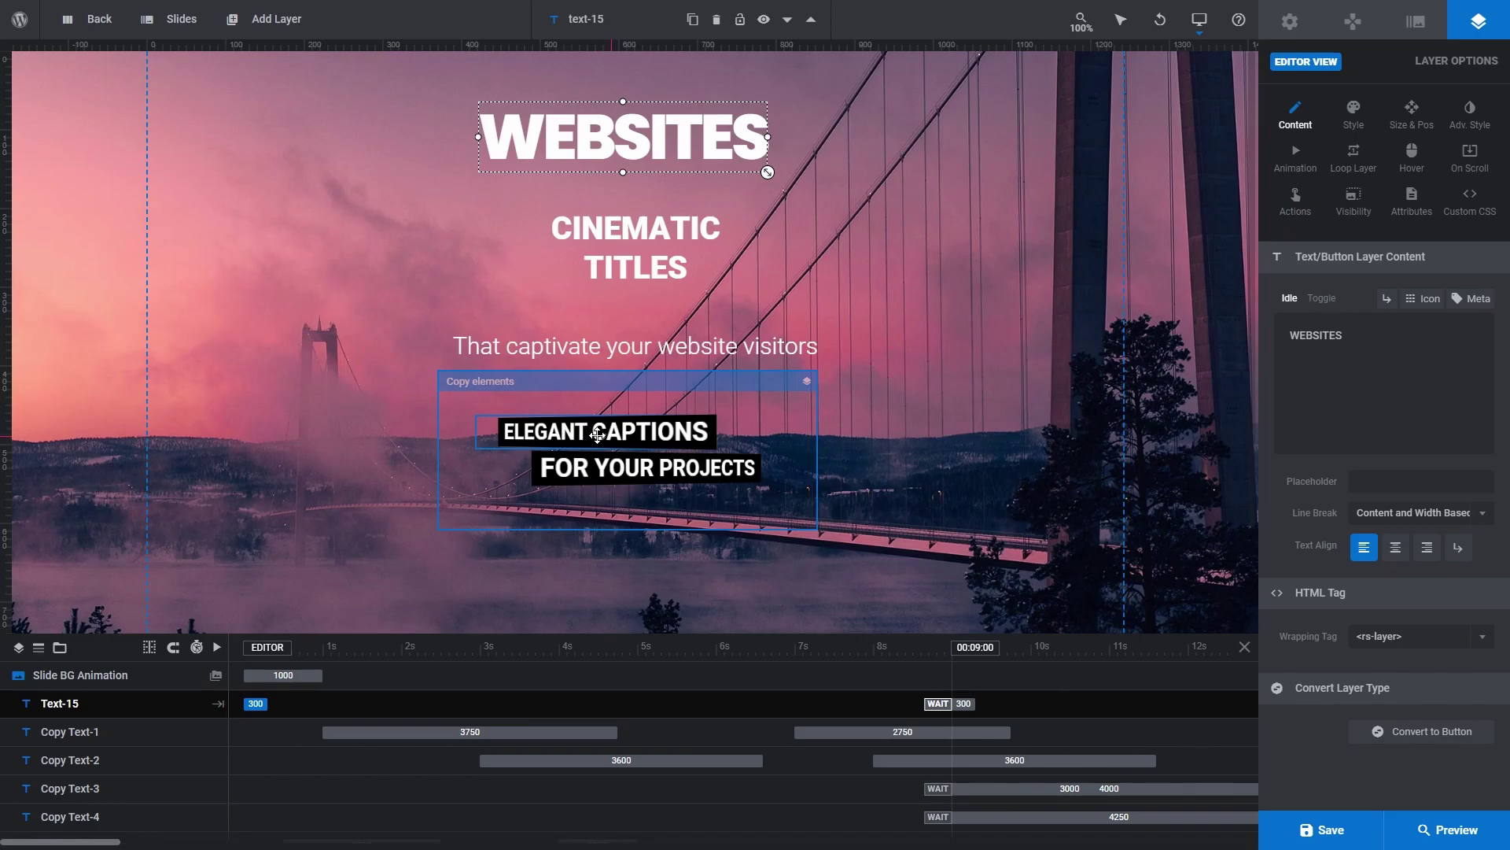
drag(596, 437, 641, 470)
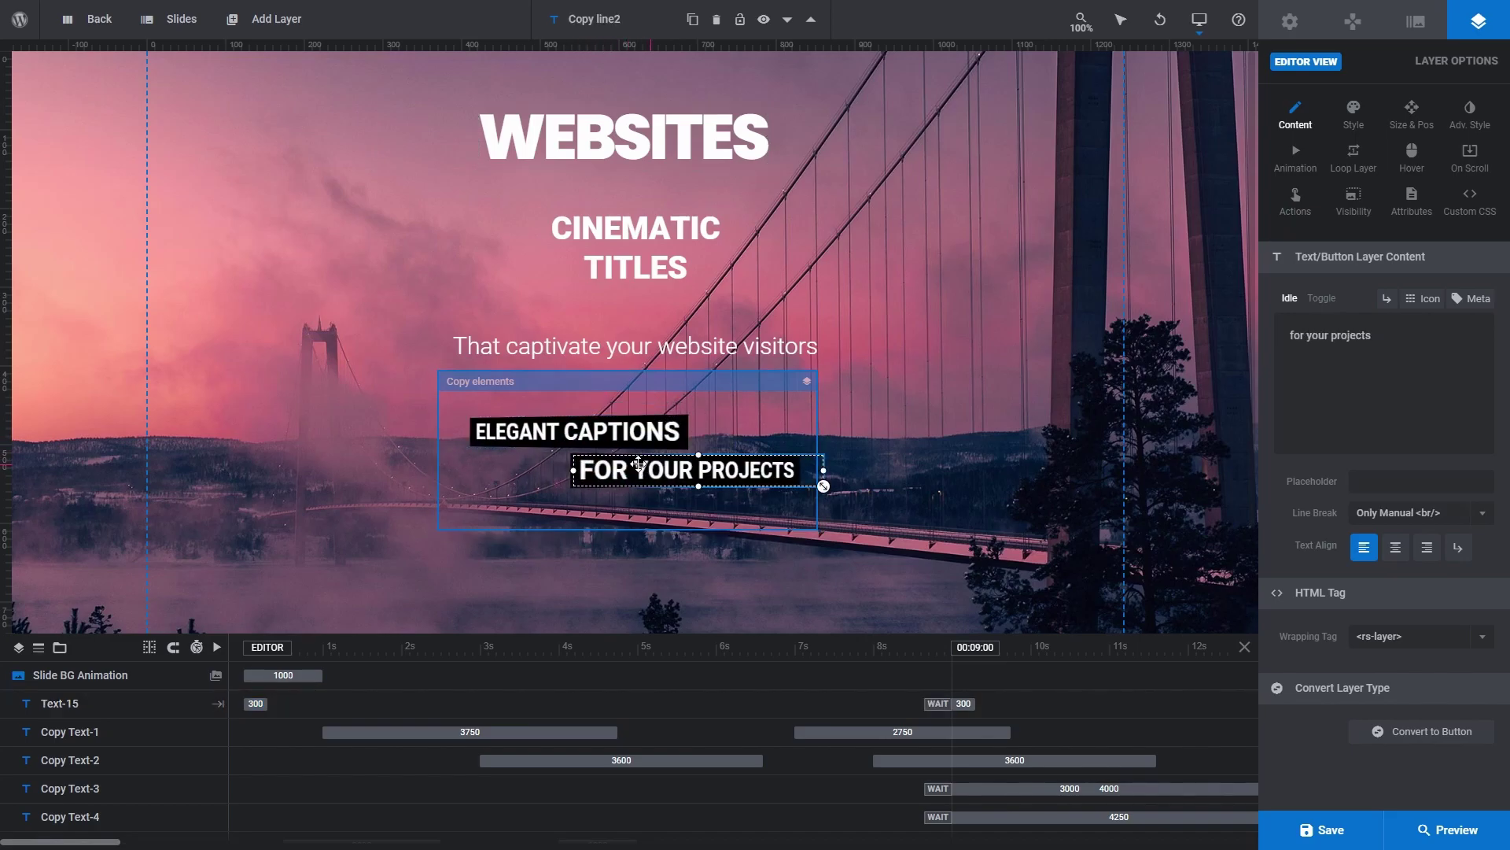
Step: Apply the bold Roboto 16px content preset to the subtitle 'That captivate your website visitors'
click(929, 470)
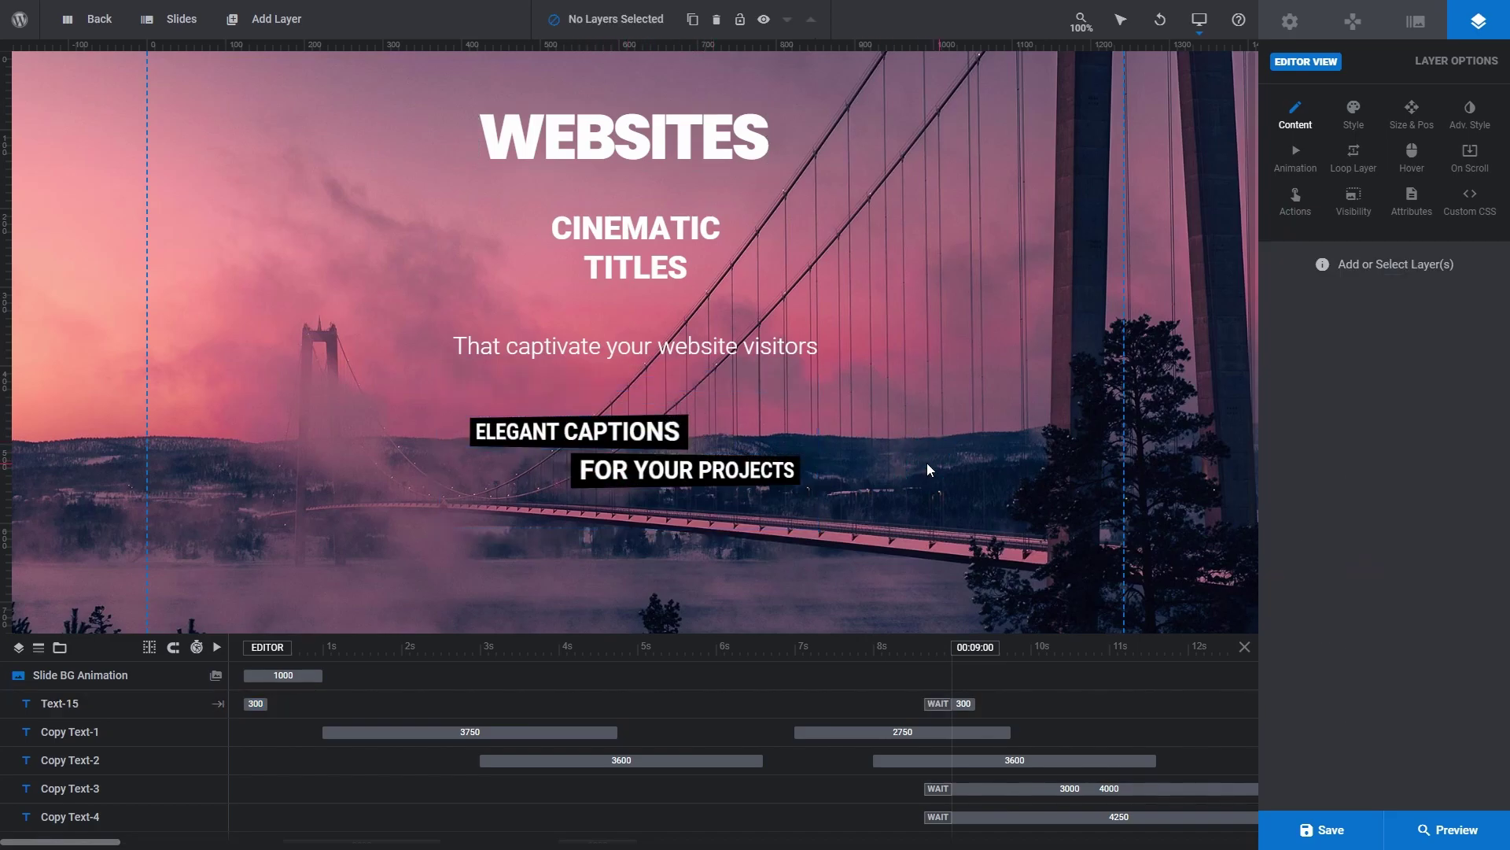
click(749, 351)
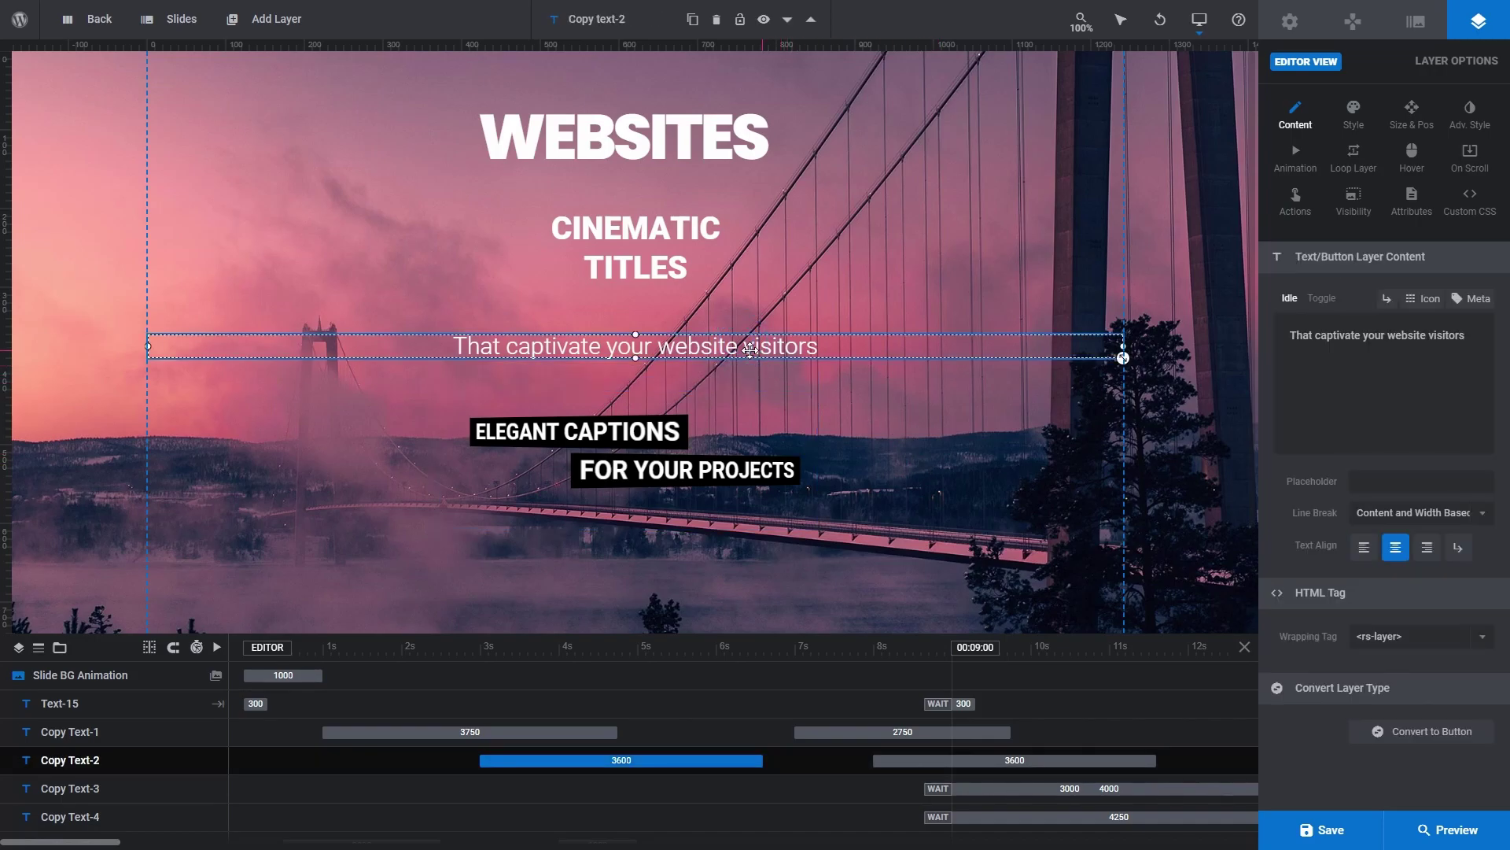
click(1353, 110)
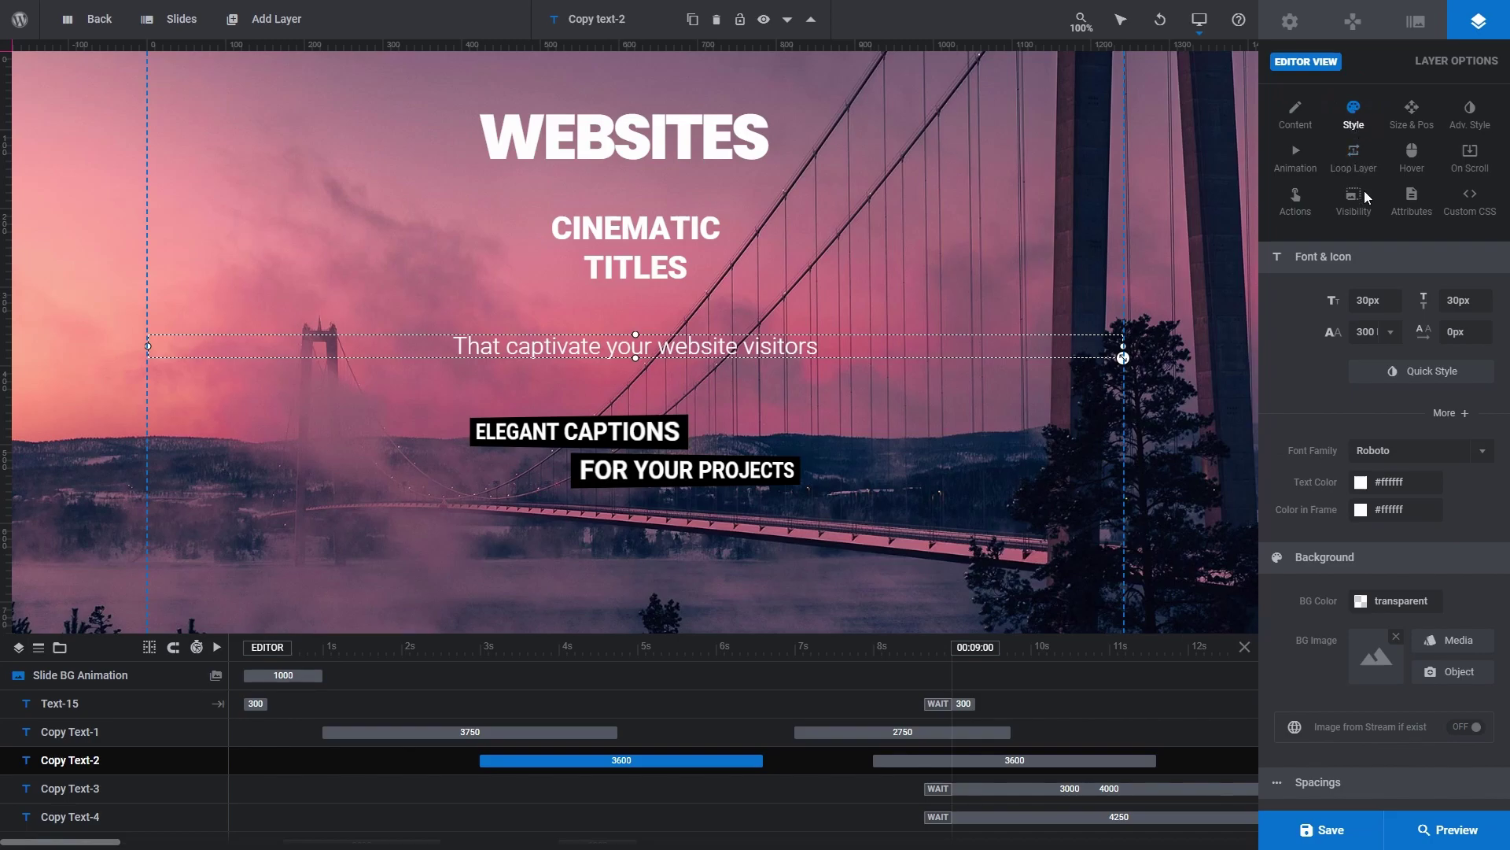
click(1408, 376)
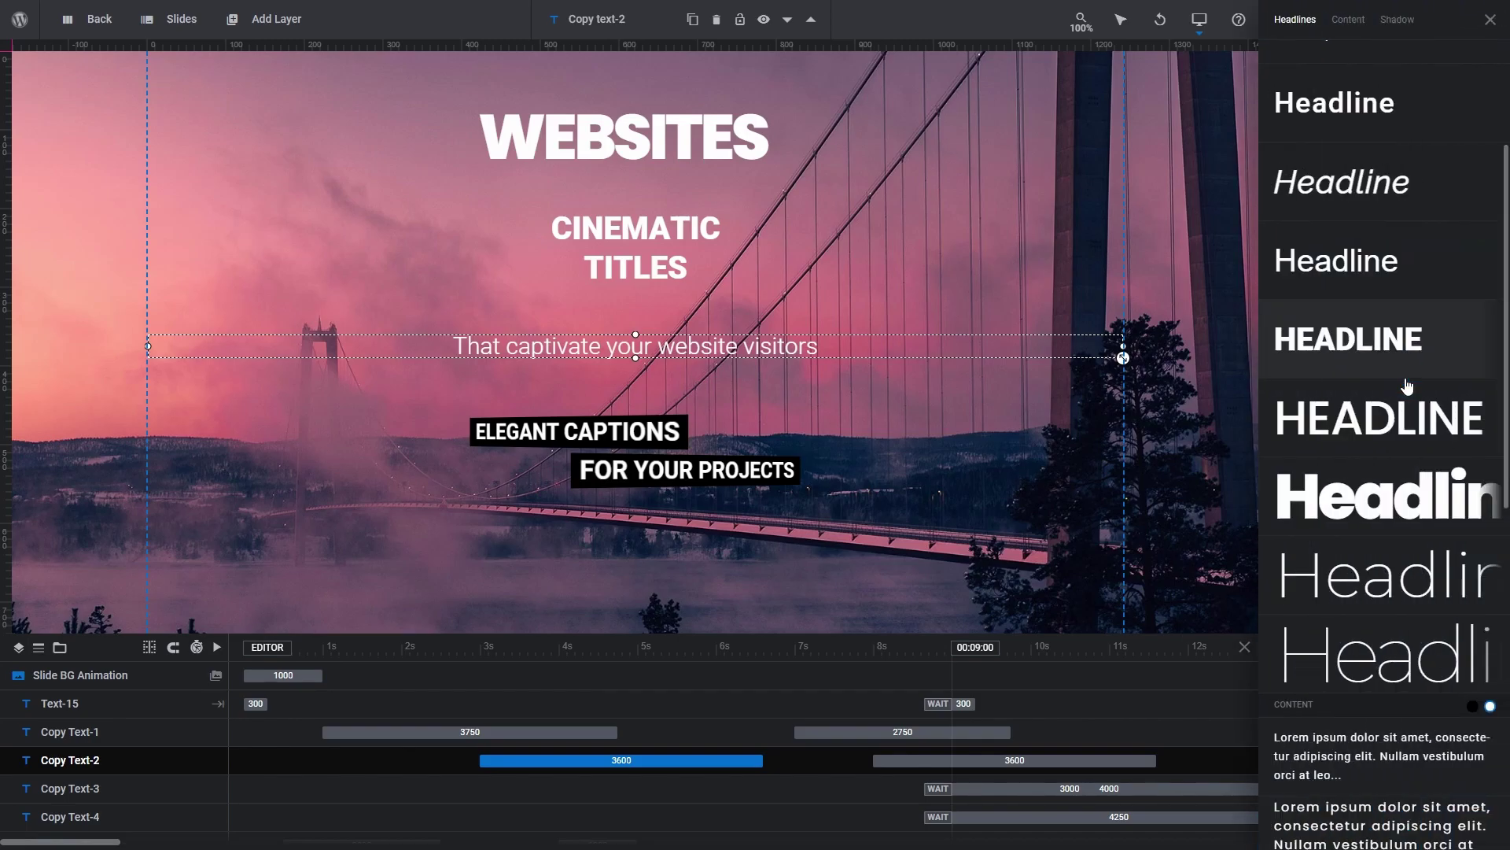
click(1346, 28)
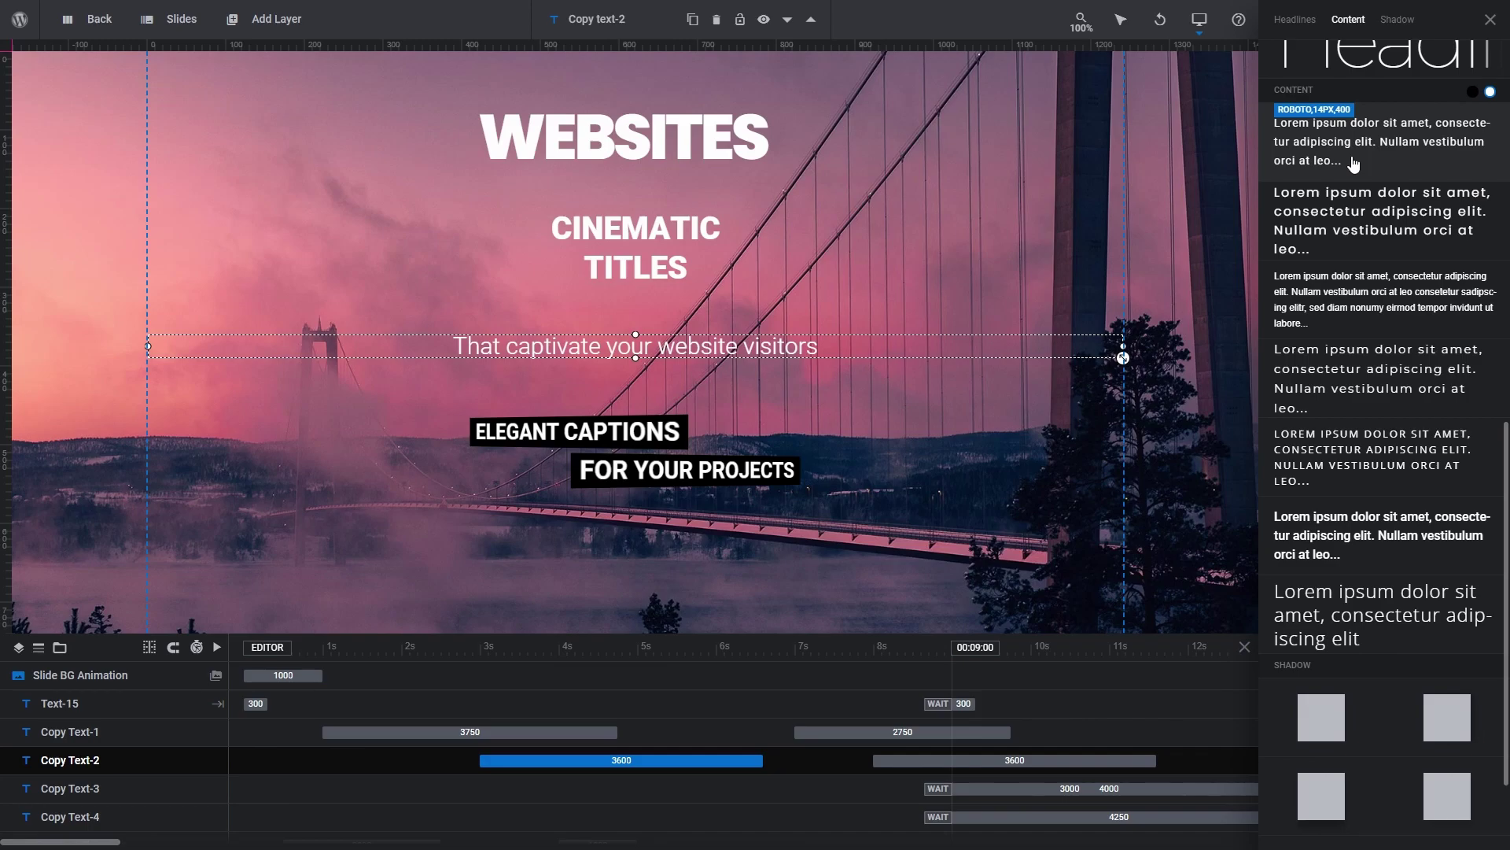
click(1353, 162)
click(1351, 246)
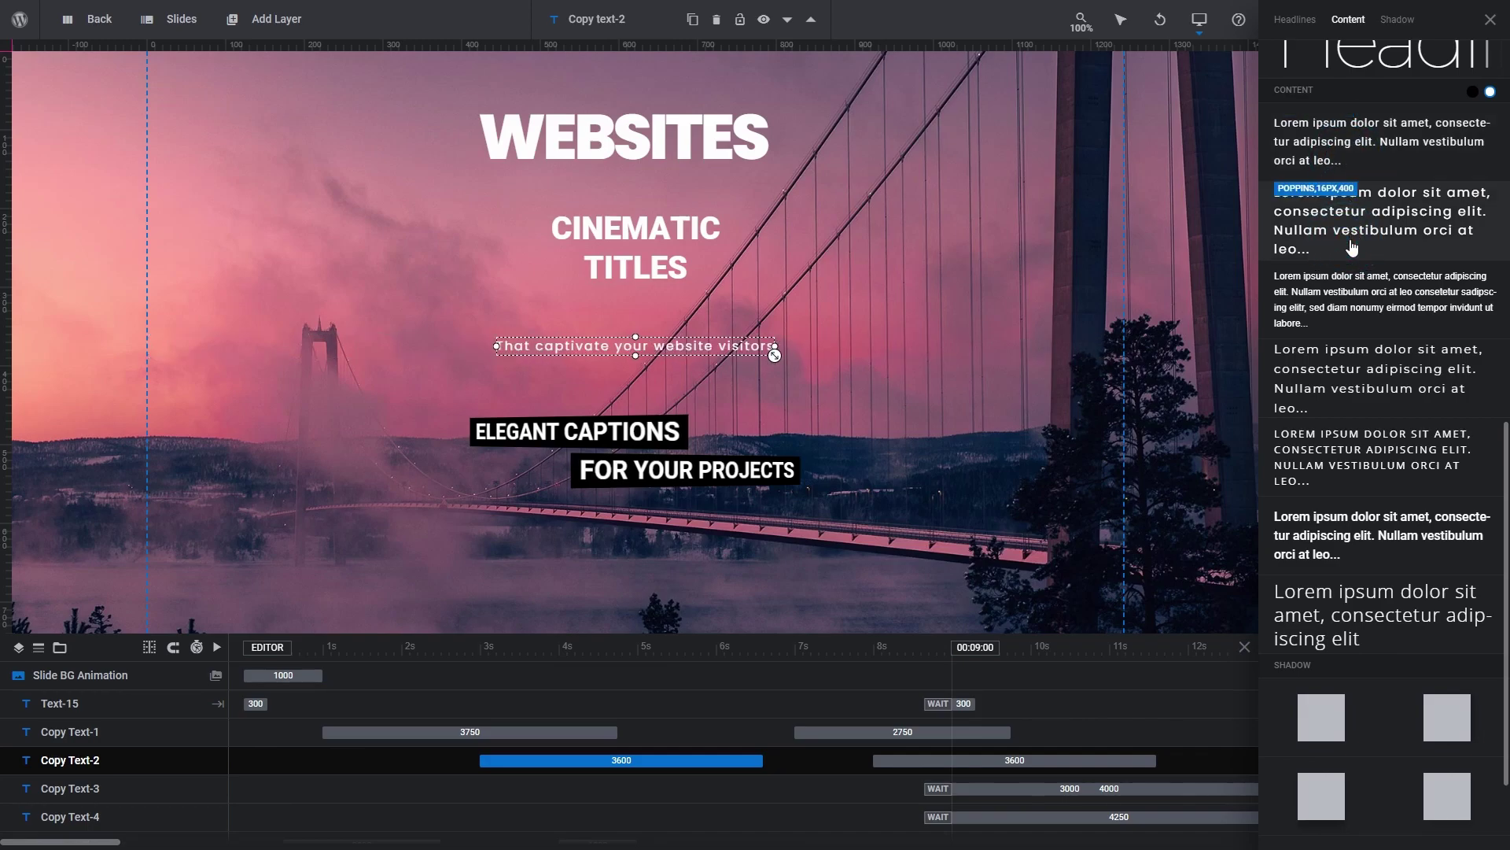
click(1353, 381)
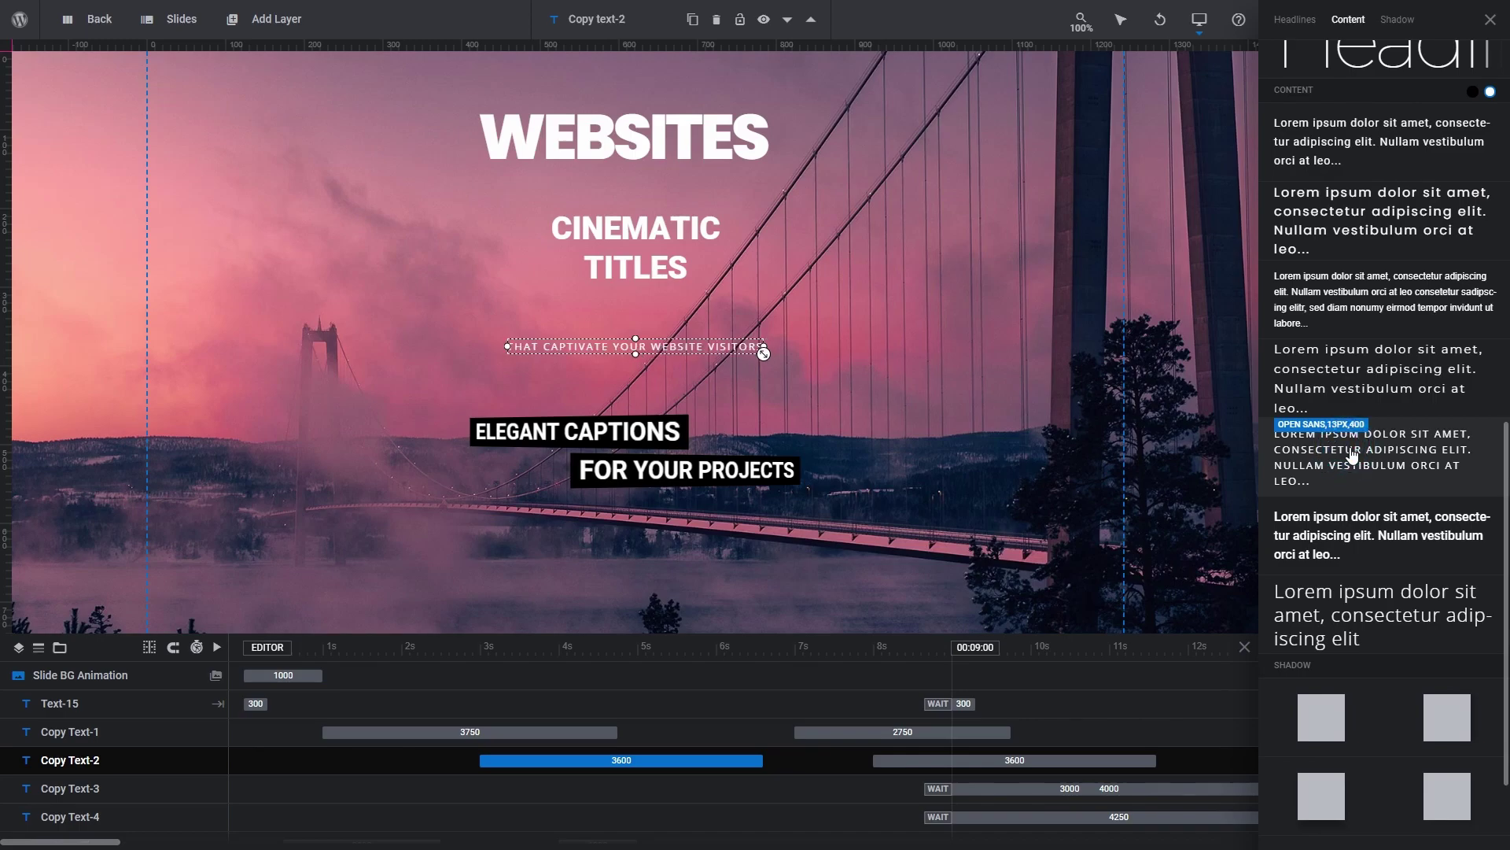
click(1352, 527)
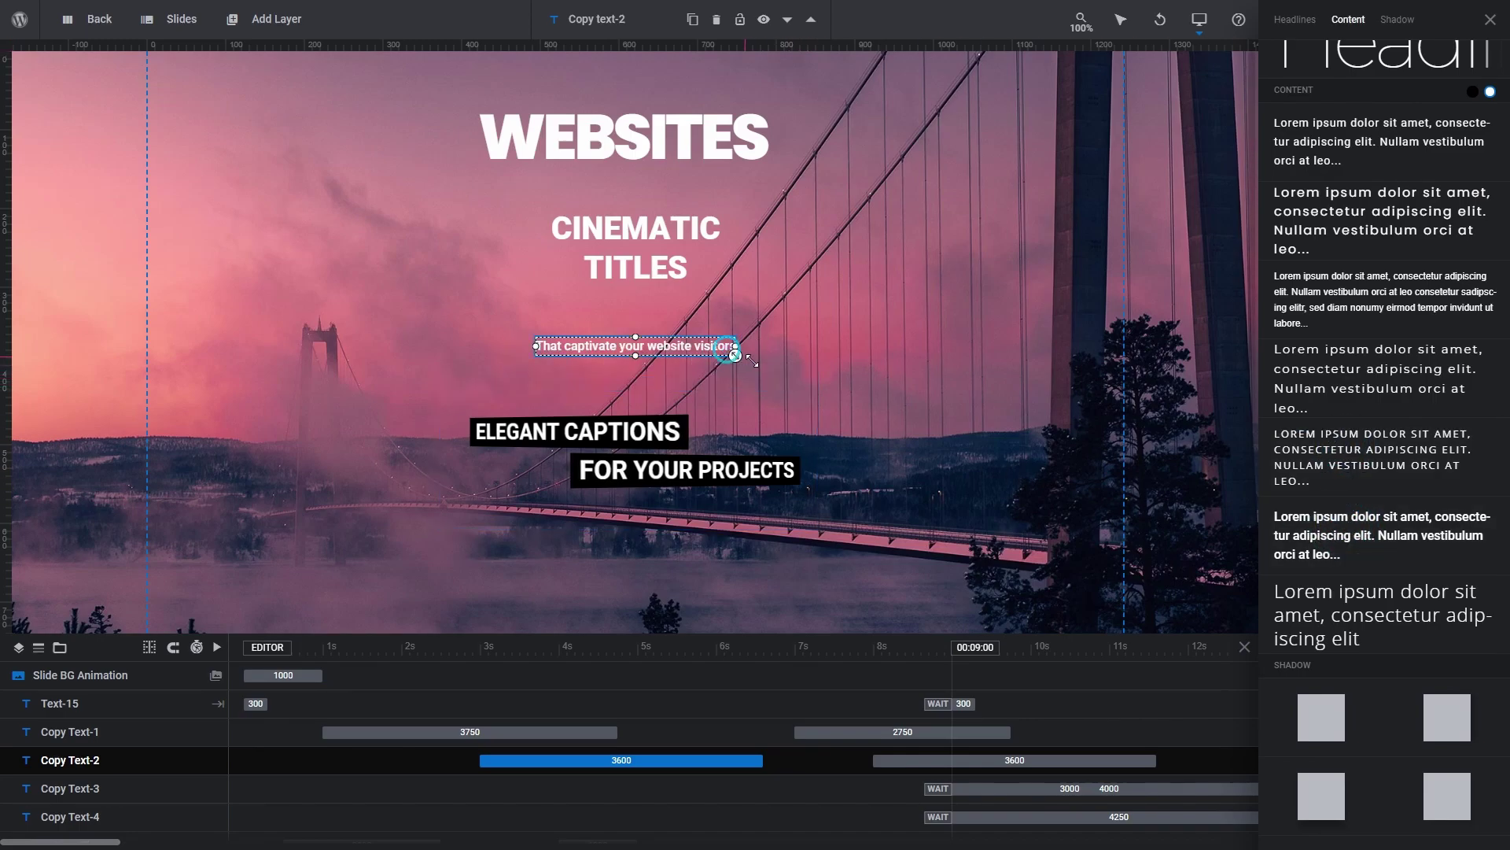
Step: Scale the subtitle up much larger, then compare the preset previews on light and dark backgrounds
drag(736, 356, 804, 378)
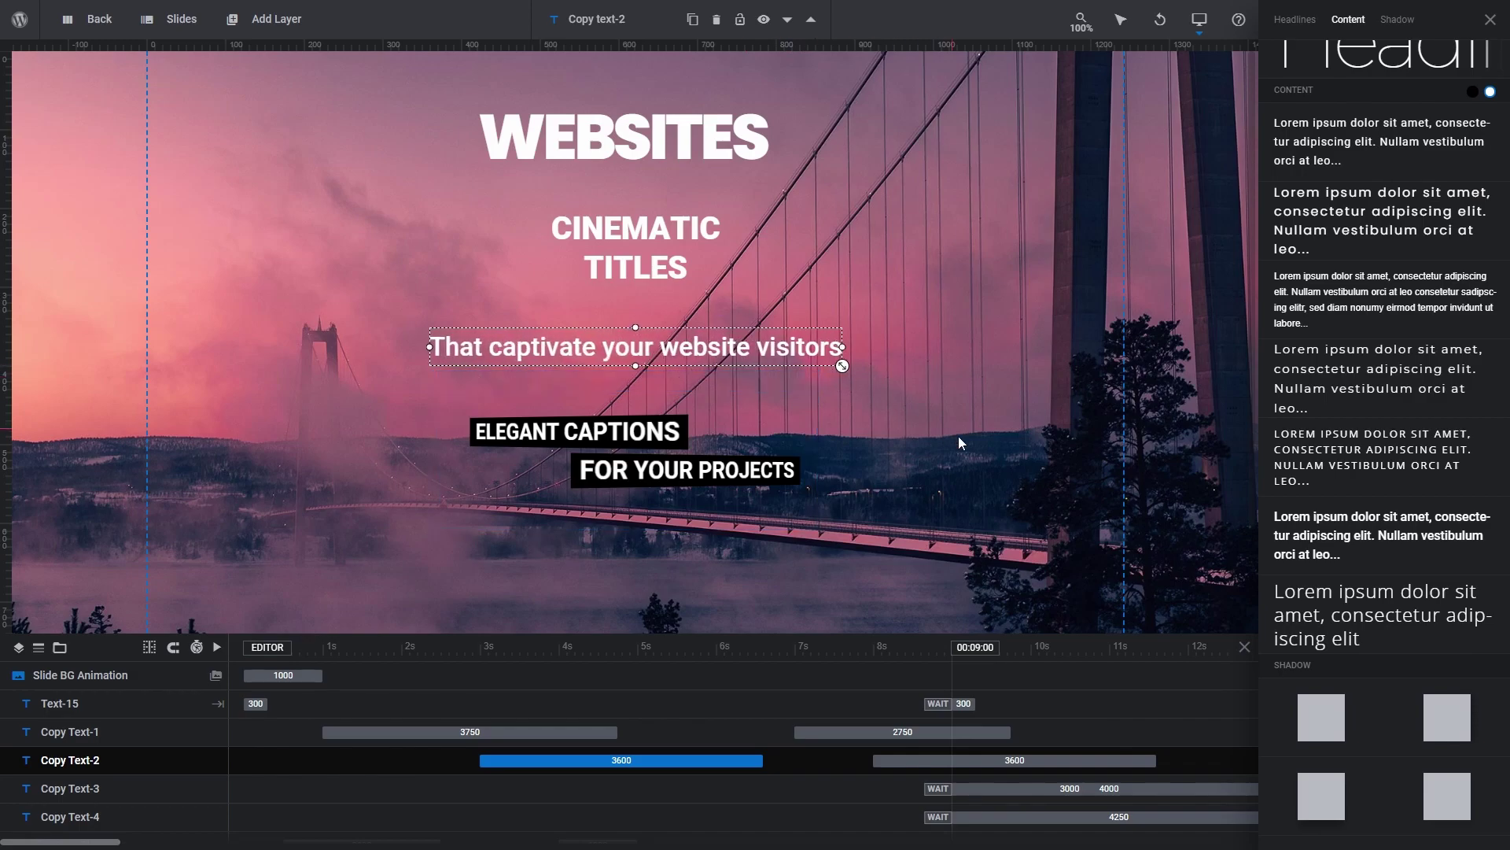
click(981, 479)
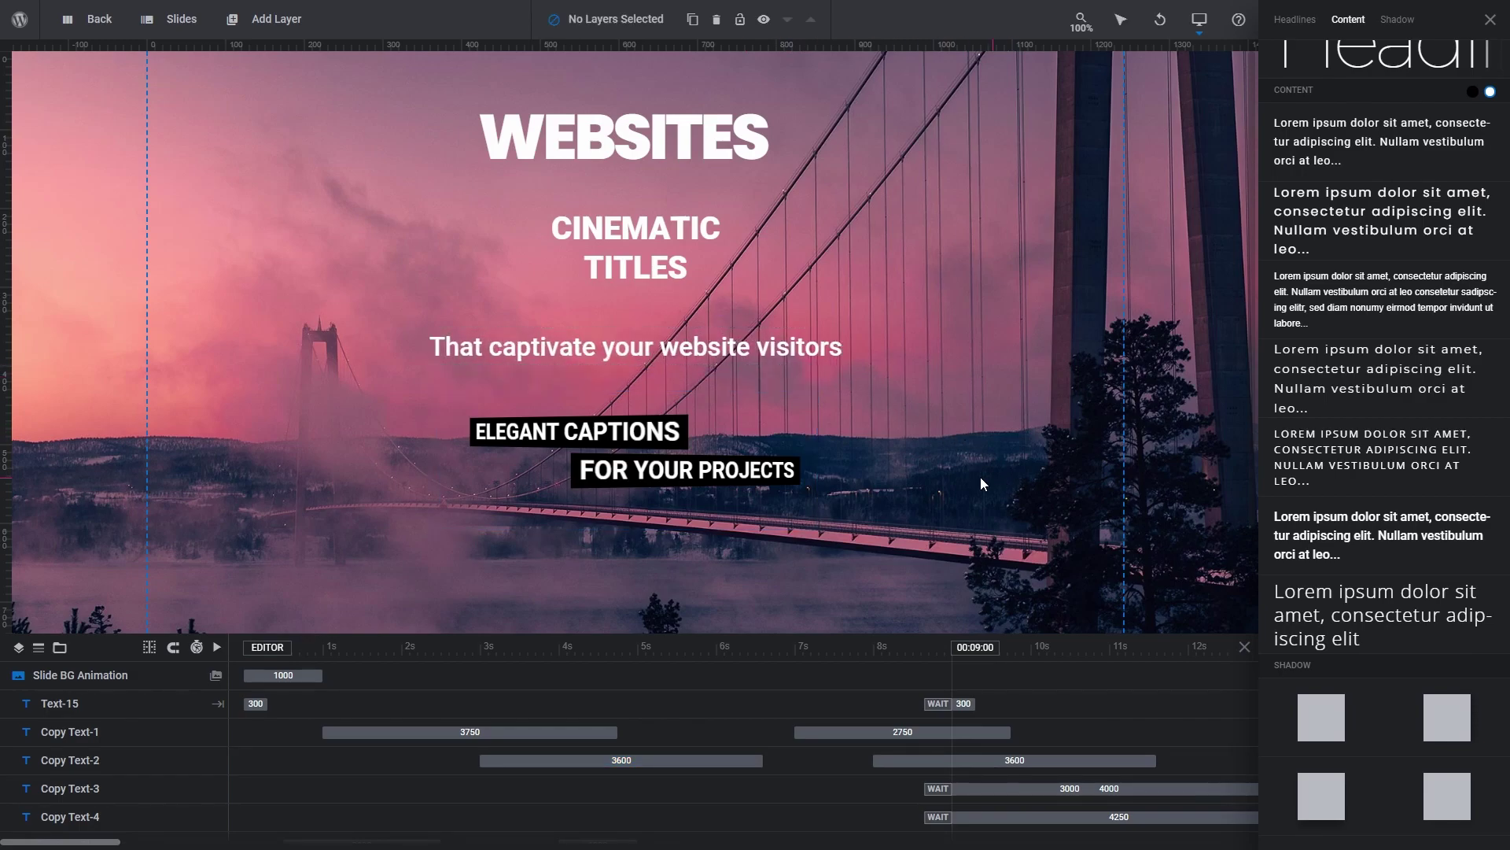
click(1472, 92)
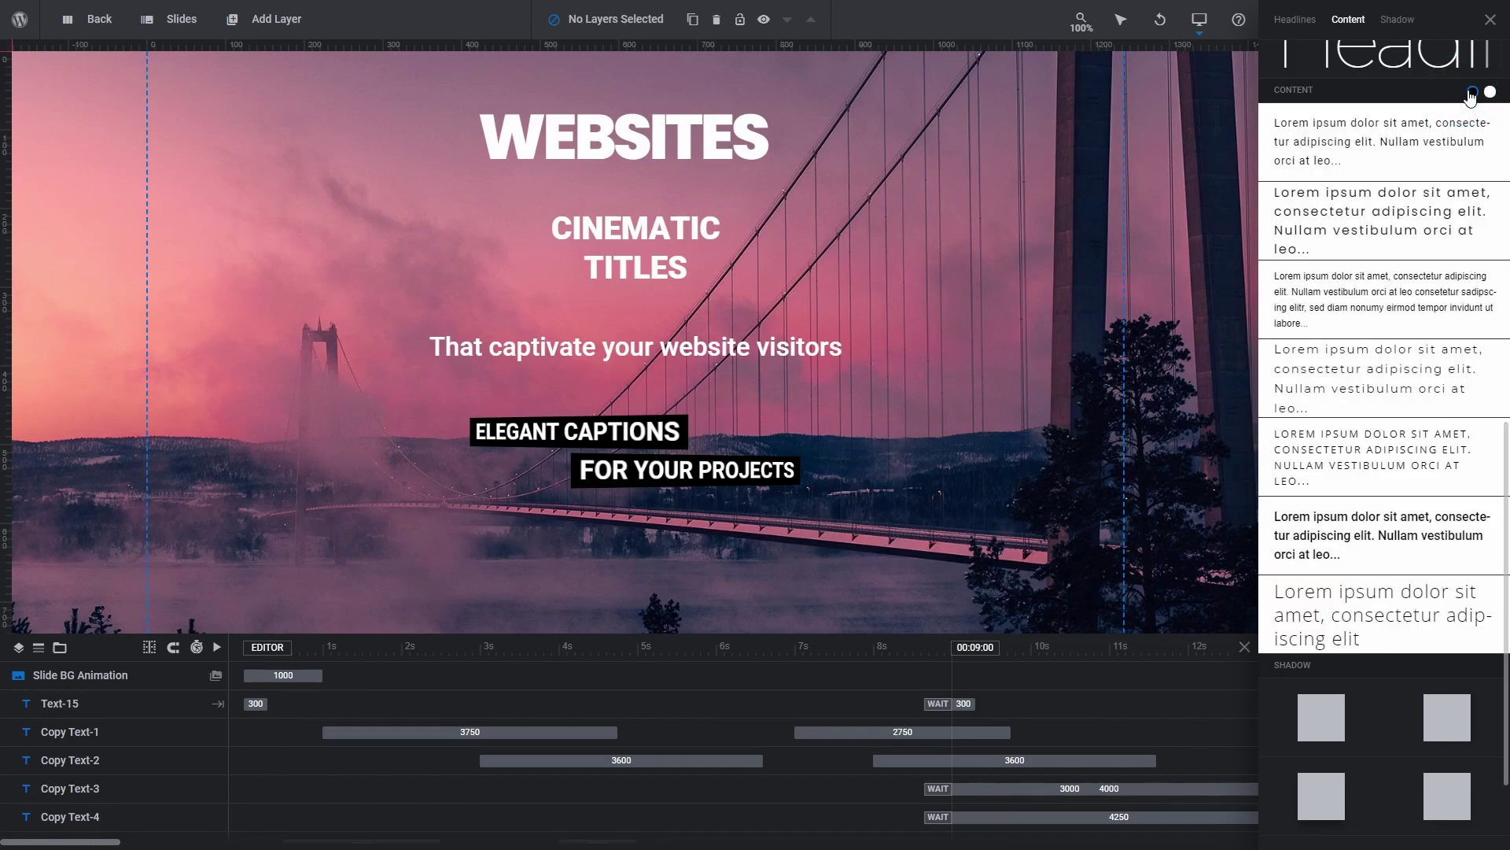
click(1489, 92)
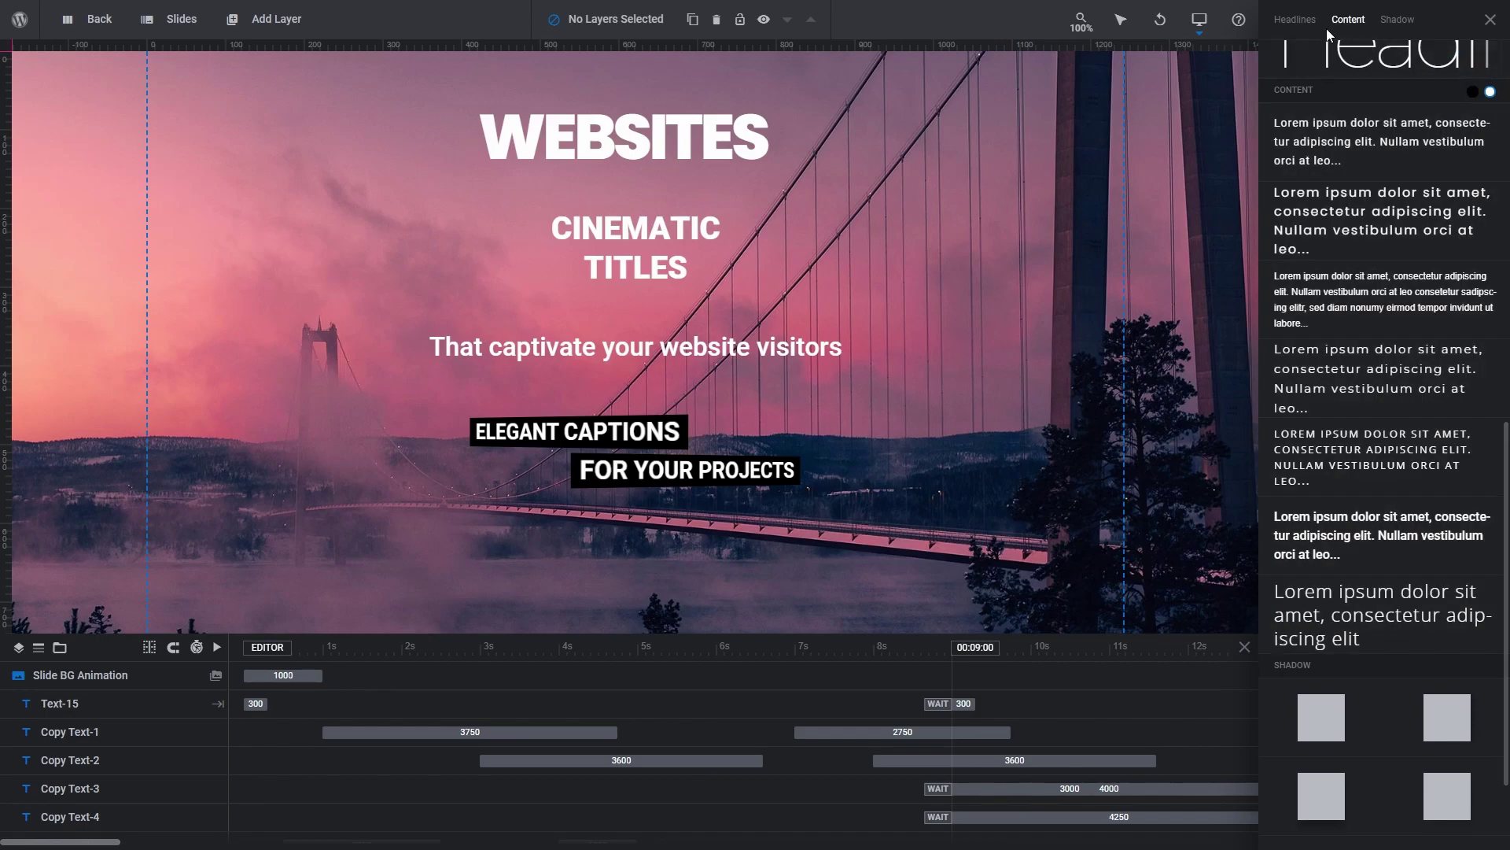
click(1305, 24)
click(1473, 53)
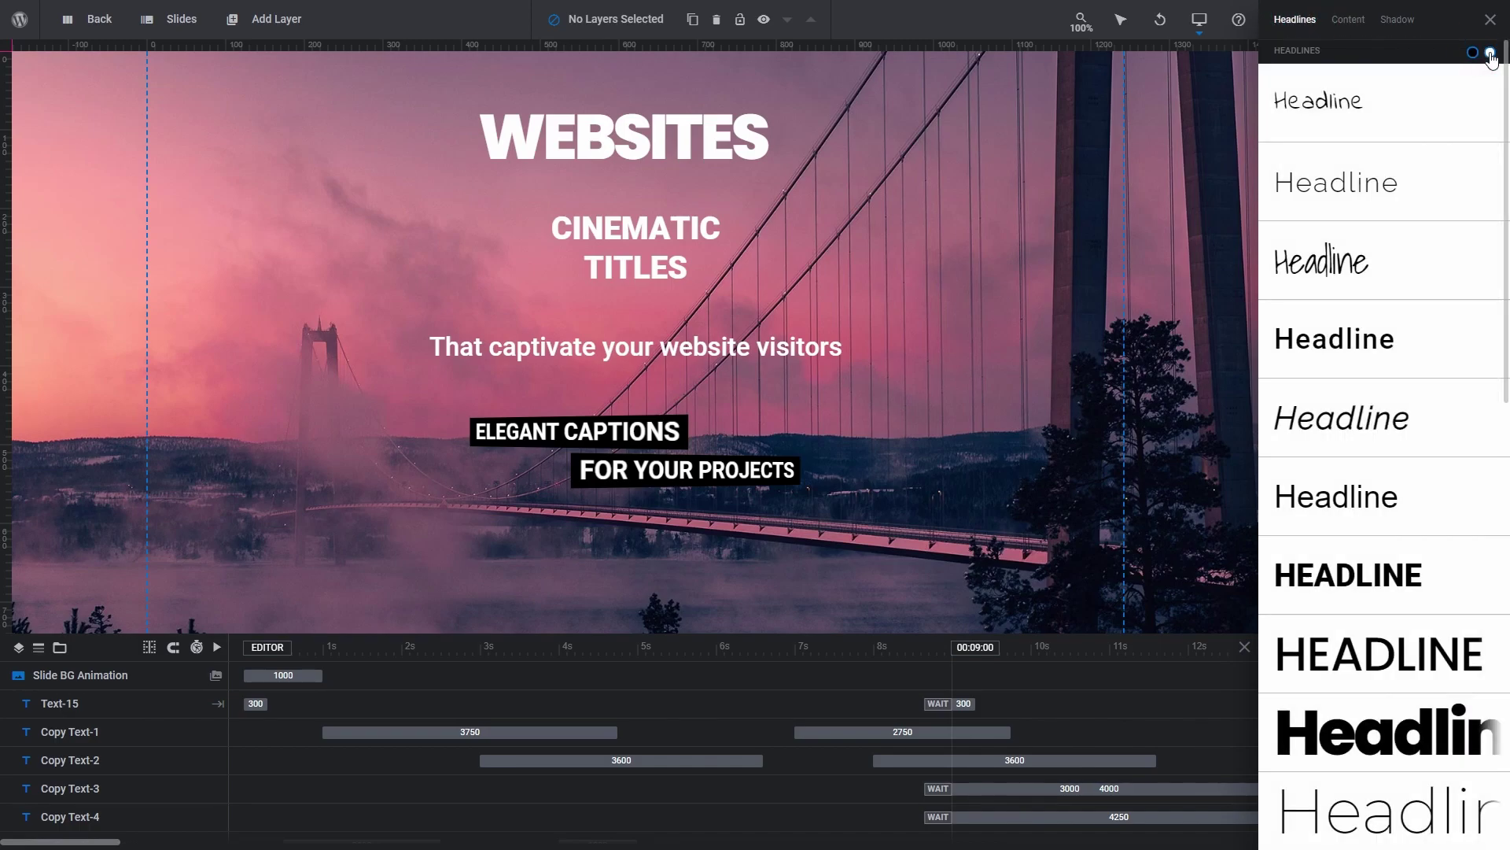
Step: Try several shadow presets on the WEBSITES heading and settle on the soft shadow
click(1489, 54)
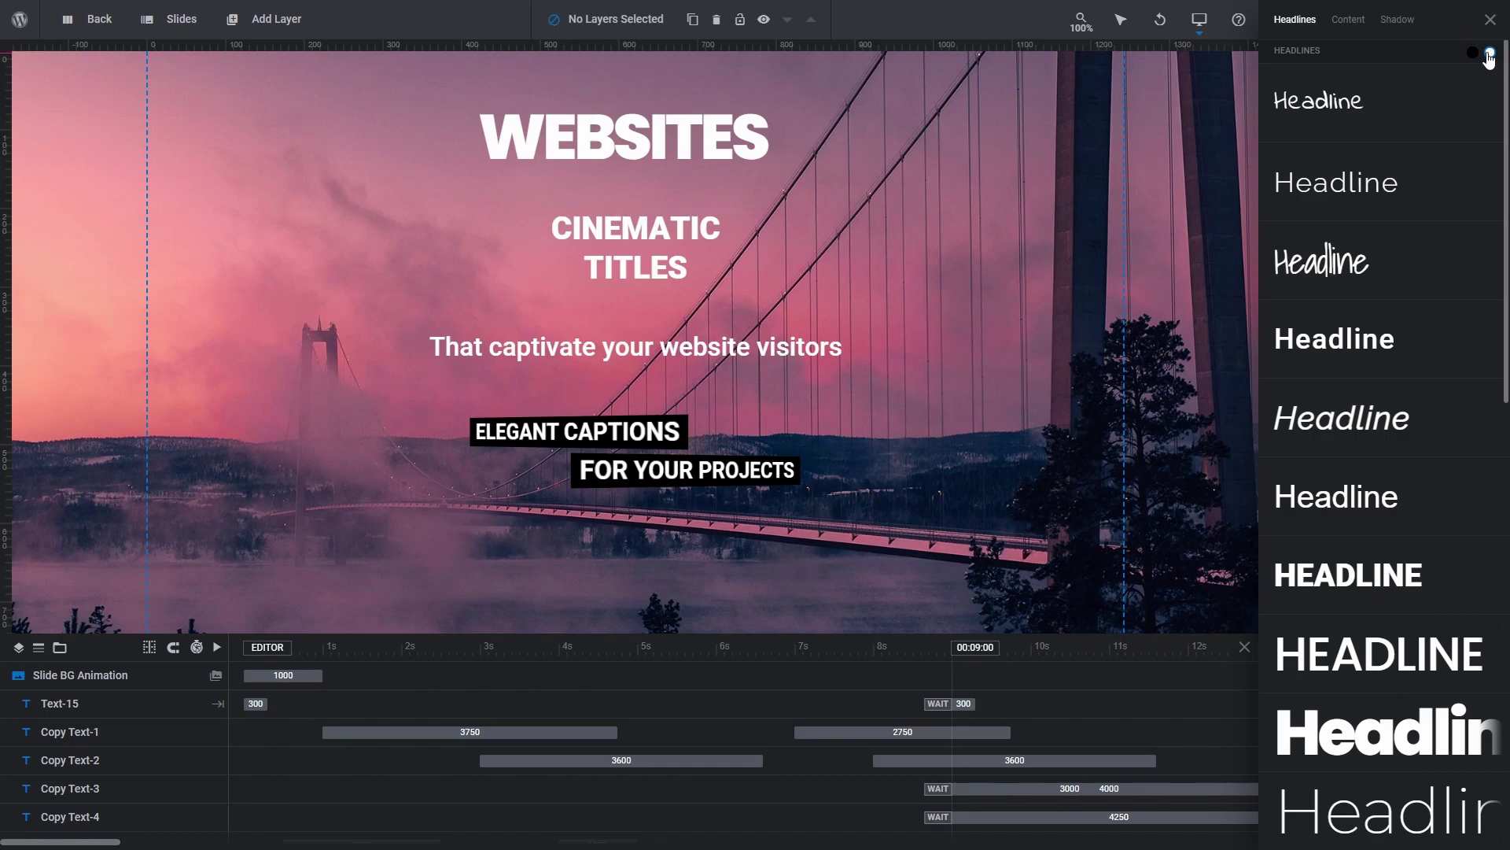
click(1399, 21)
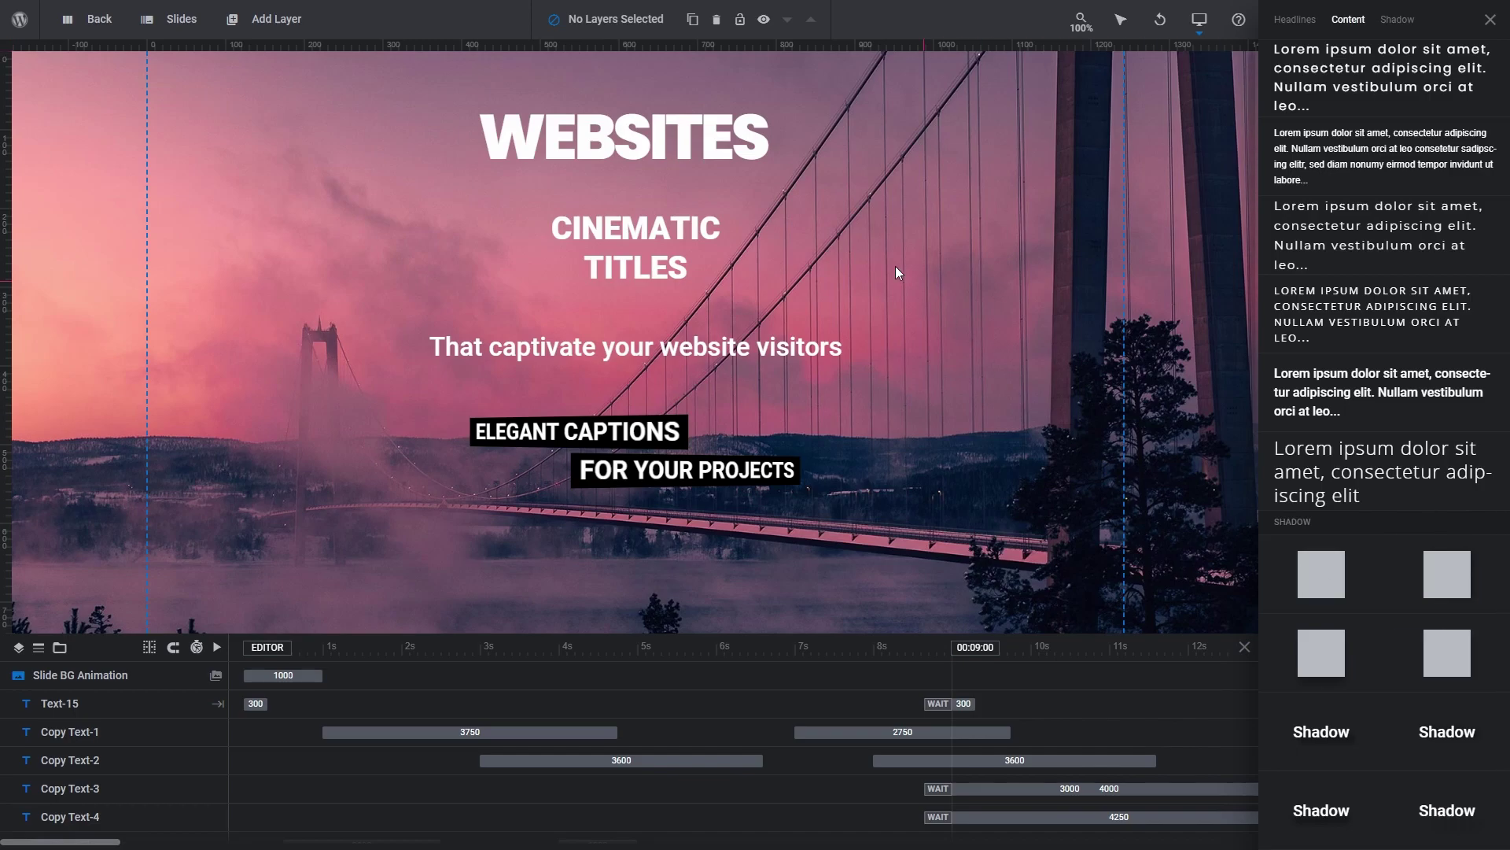
click(677, 127)
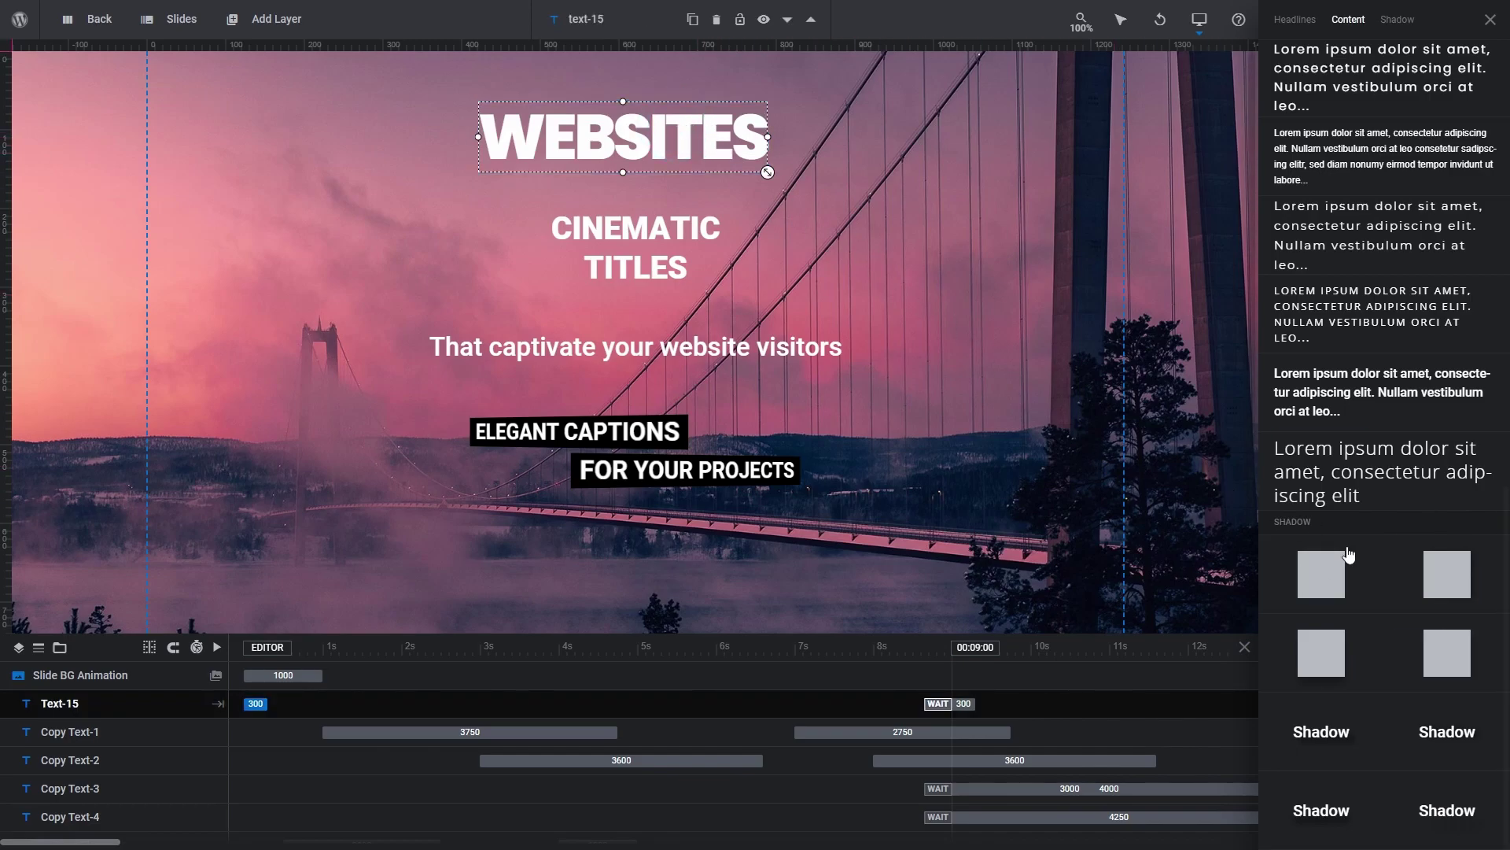
click(1445, 593)
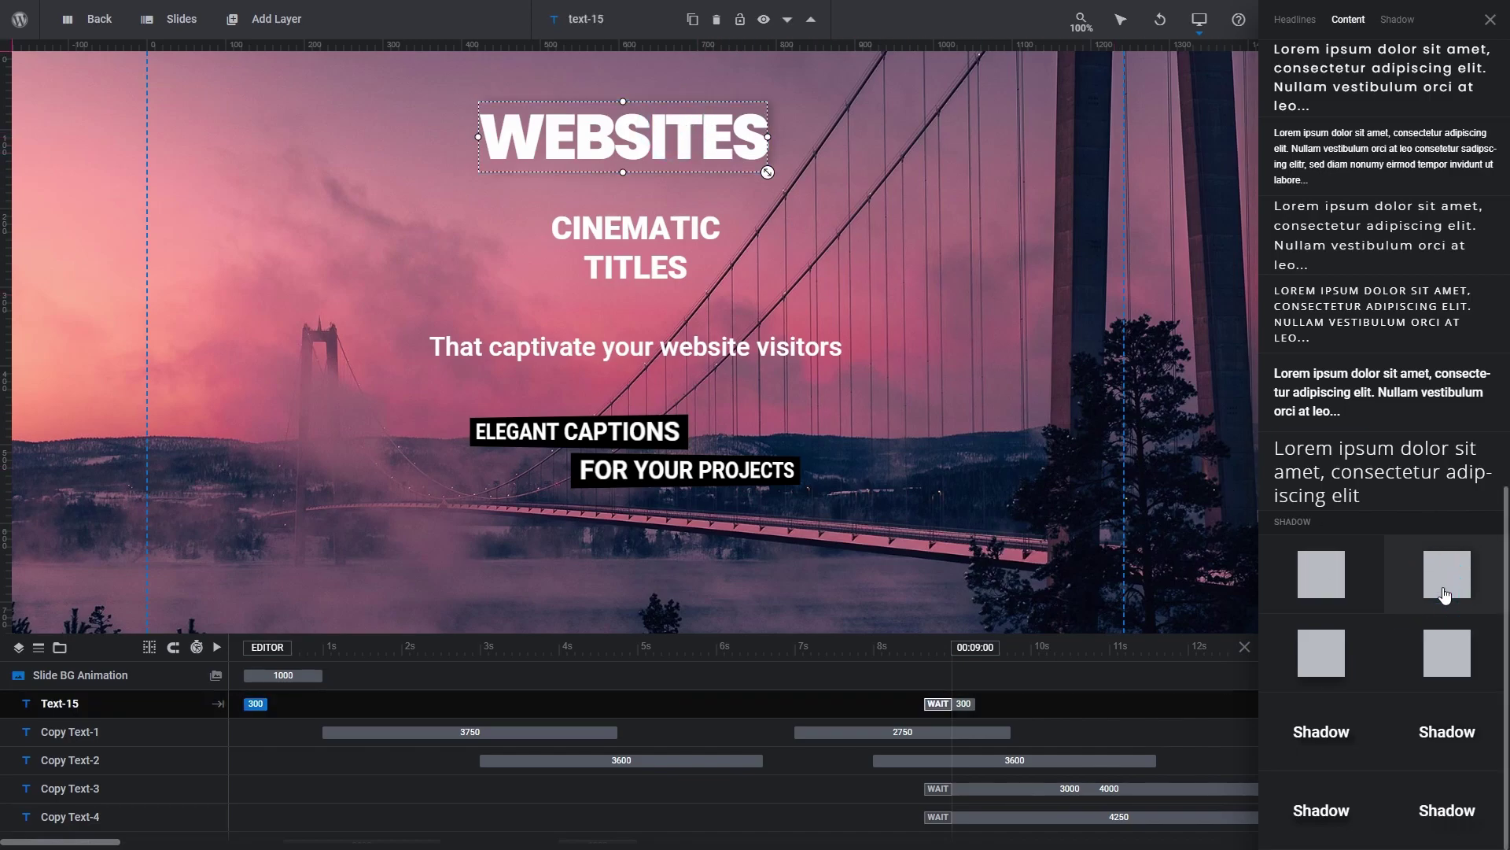
click(1333, 653)
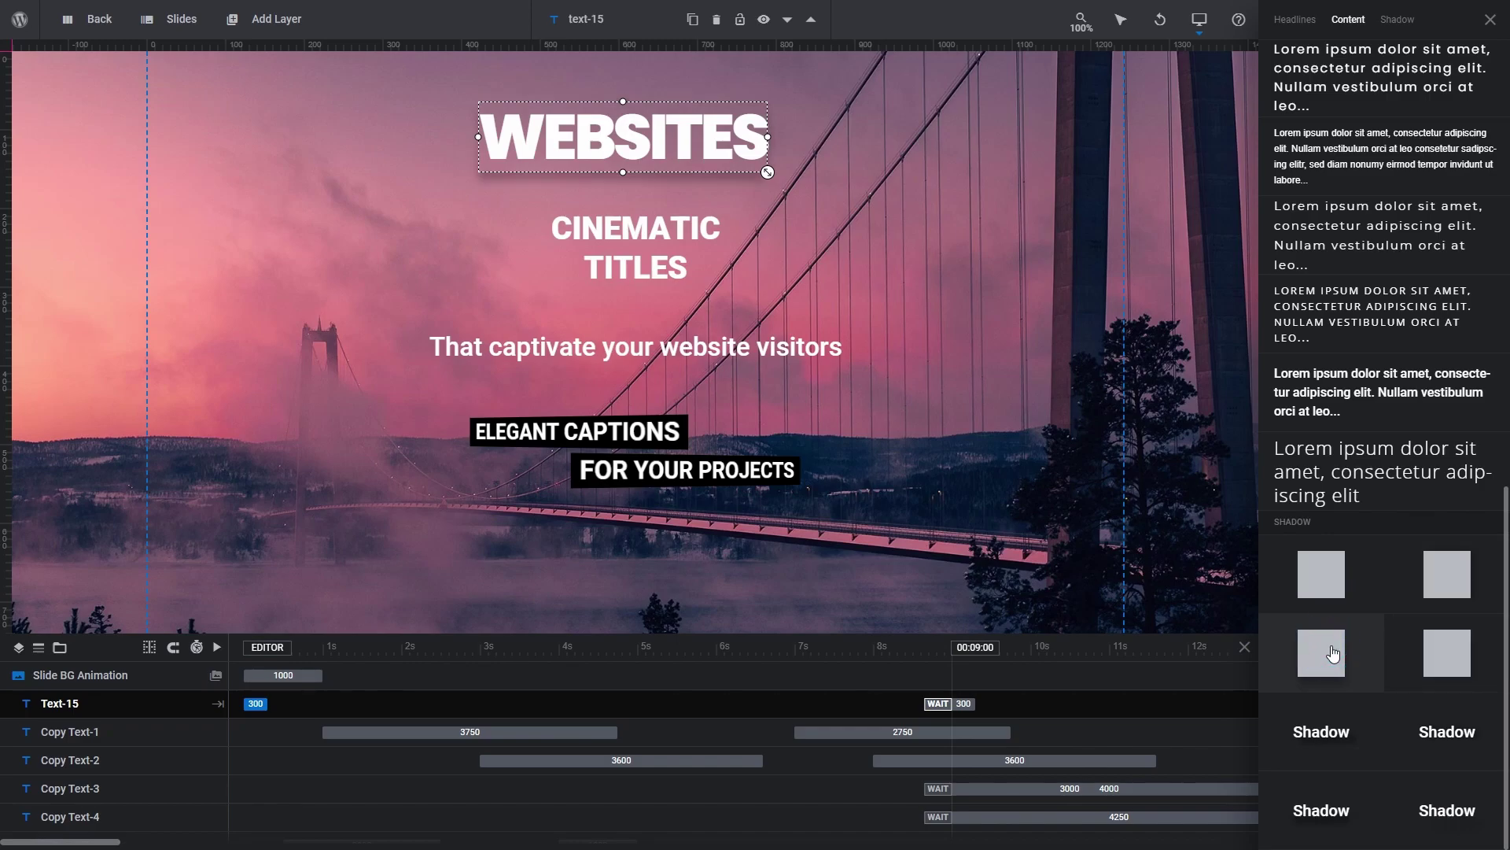
click(1444, 654)
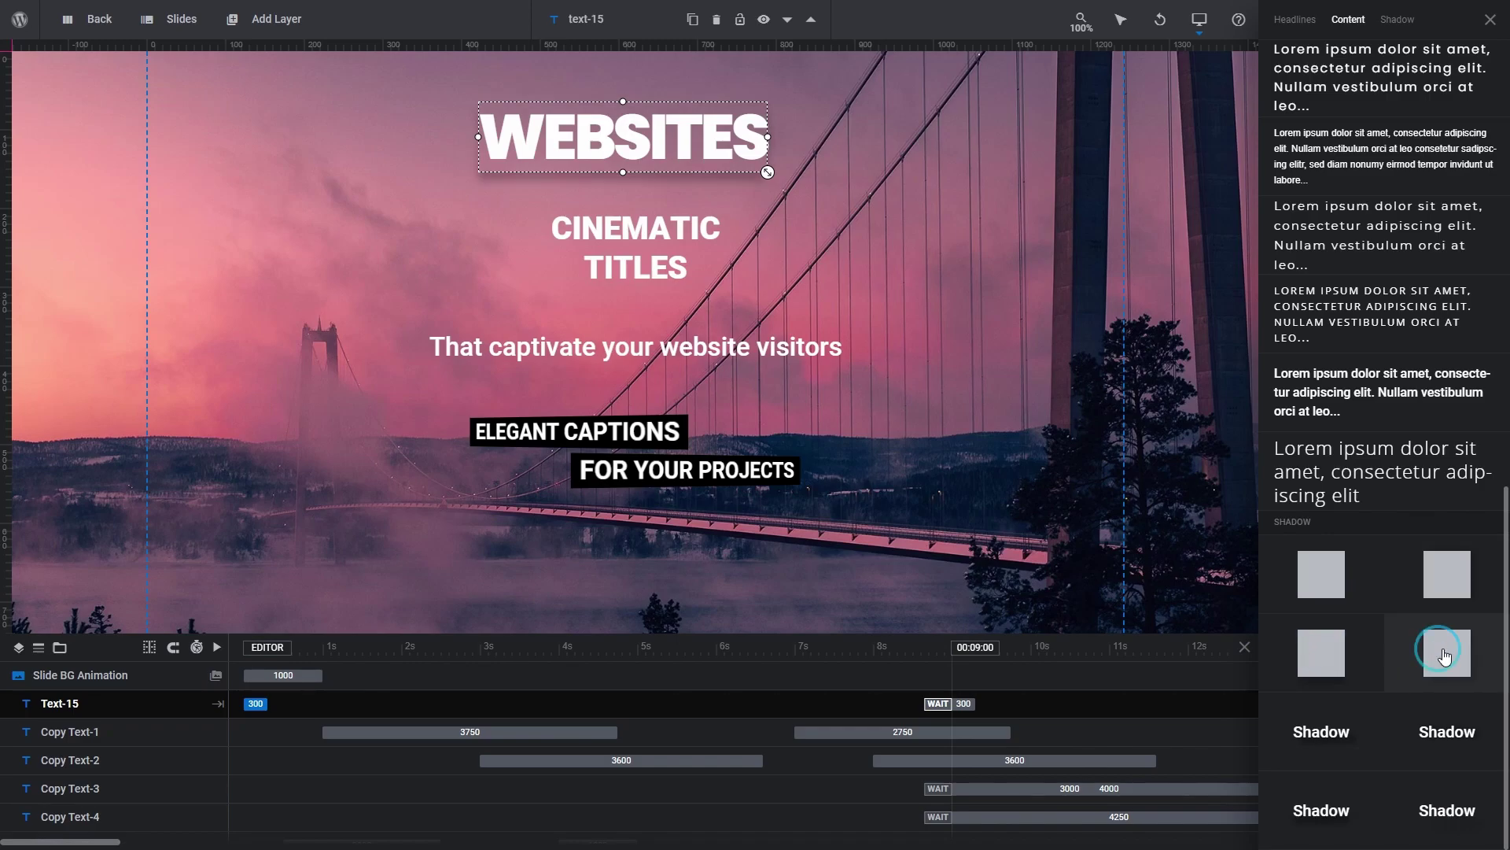
click(1316, 580)
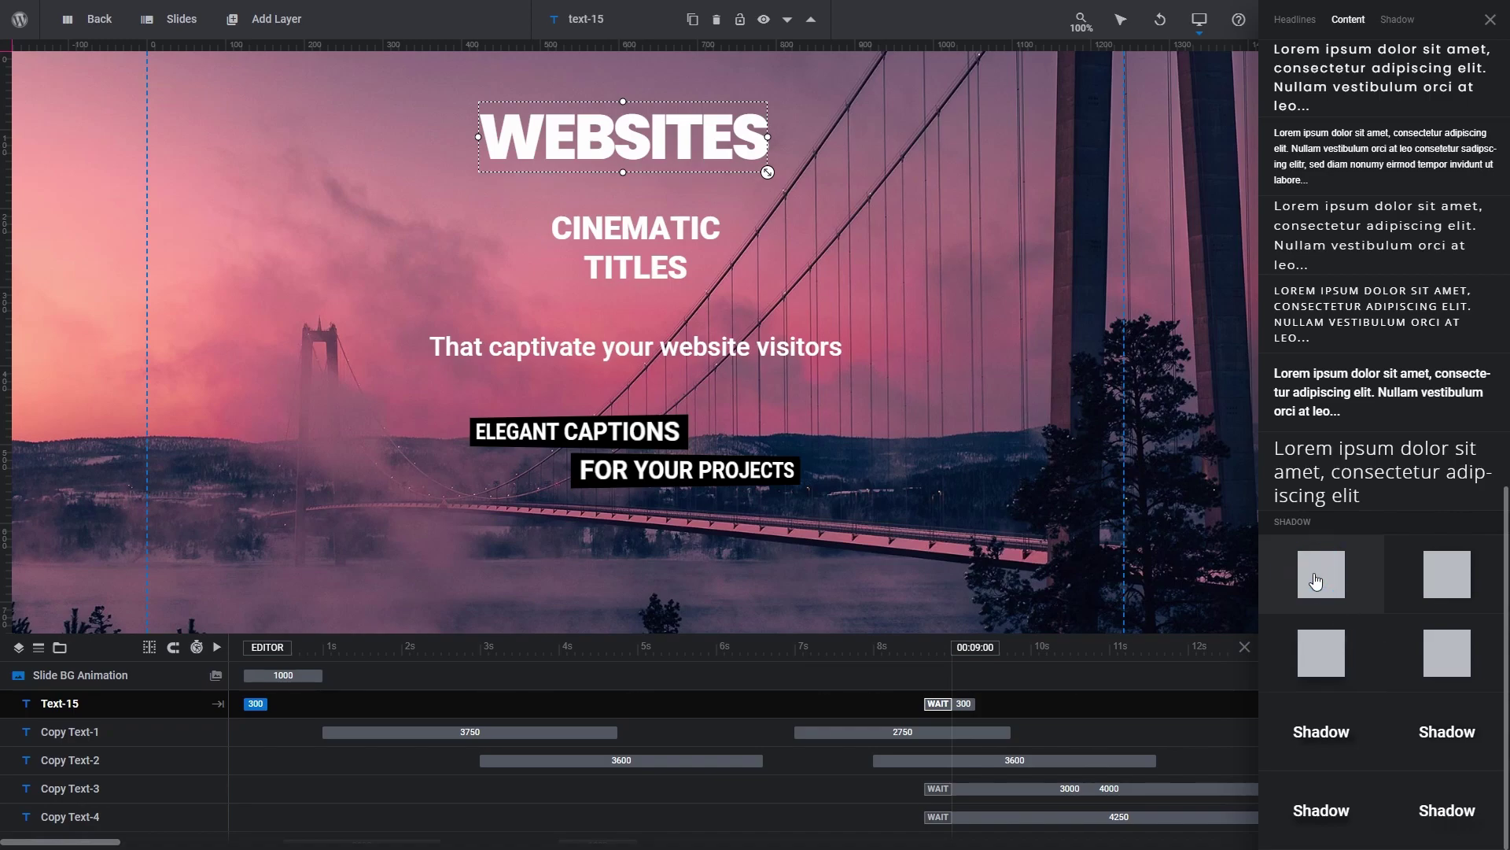
click(1321, 660)
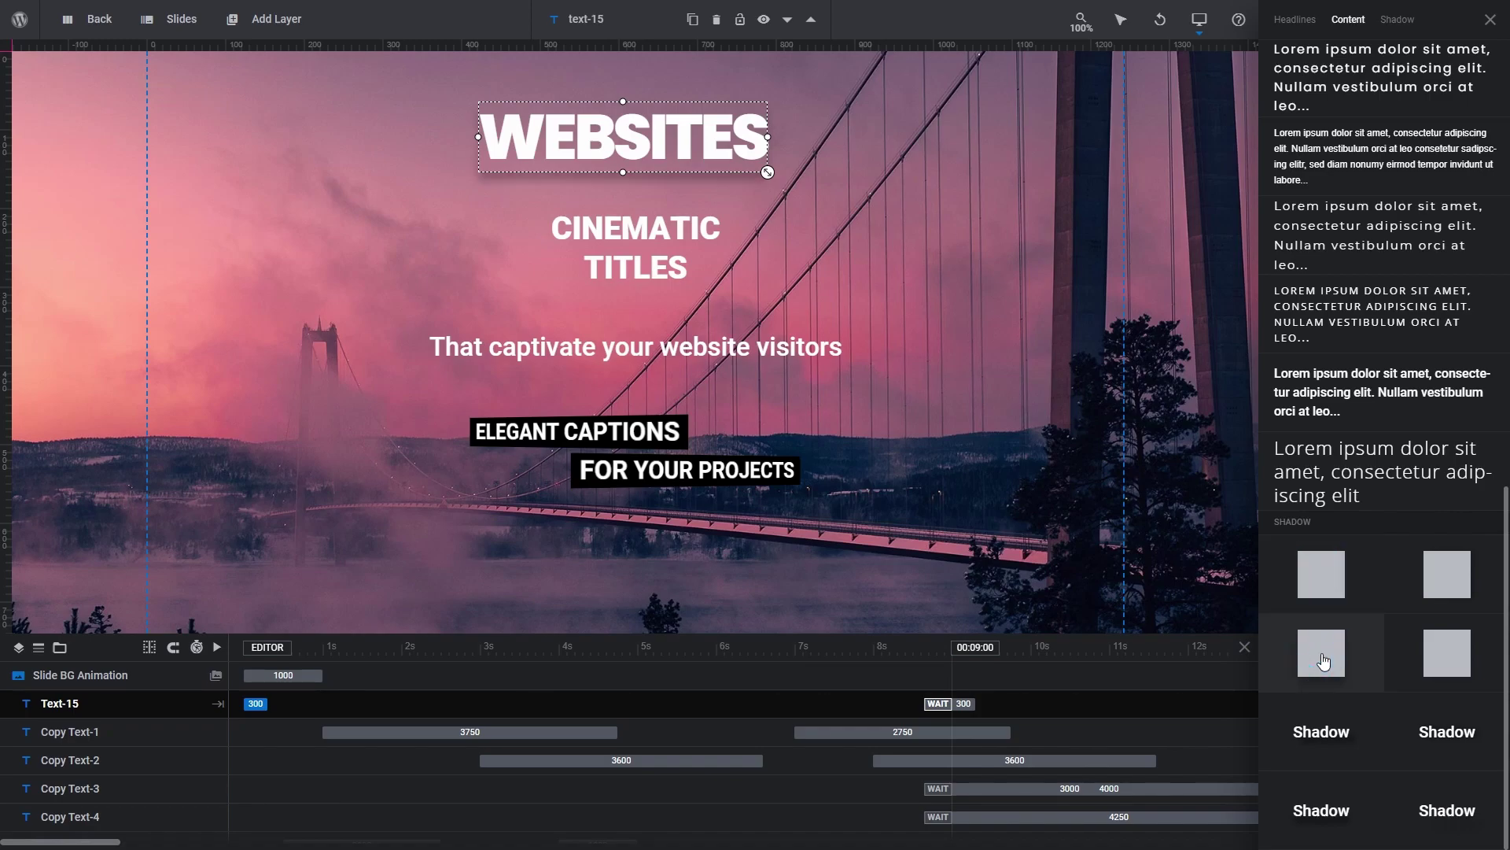
click(1046, 525)
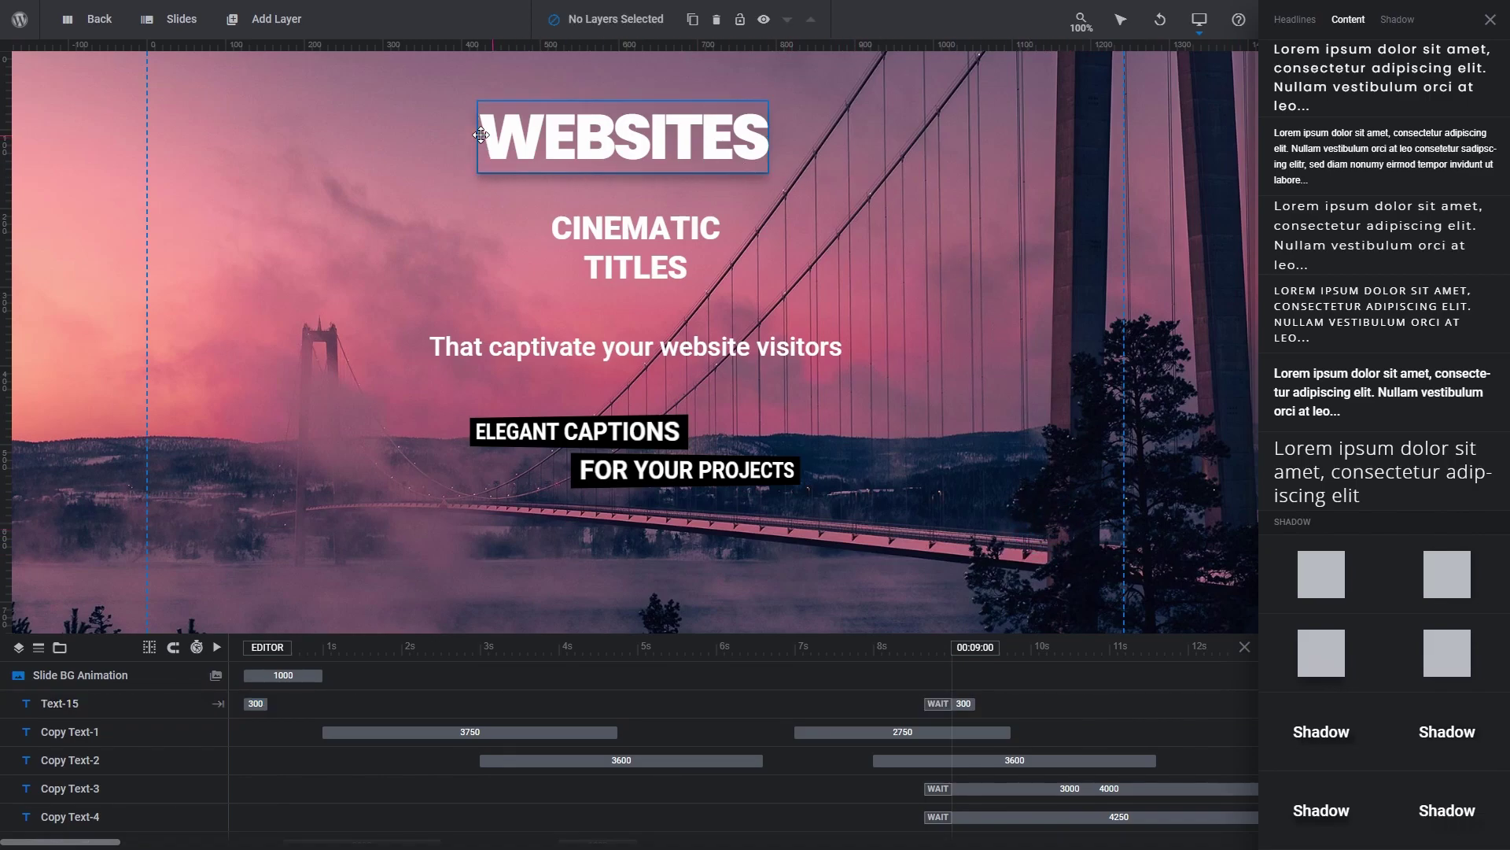
Step: Give the WEBSITES heading 7px top and bottom padding
click(1489, 30)
click(730, 156)
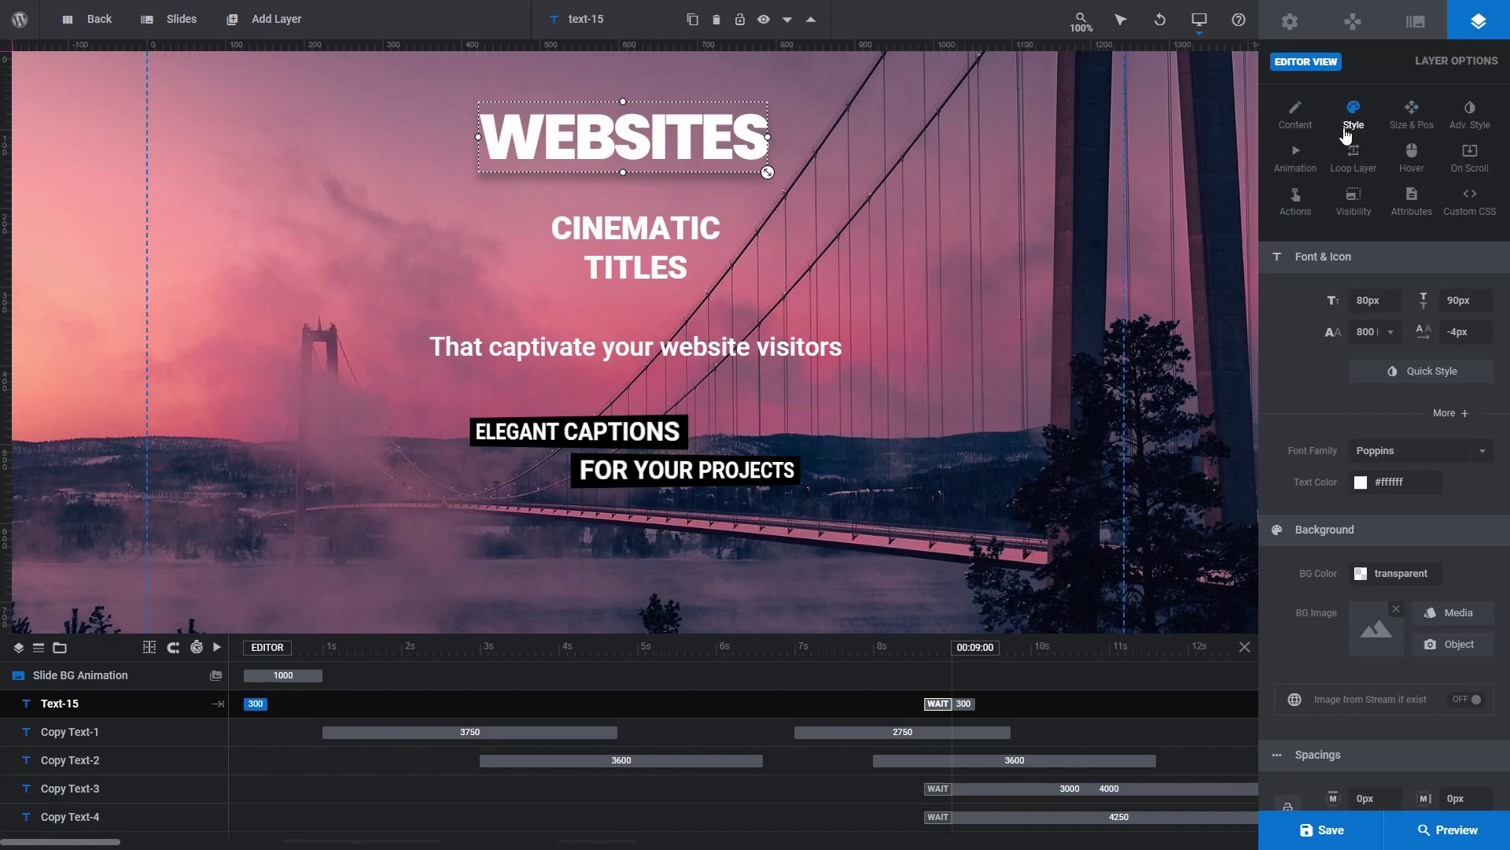
scroll(1348, 221, down, 4)
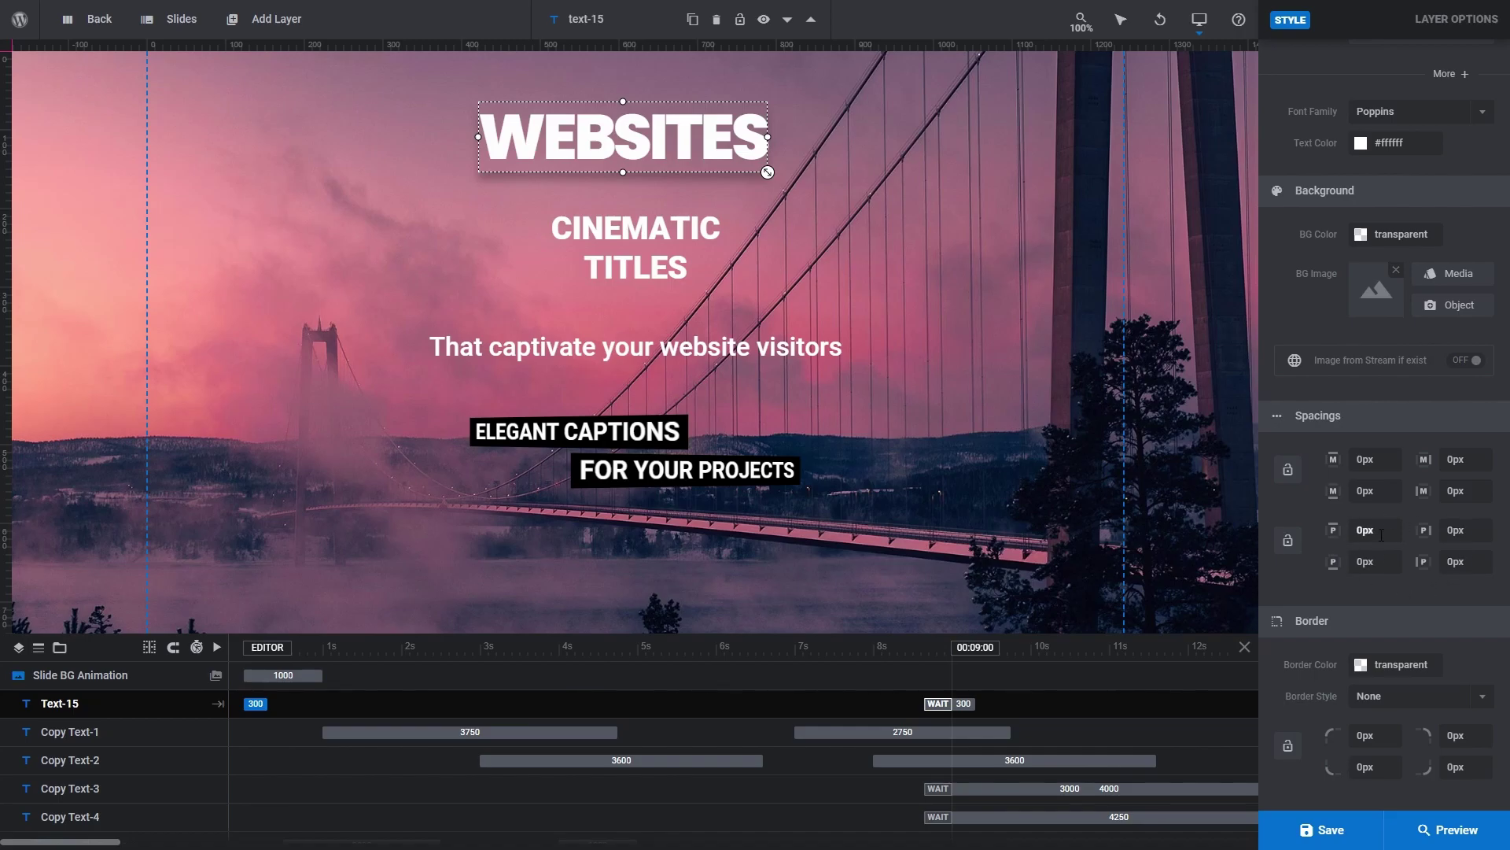
click(1381, 535)
text(7)
key(Tab)
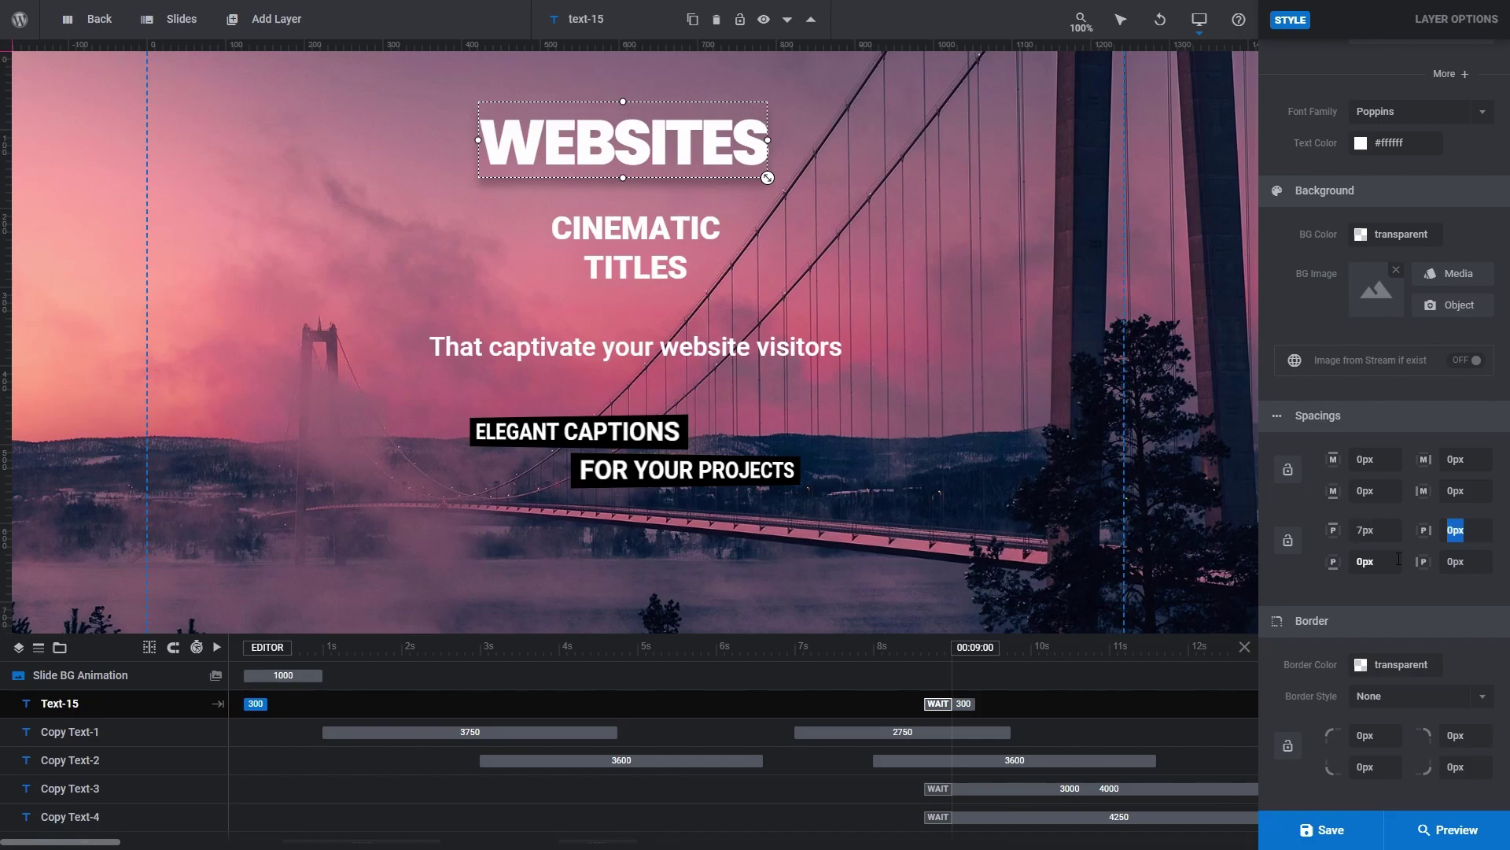
click(1389, 557)
text(7)
key(Tab)
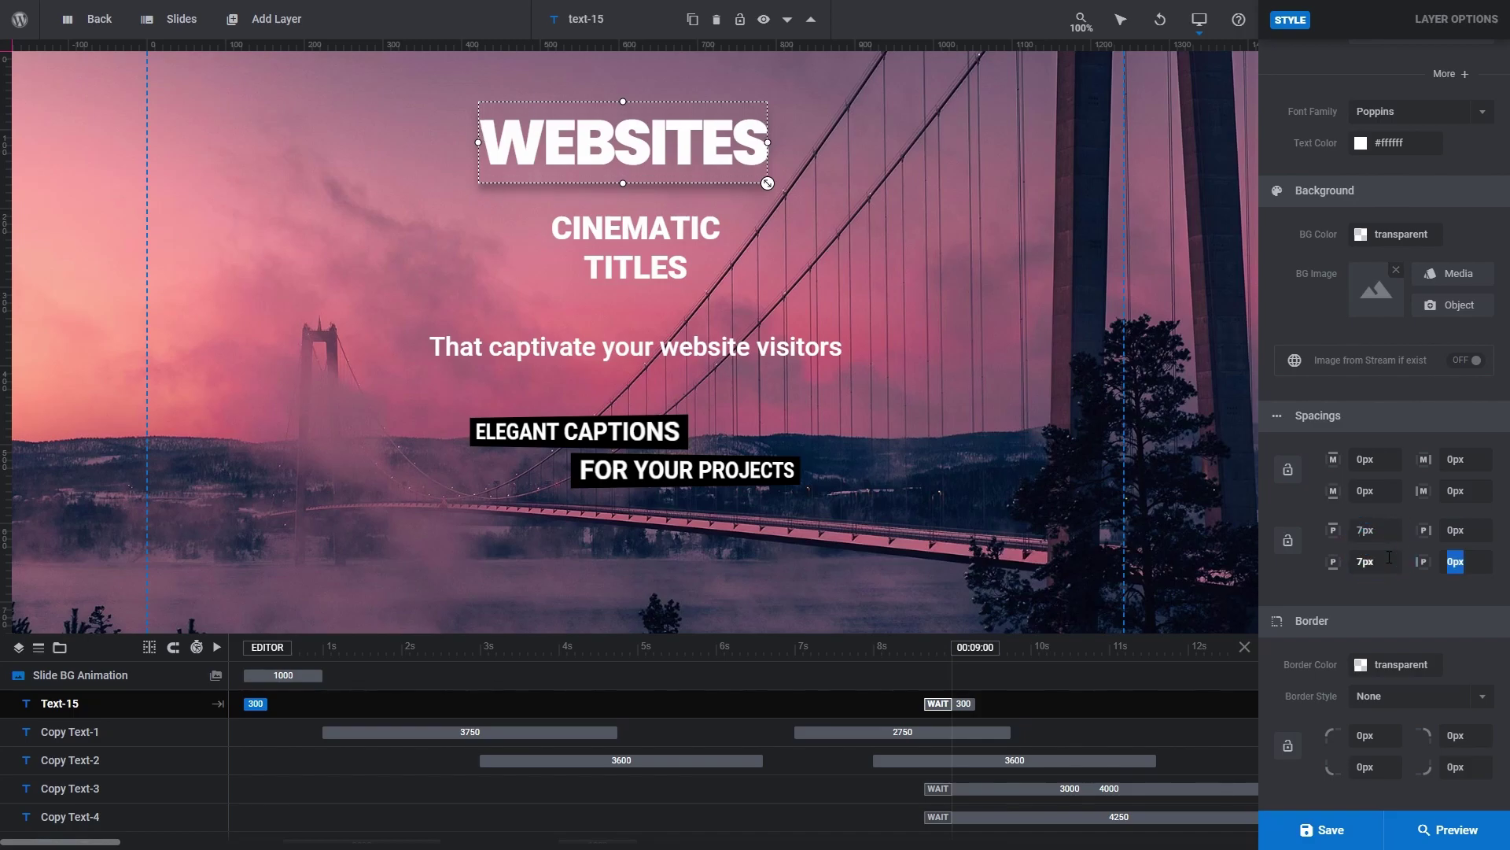
Step: Set the heading's left and right padding to 25px
click(1456, 529)
text(25)
key(Tab)
click(1480, 556)
text(2)
key(Tab)
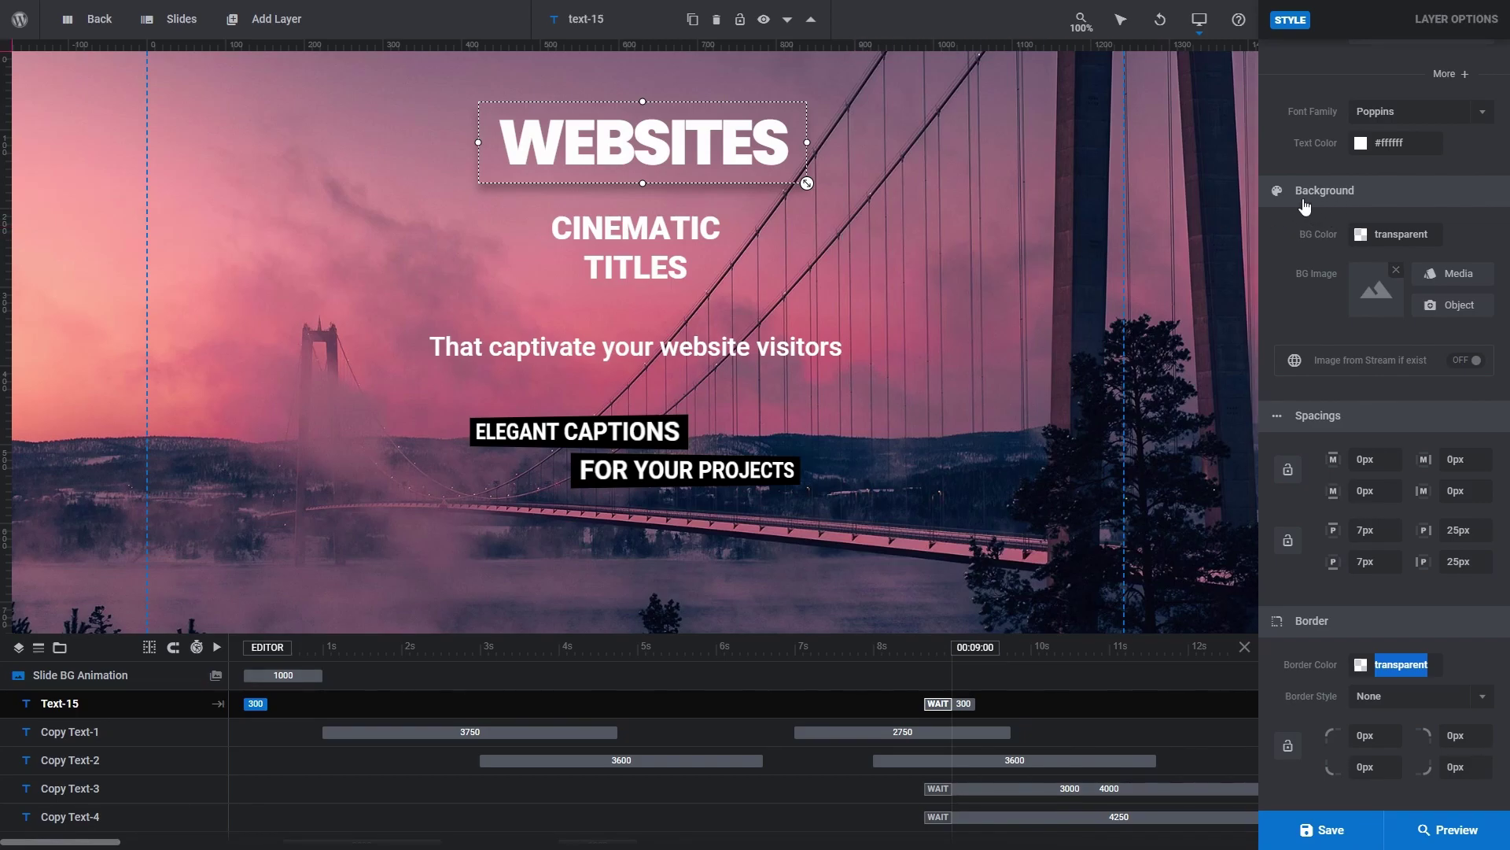
Step: Change the WEBSITES heading's BG colour from transparent to dark navy #111a30
click(1361, 237)
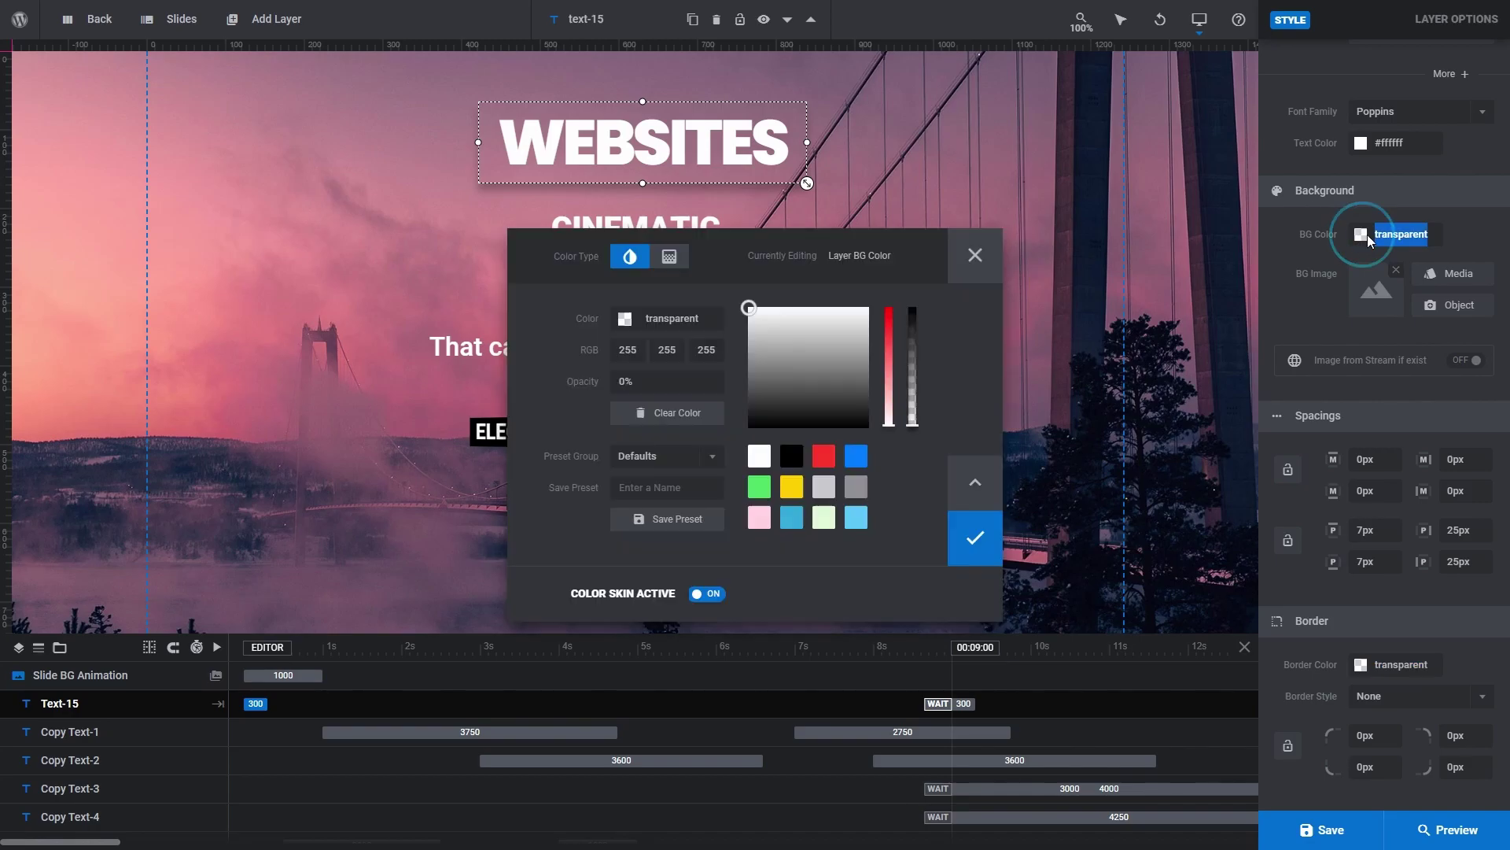
drag(709, 320, 616, 326)
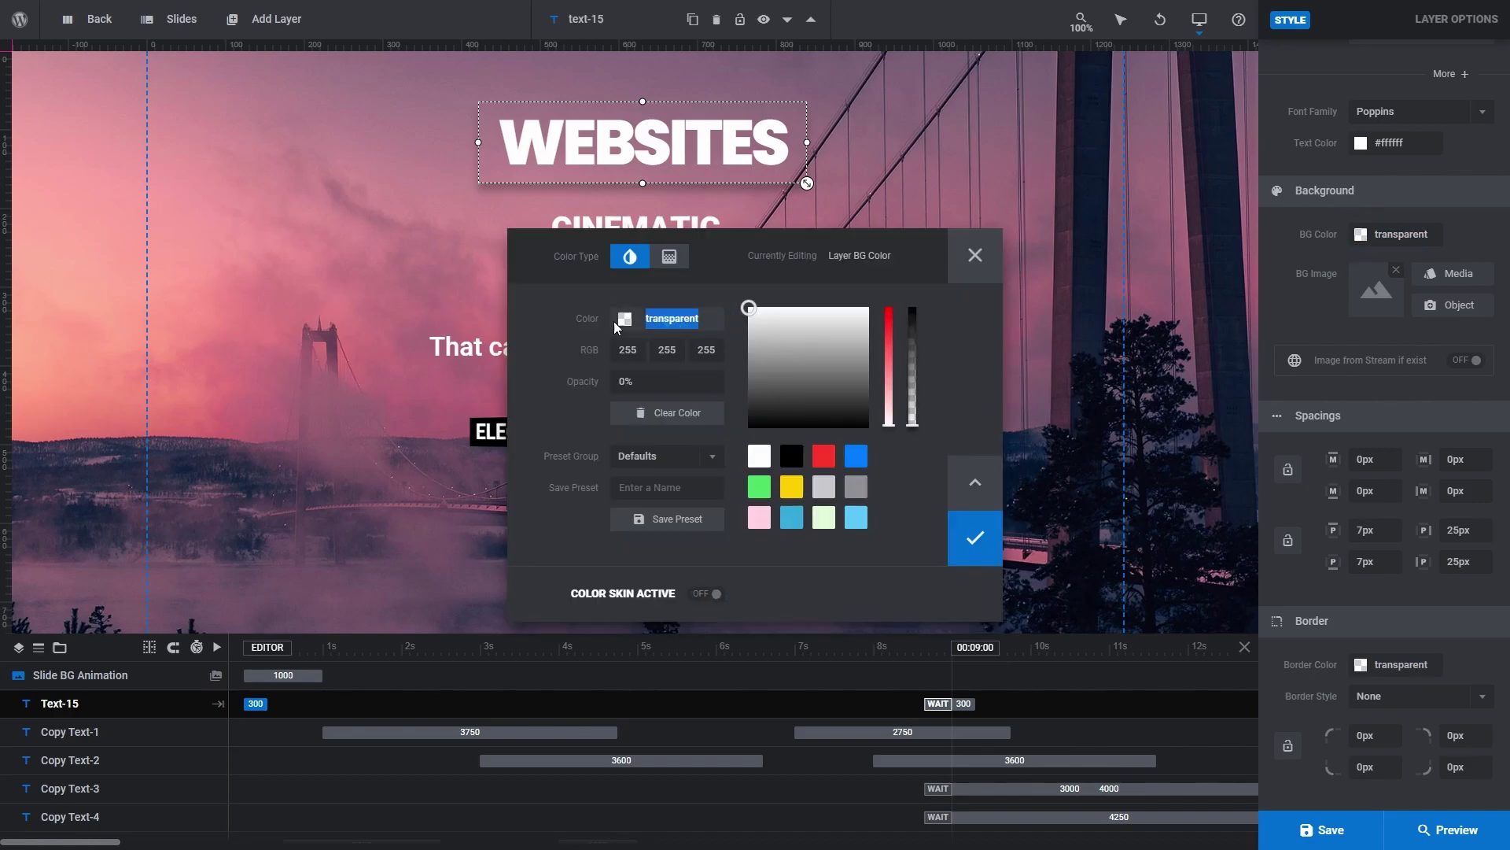
text(#111a30)
key(Tab)
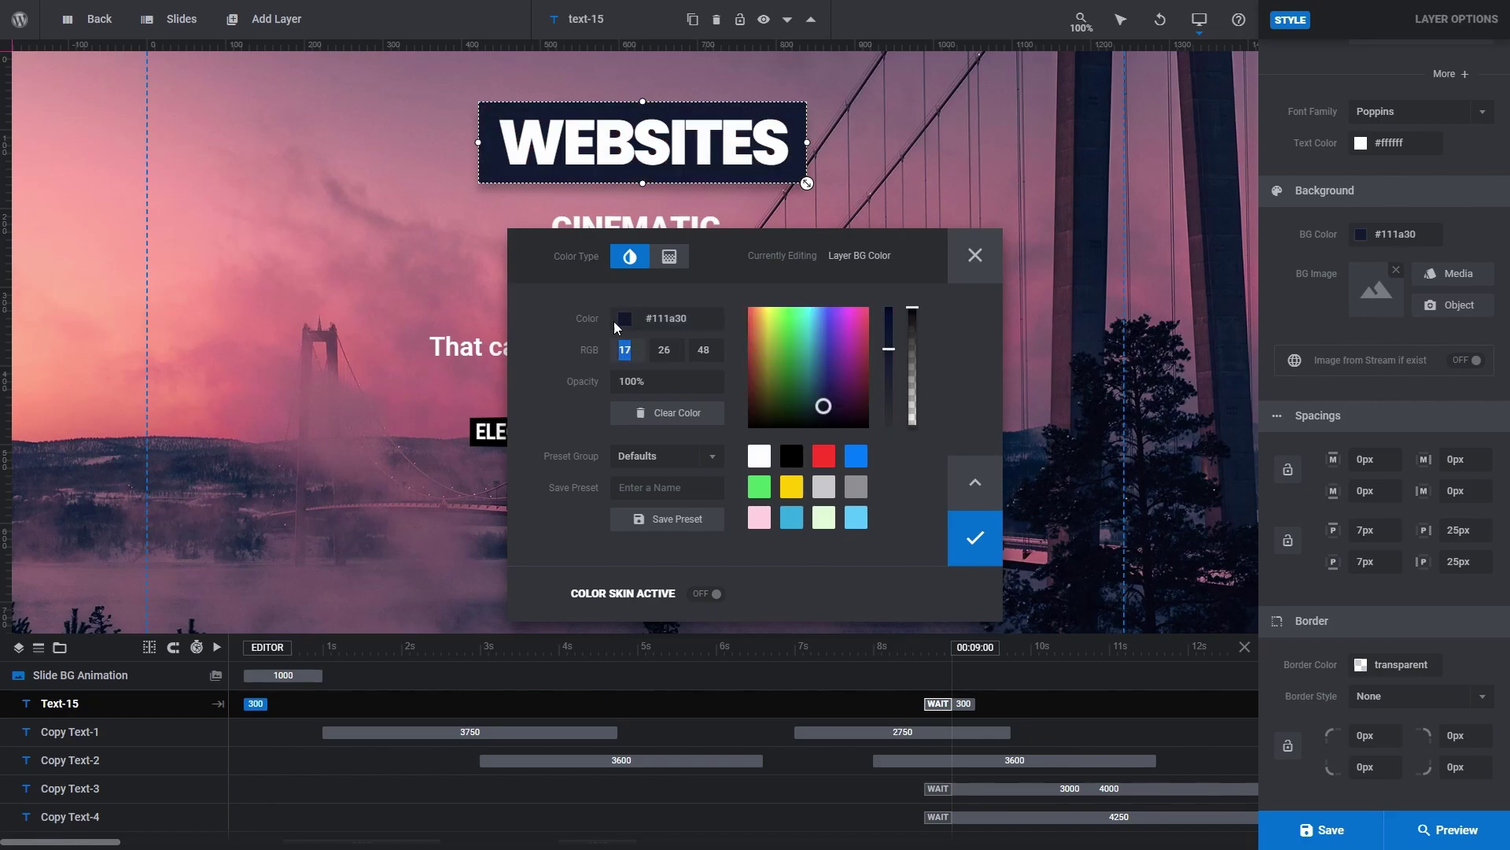
click(972, 535)
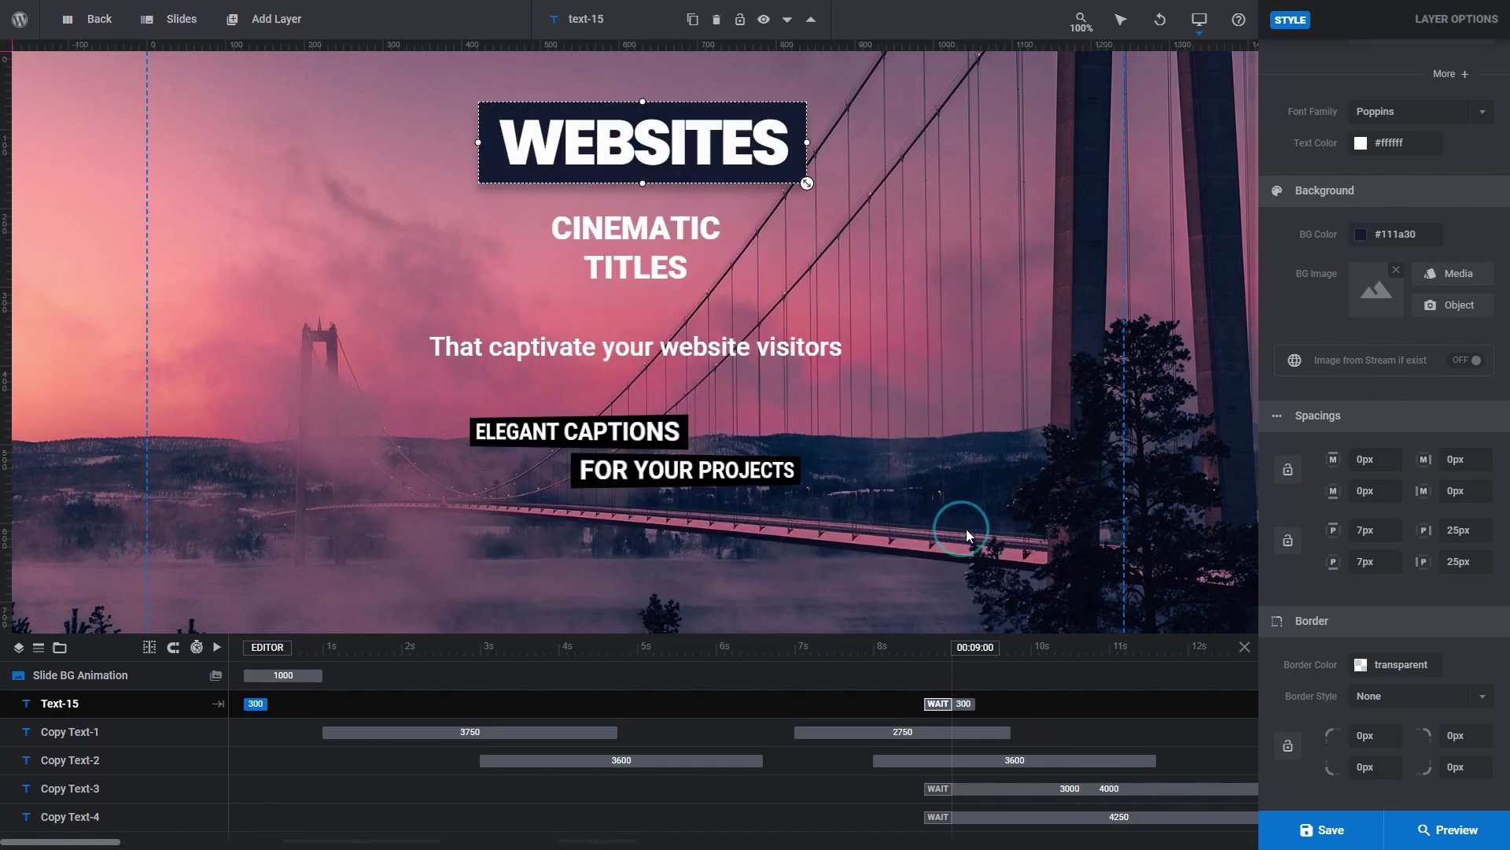
click(848, 210)
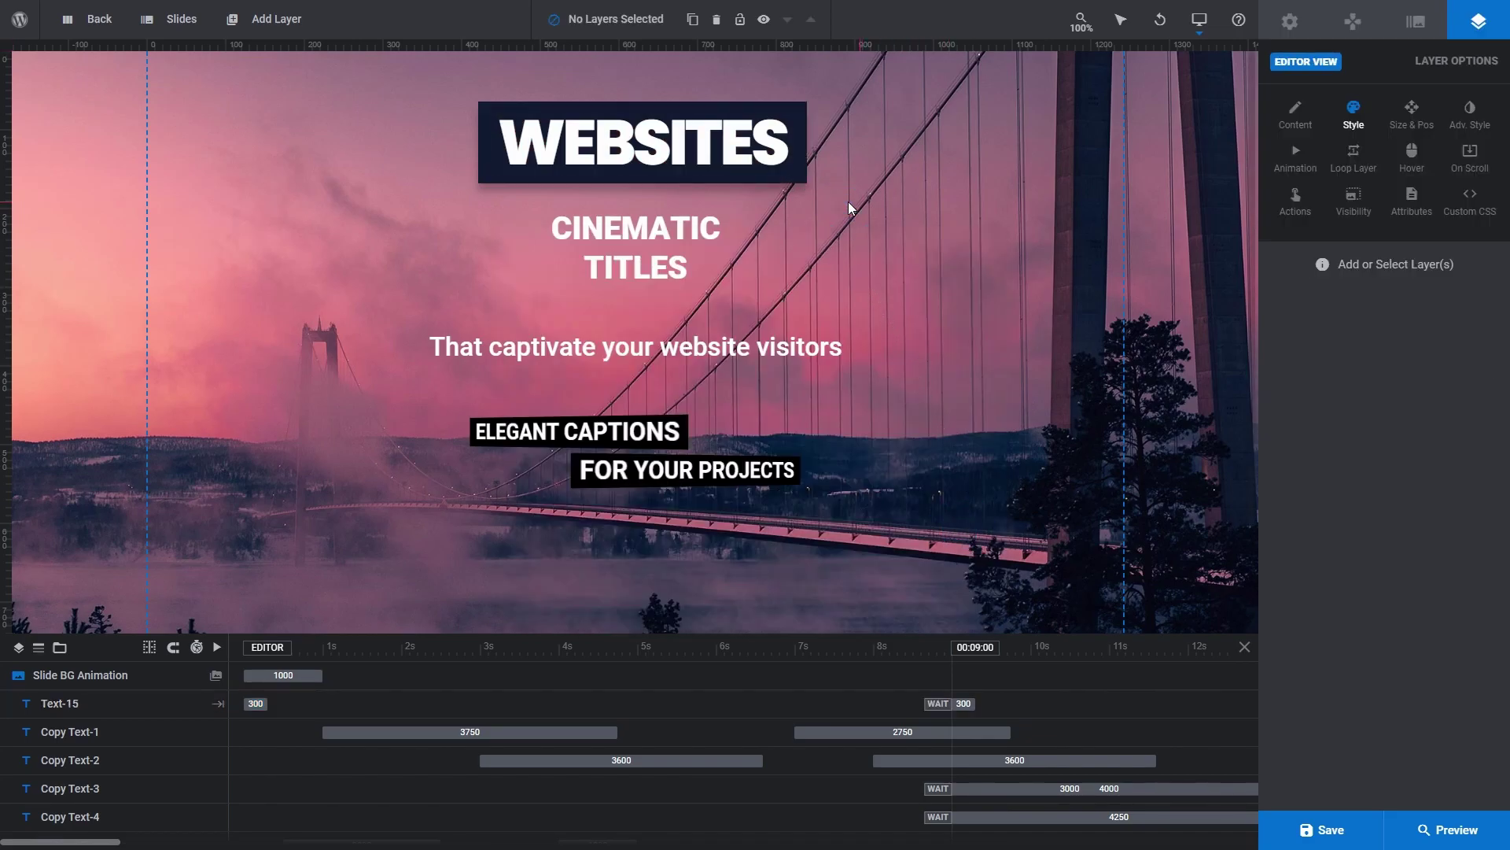
Step: Try several Quick Style shadow presets on CINEMATIC TITLES and keep one
click(661, 236)
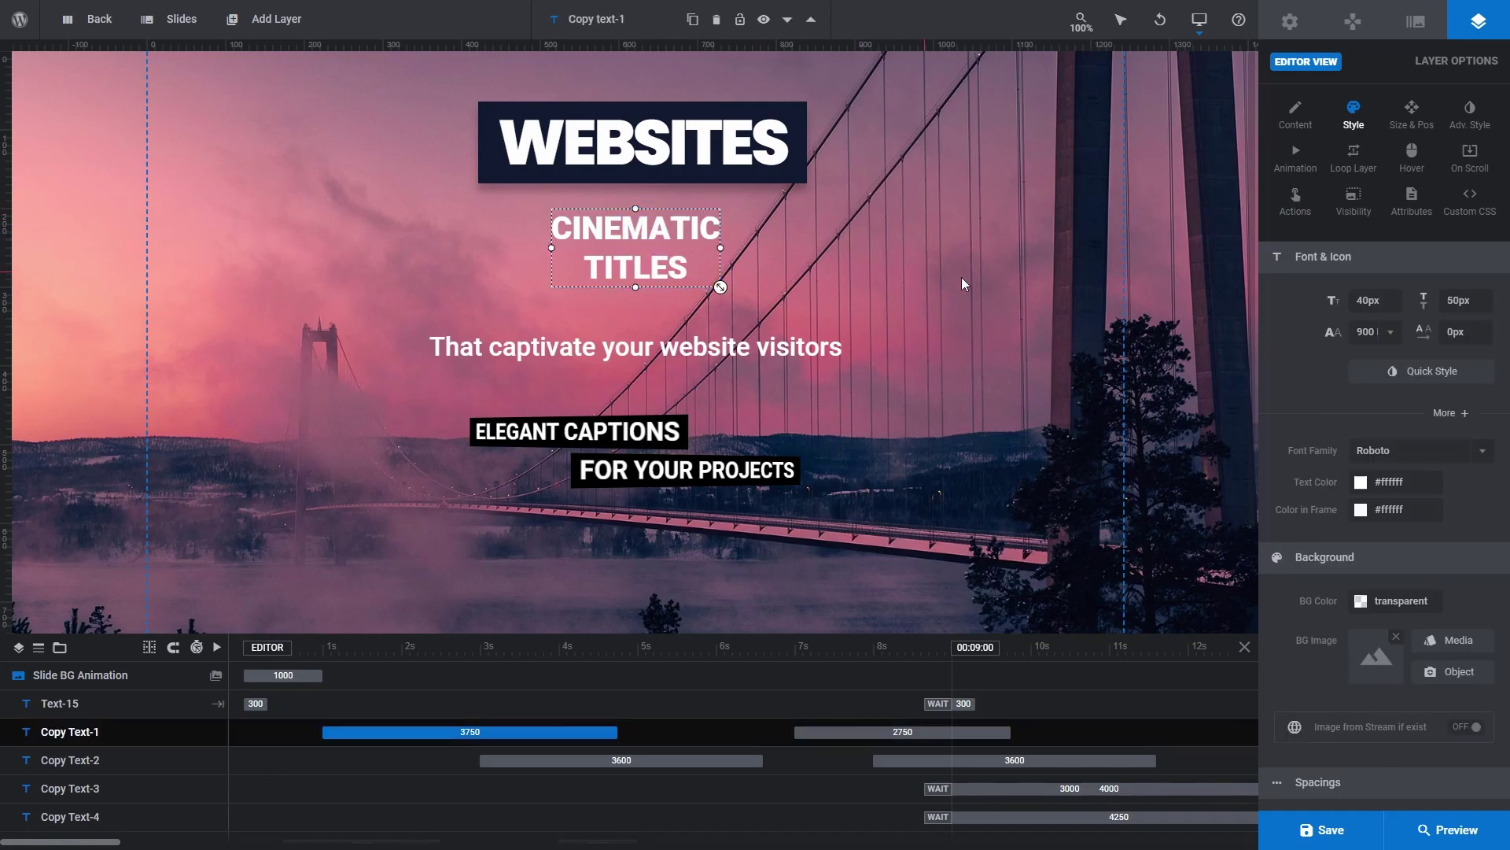
click(1416, 371)
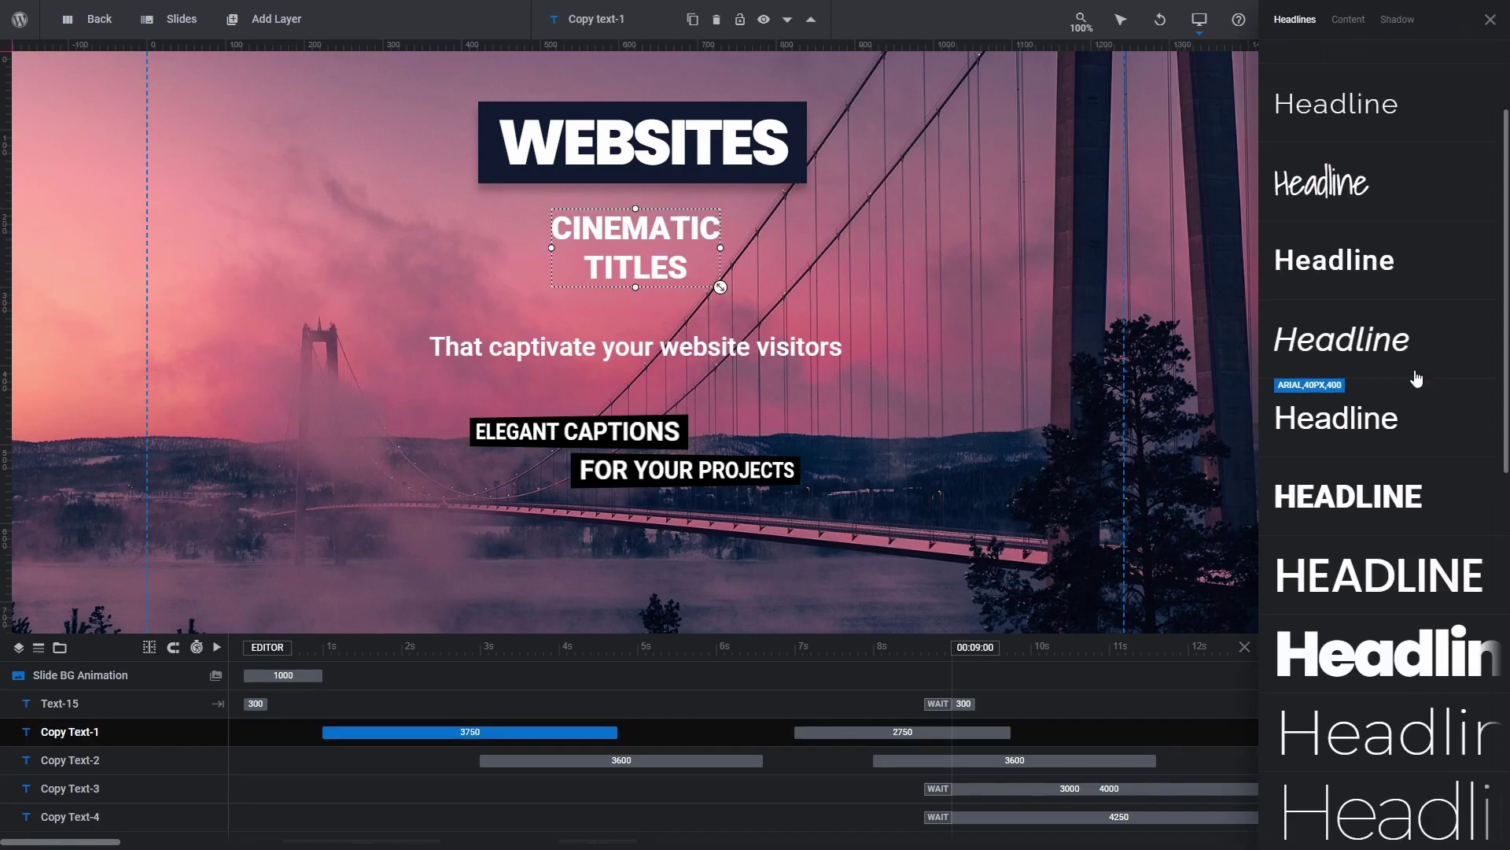
scroll(1416, 379, up, 1)
click(1400, 19)
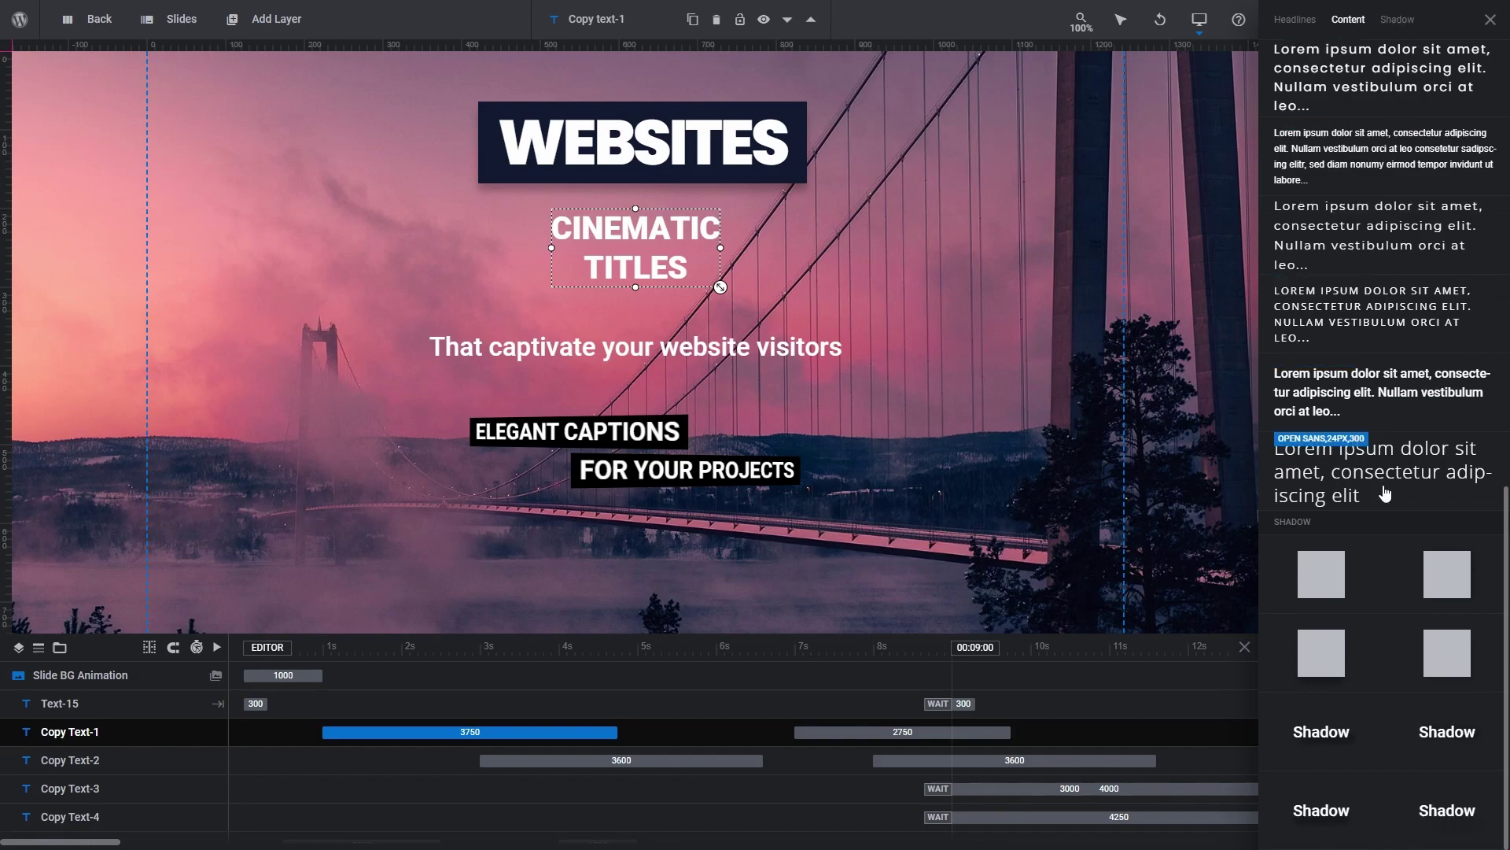
click(1373, 733)
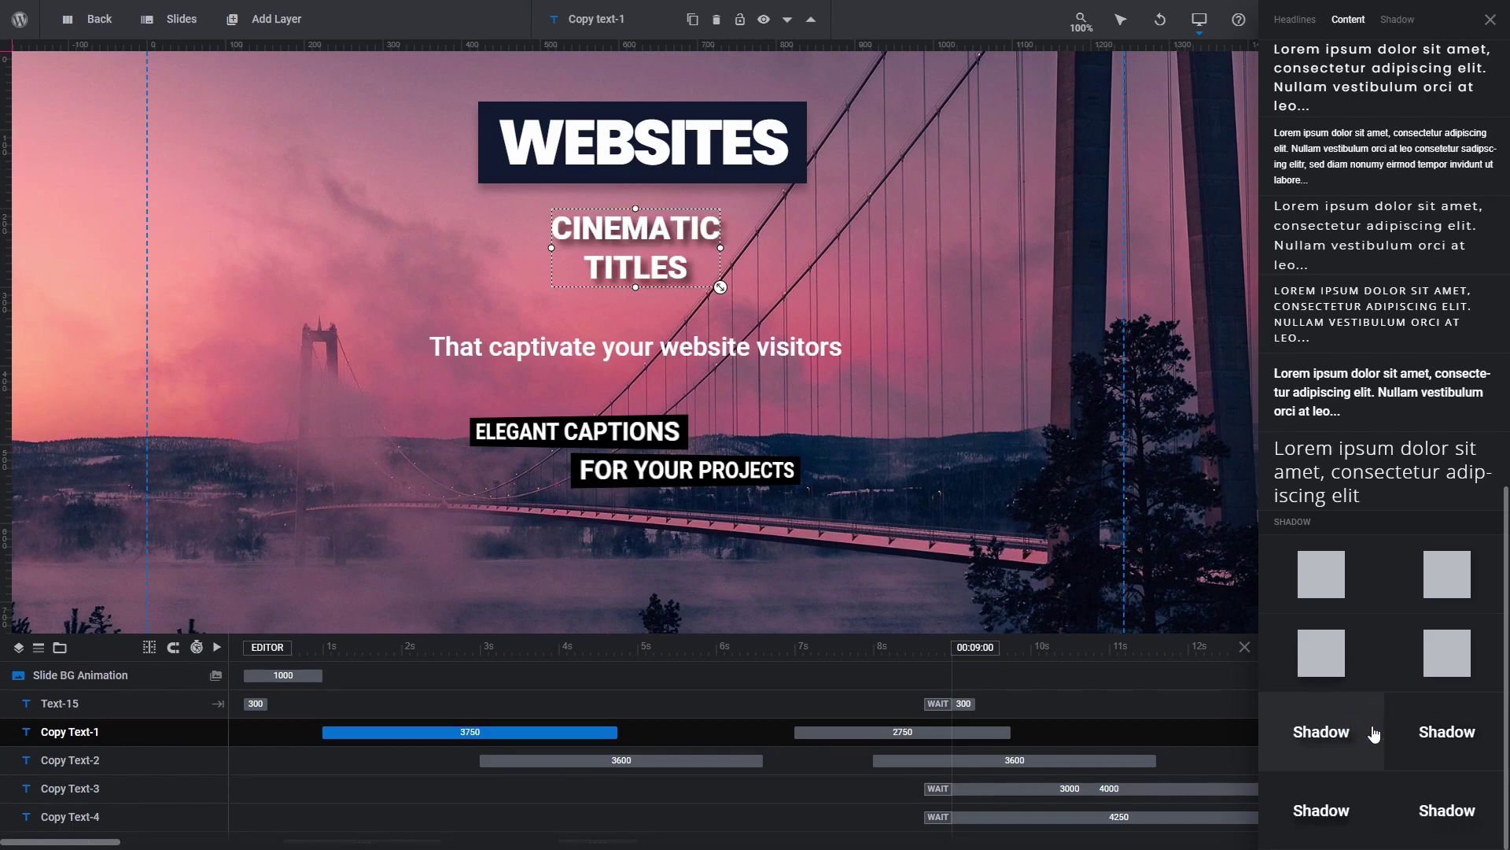
click(1408, 728)
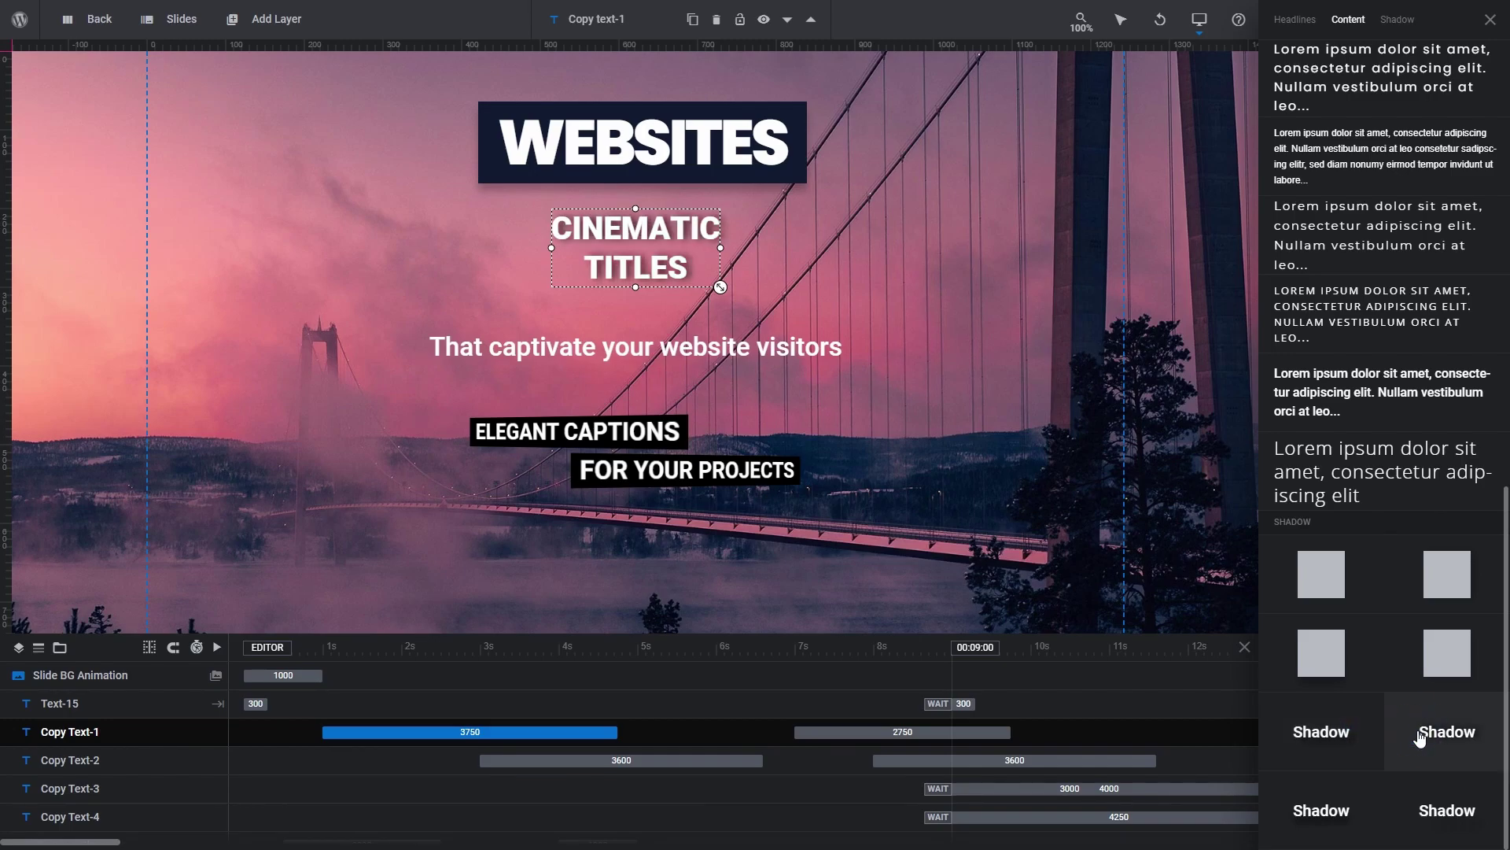
click(1347, 818)
click(1426, 819)
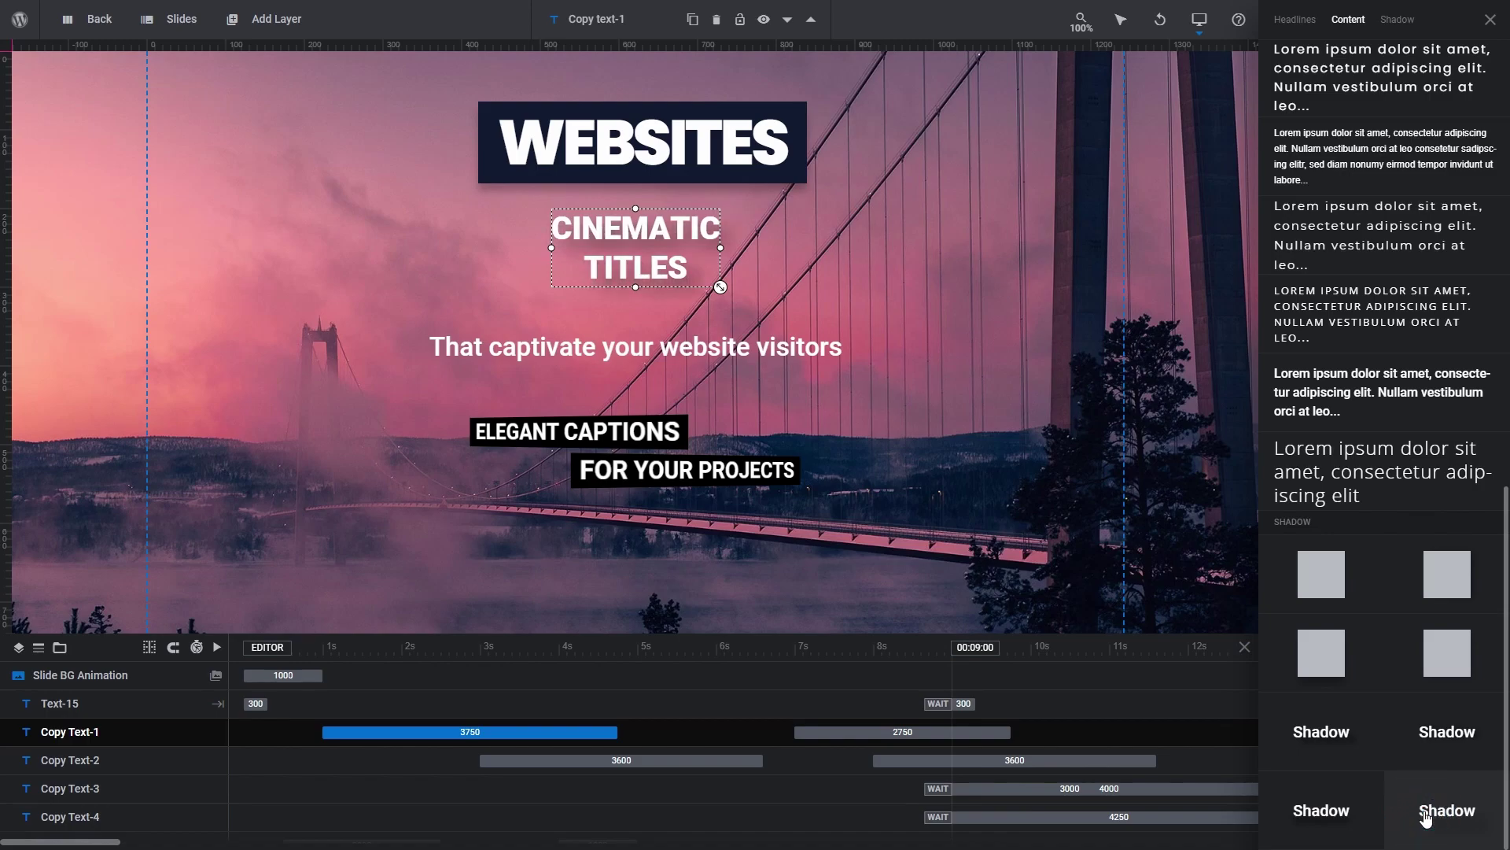
click(1337, 810)
click(1304, 743)
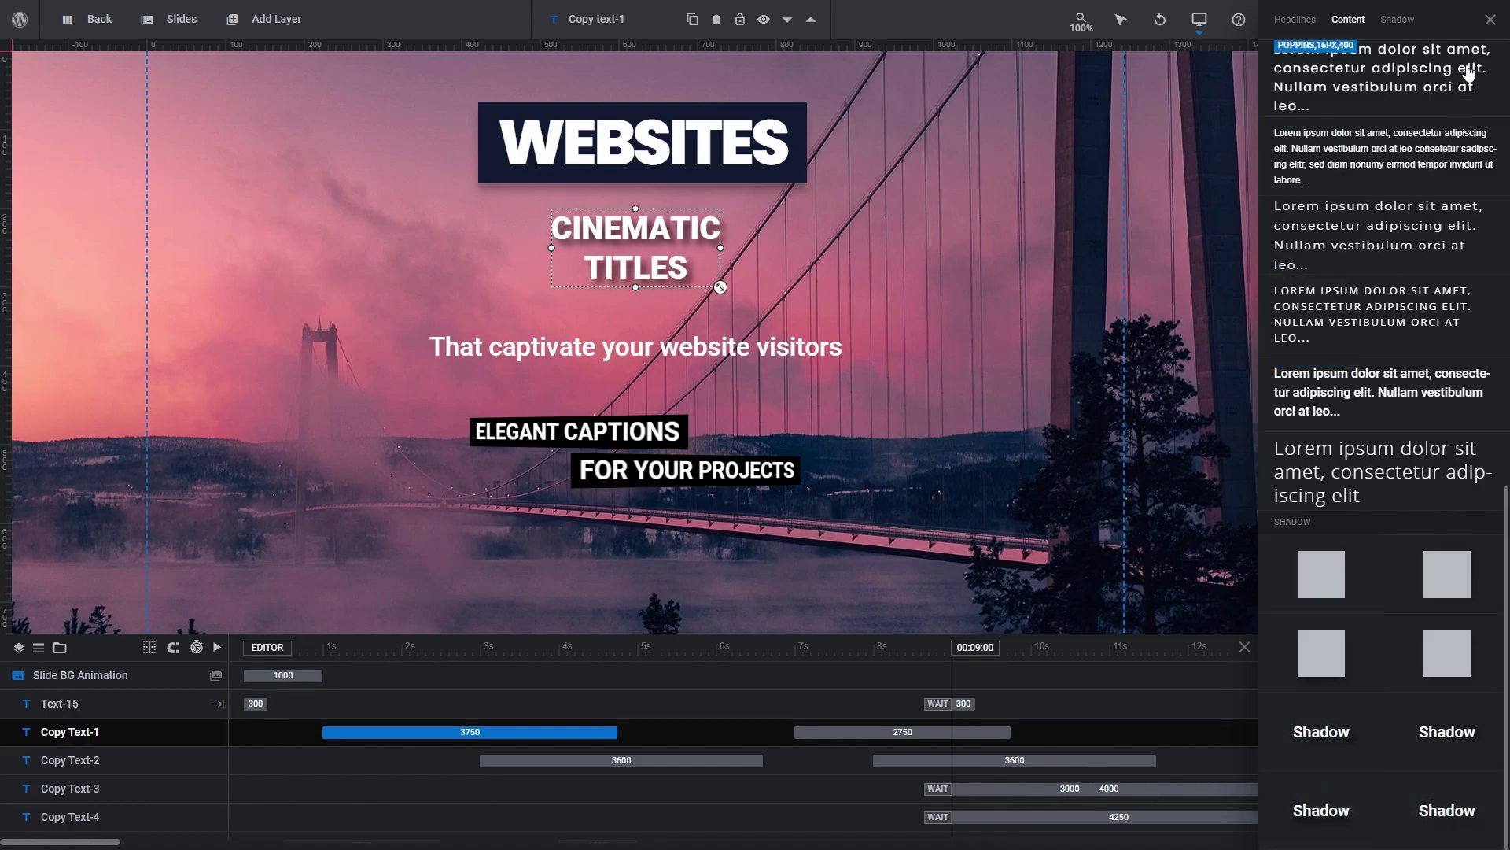
click(1490, 24)
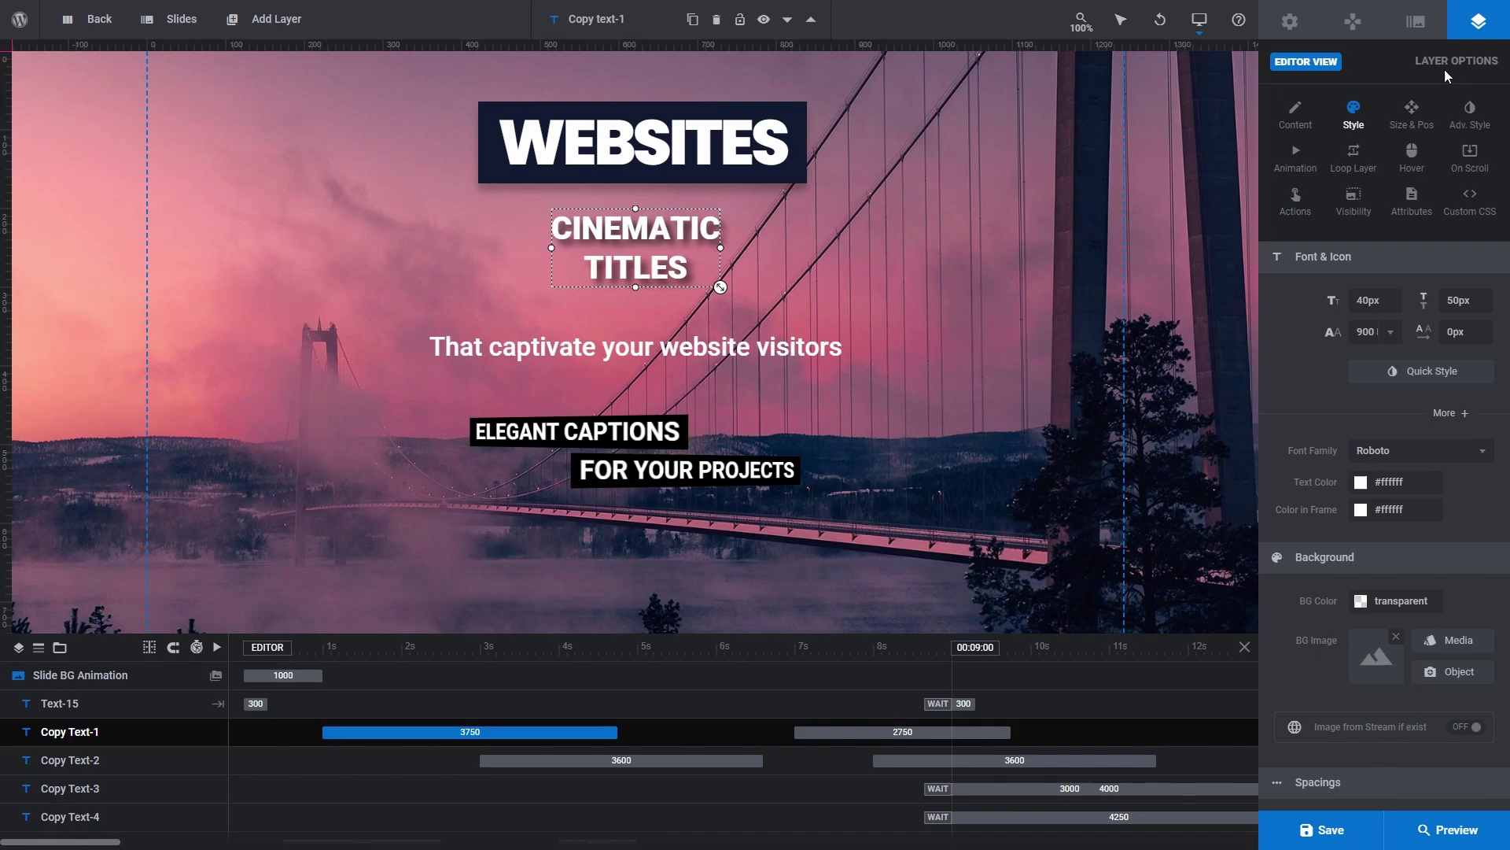
Step: Set the CINEMATIC TITLES text shadow to 4px X and Y offsets with 3px blur
click(1470, 123)
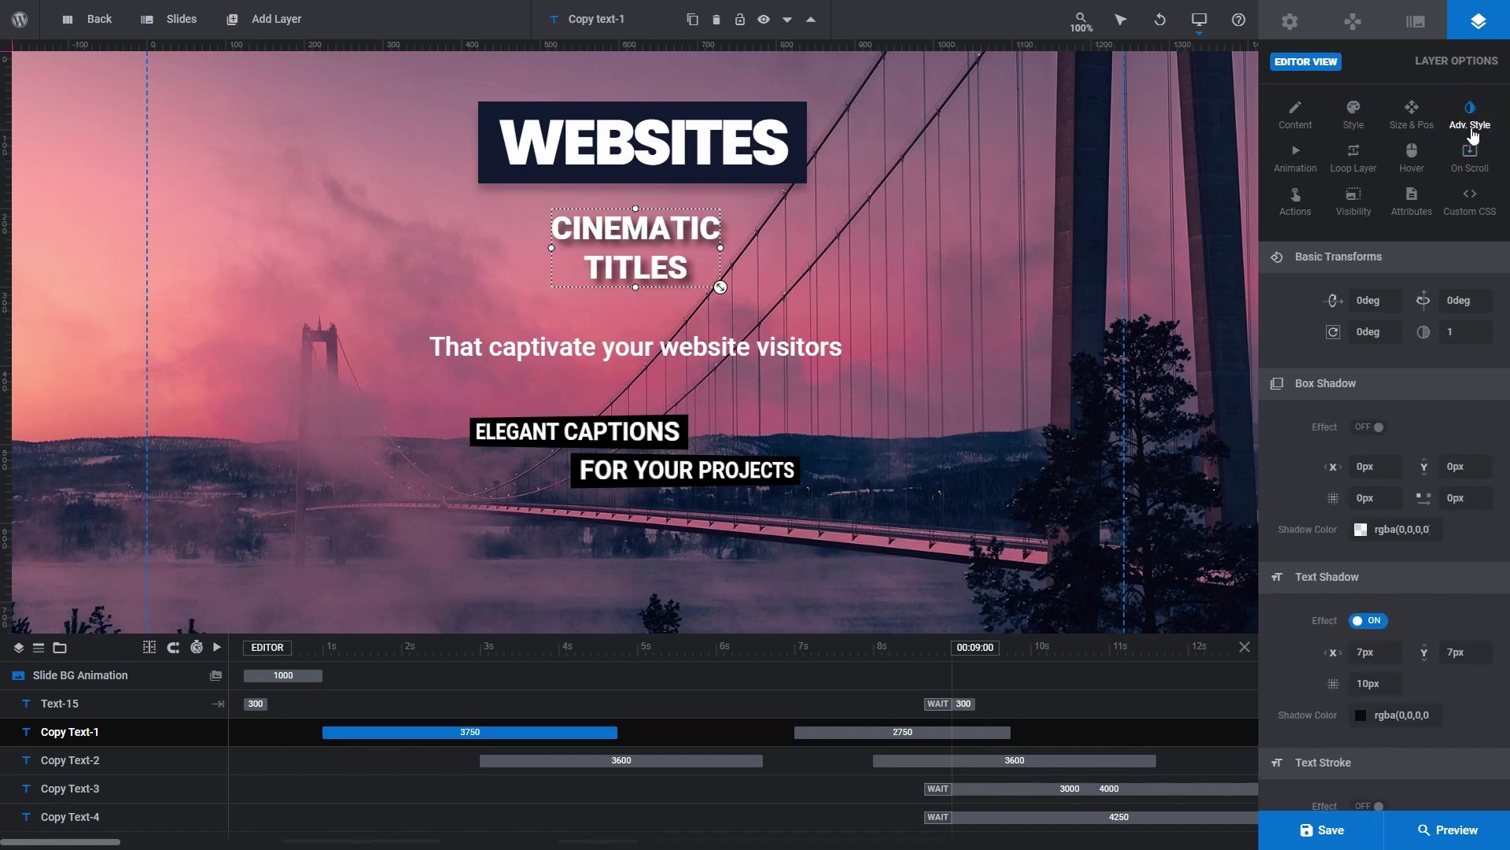
scroll(1342, 283, down, 4)
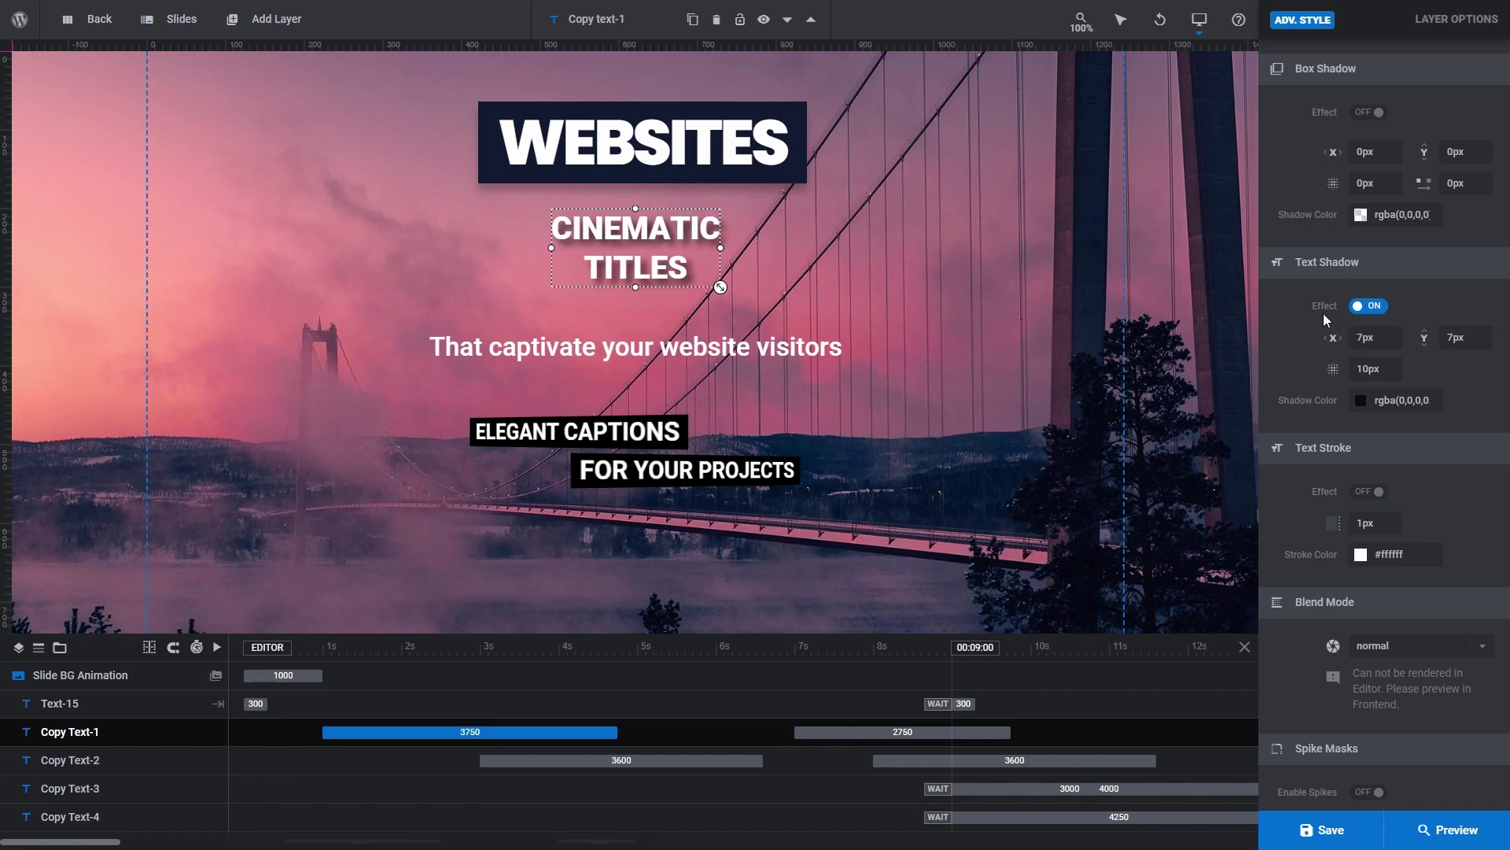
click(1363, 307)
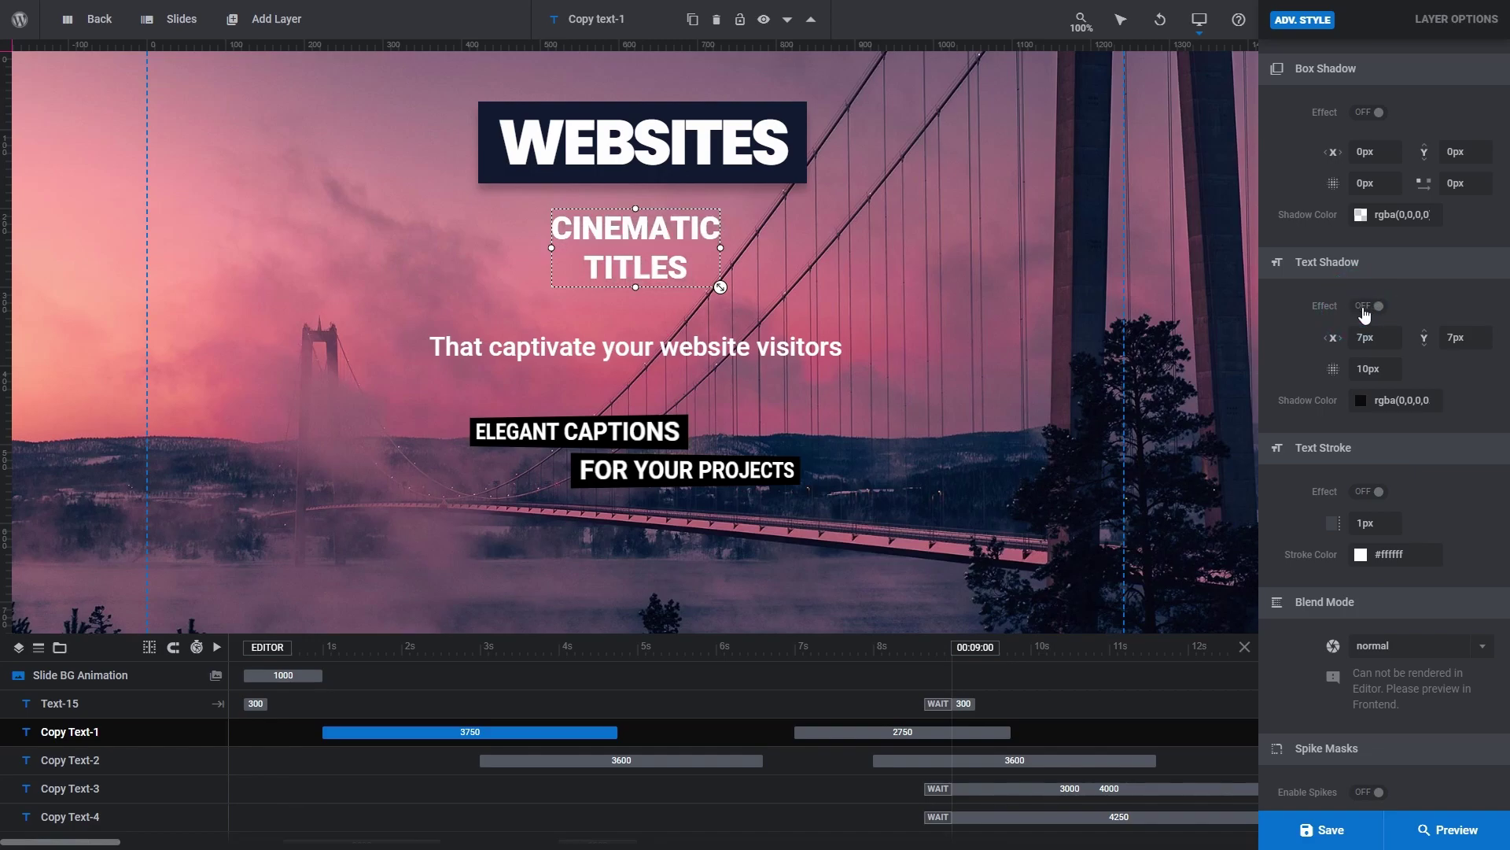
click(1366, 311)
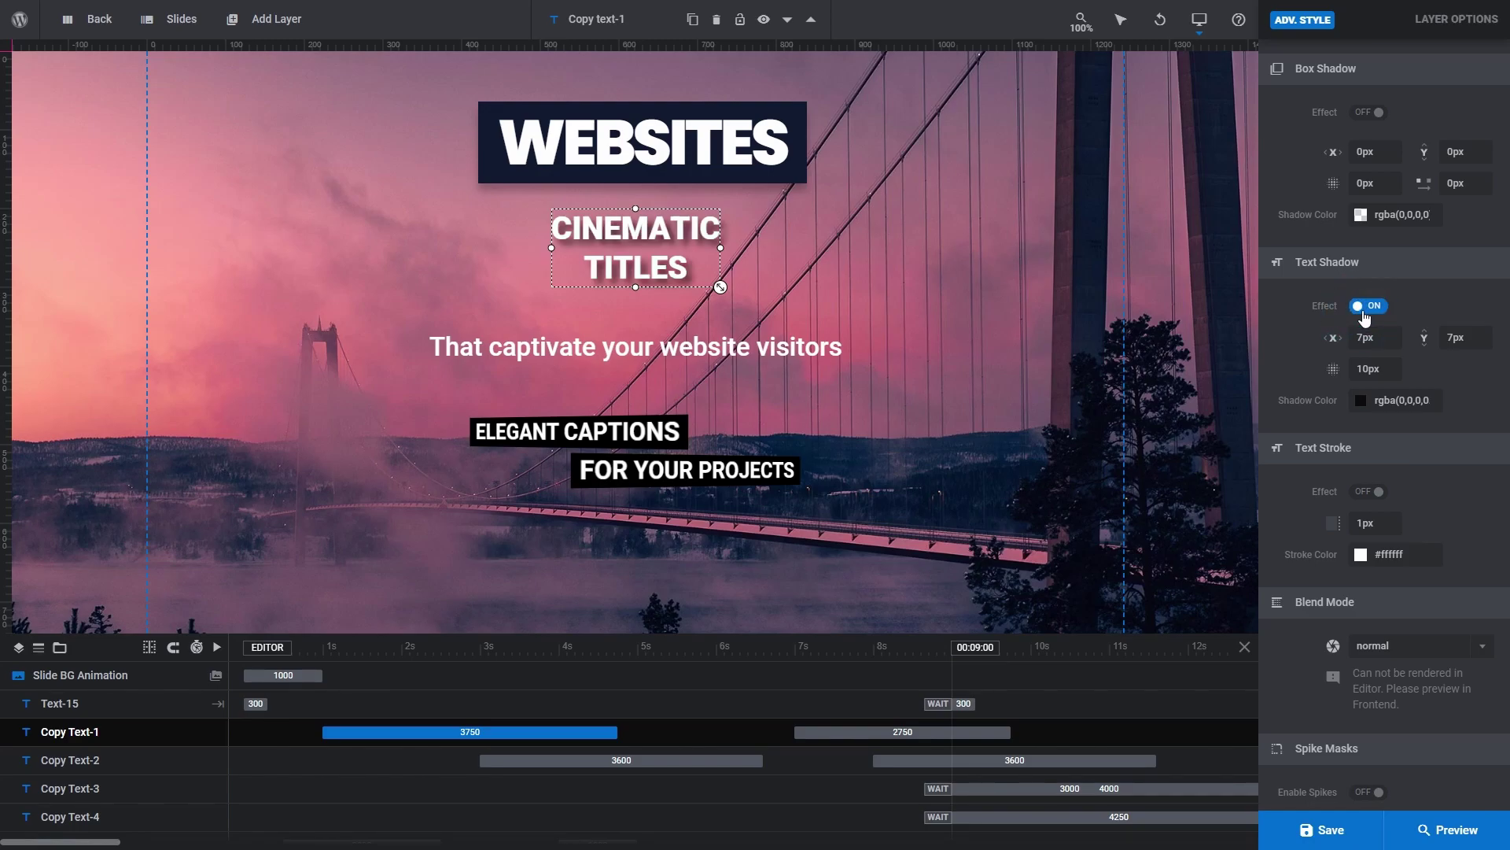
click(1377, 336)
text(4)
key(Tab)
text(4)
key(Tab)
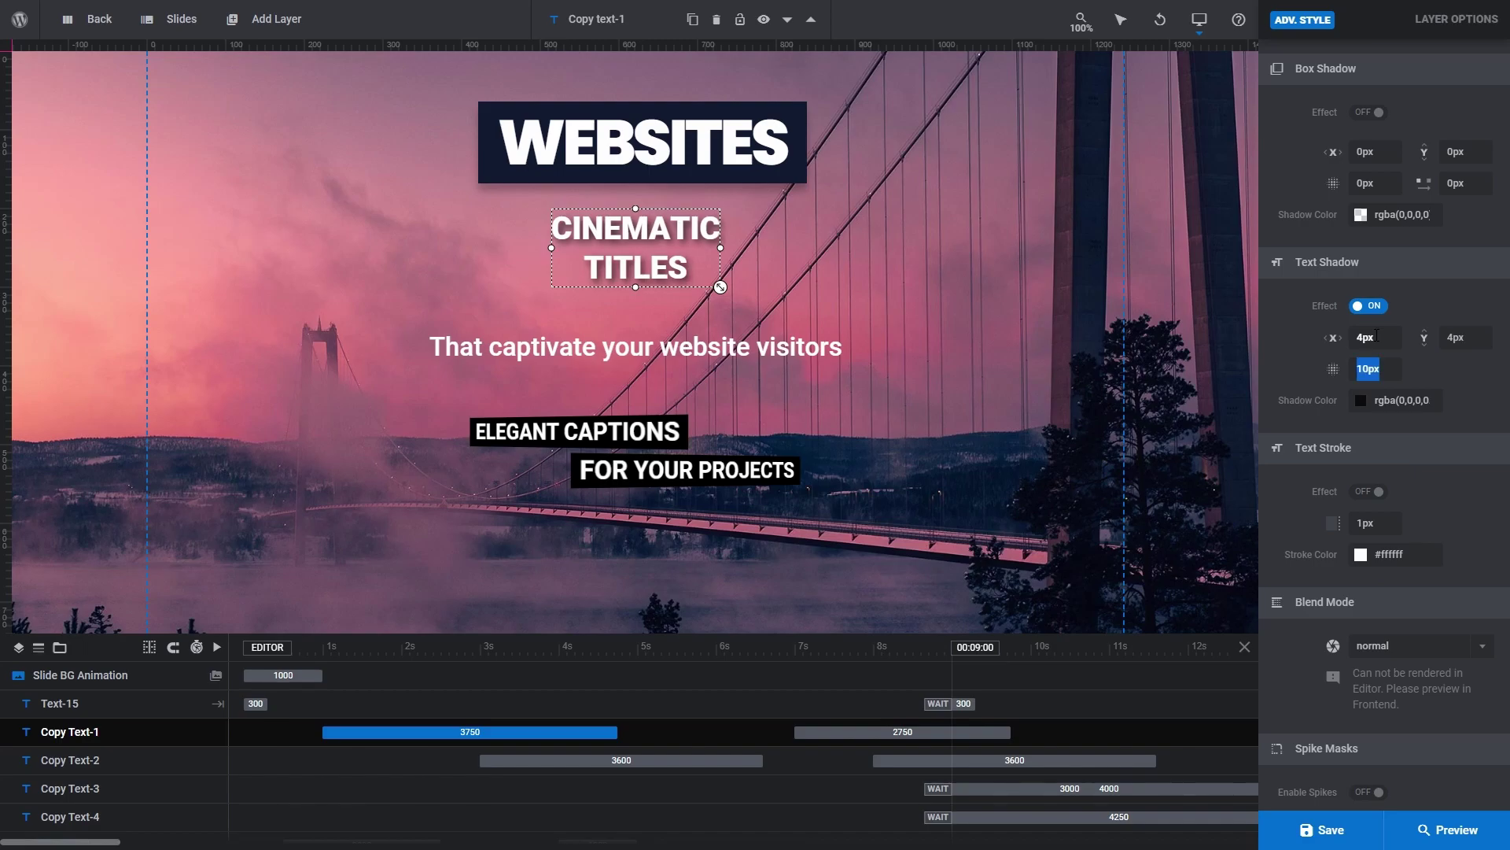
text(3)
key(Tab)
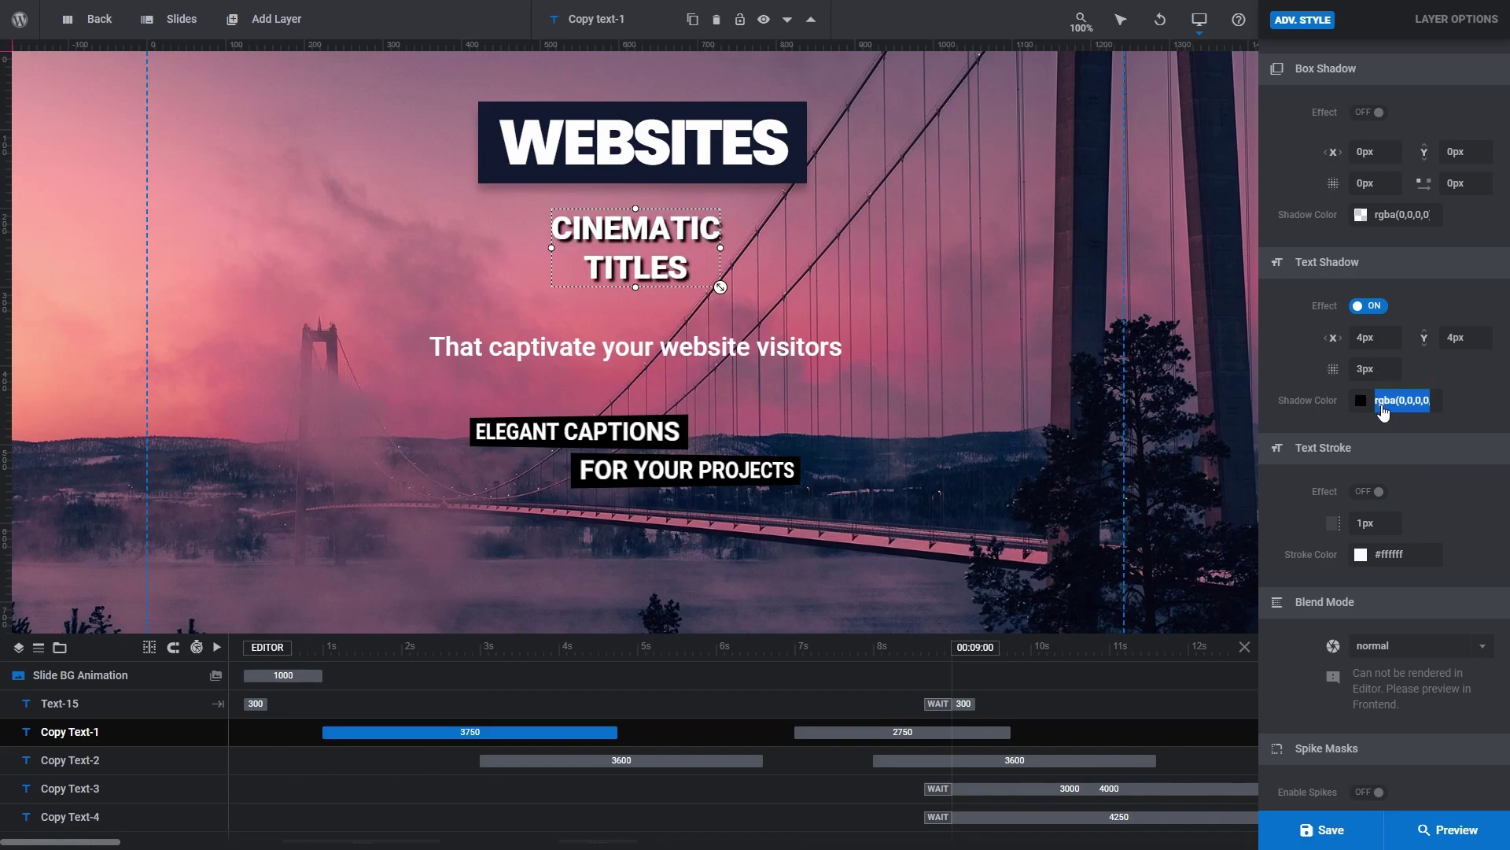
Step: Change the text shadow colour from black to #111a30
click(1383, 411)
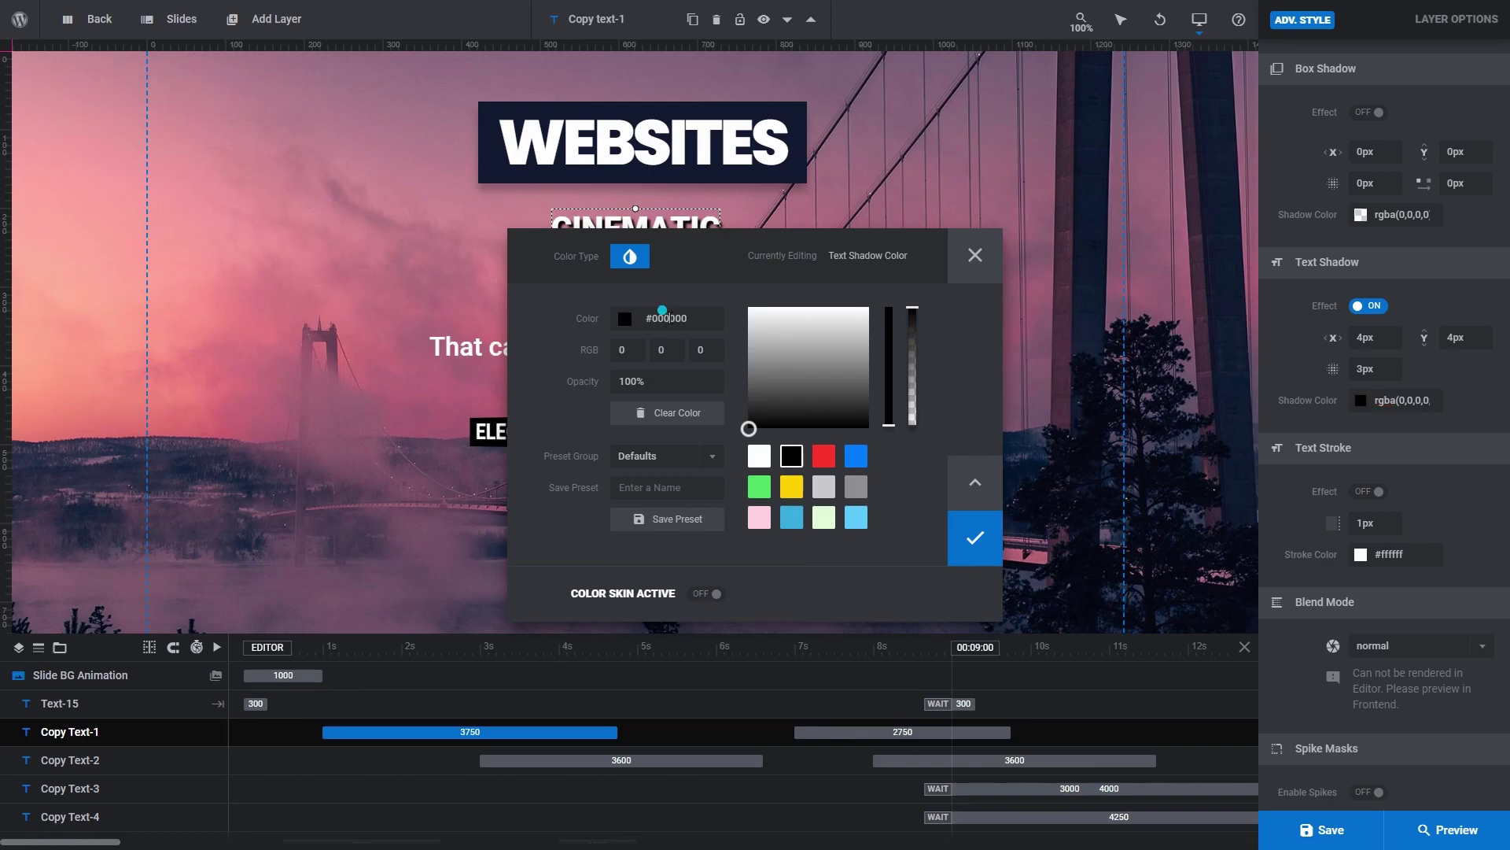
double_click(668, 318)
text(111a30)
key(Tab)
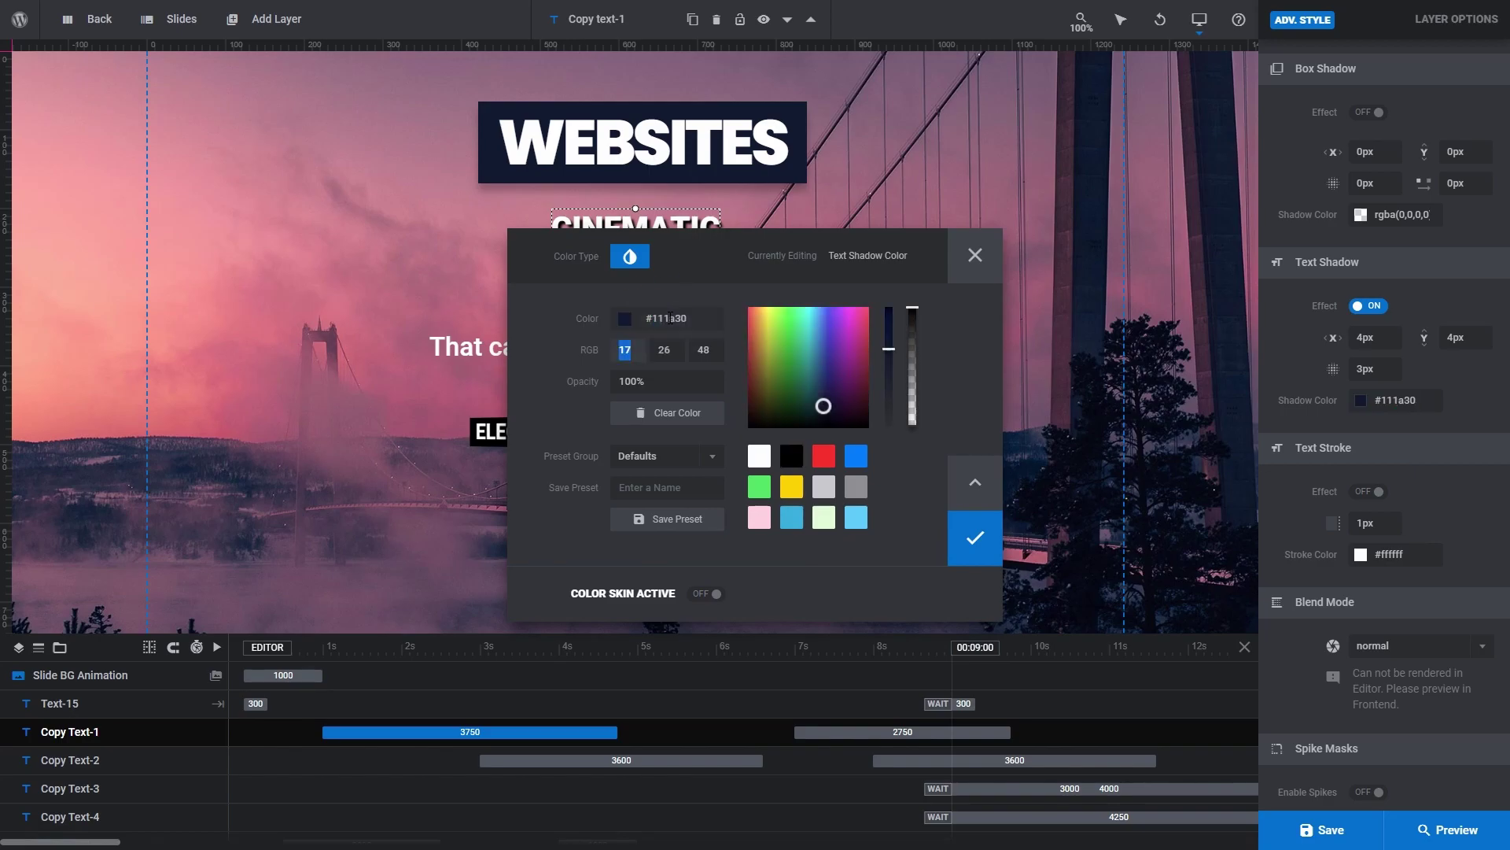
click(968, 527)
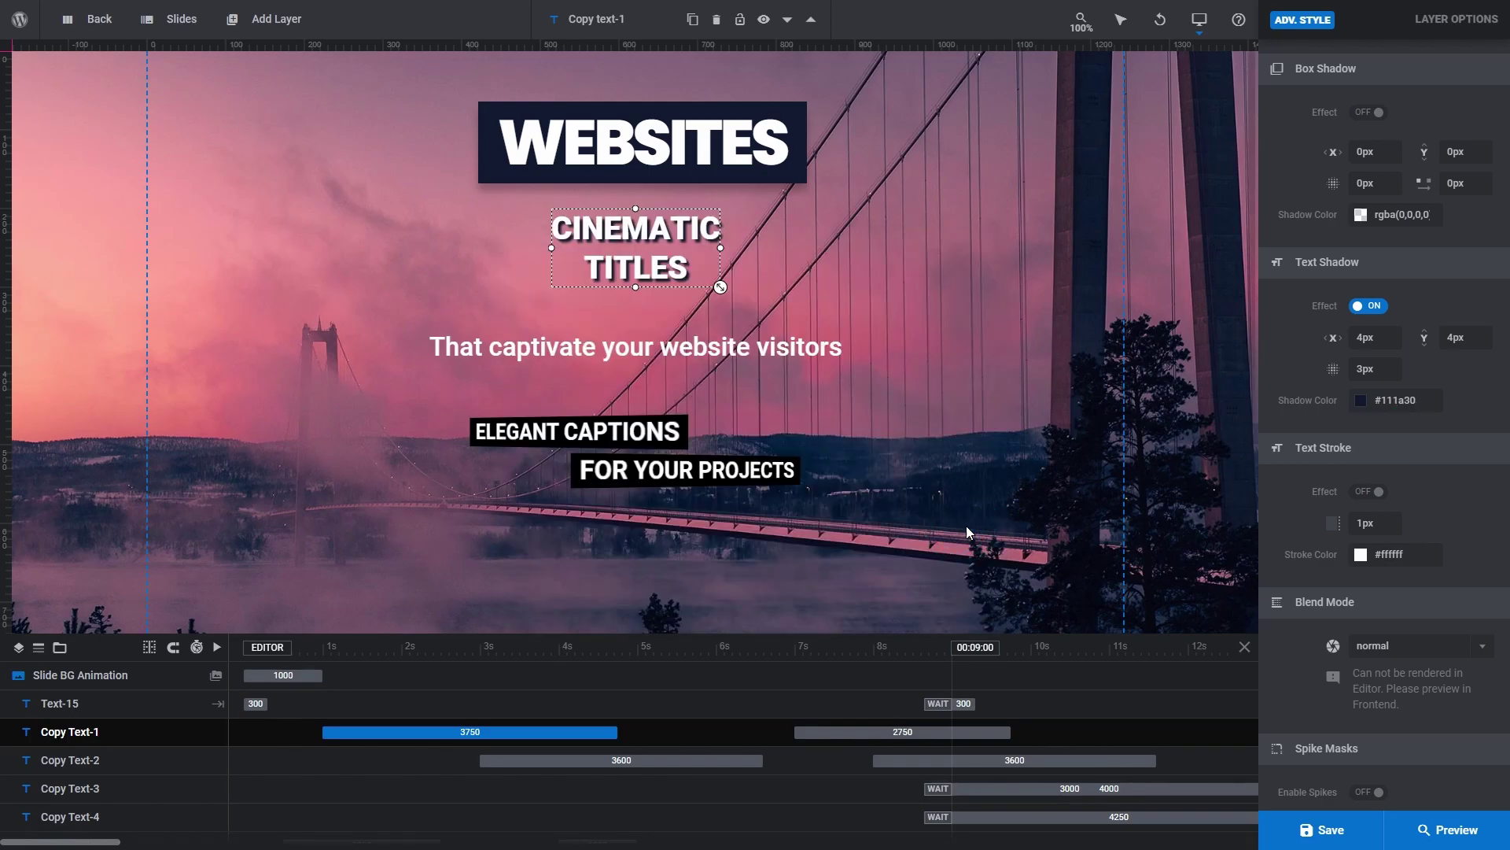
Step: Add a Click Here button, style it purple, and place it below the captions
click(820, 266)
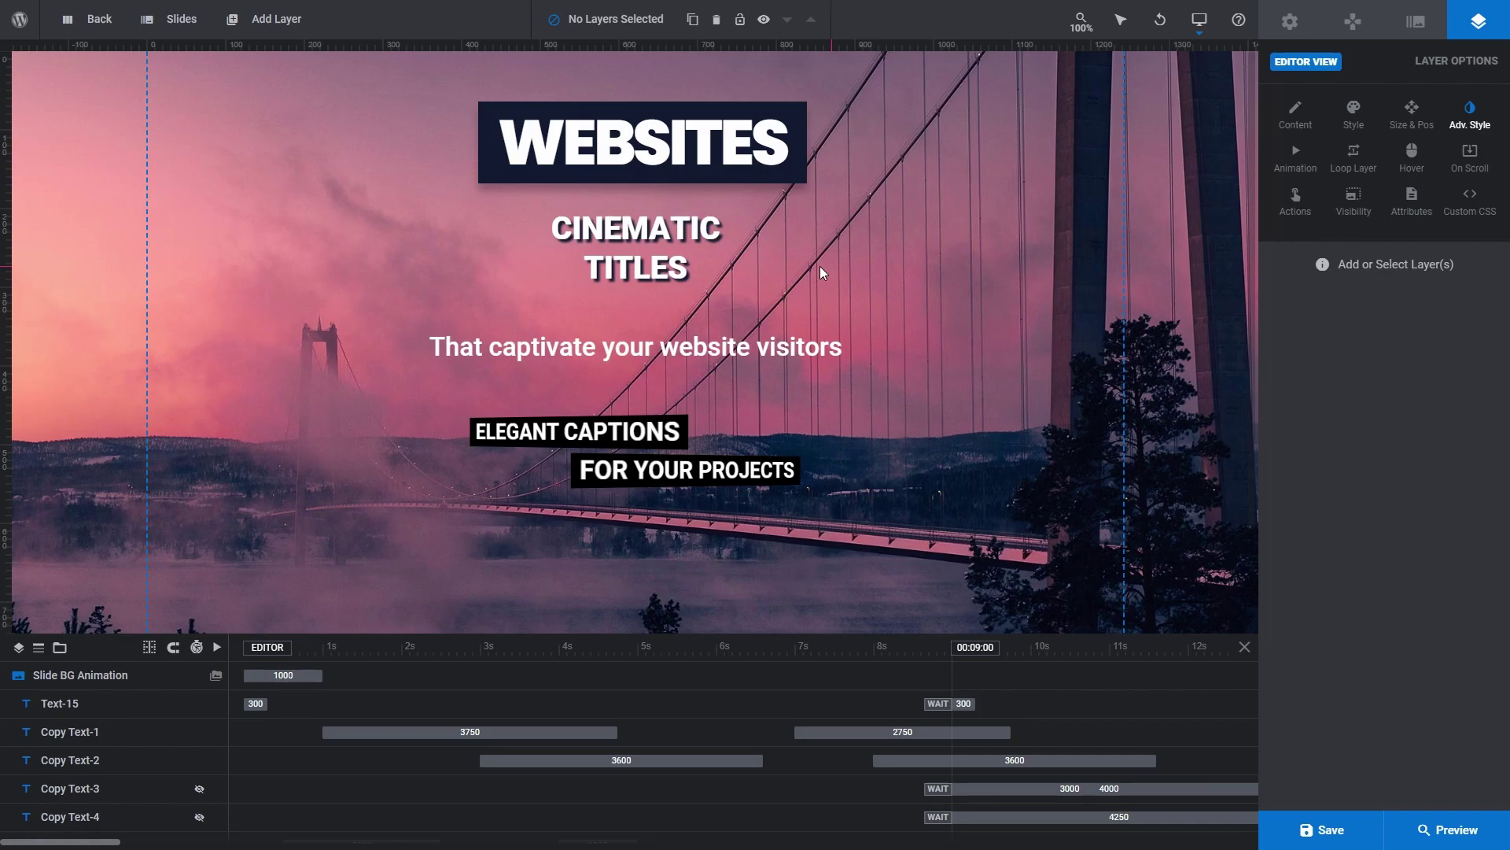
mouse_move(249, 37)
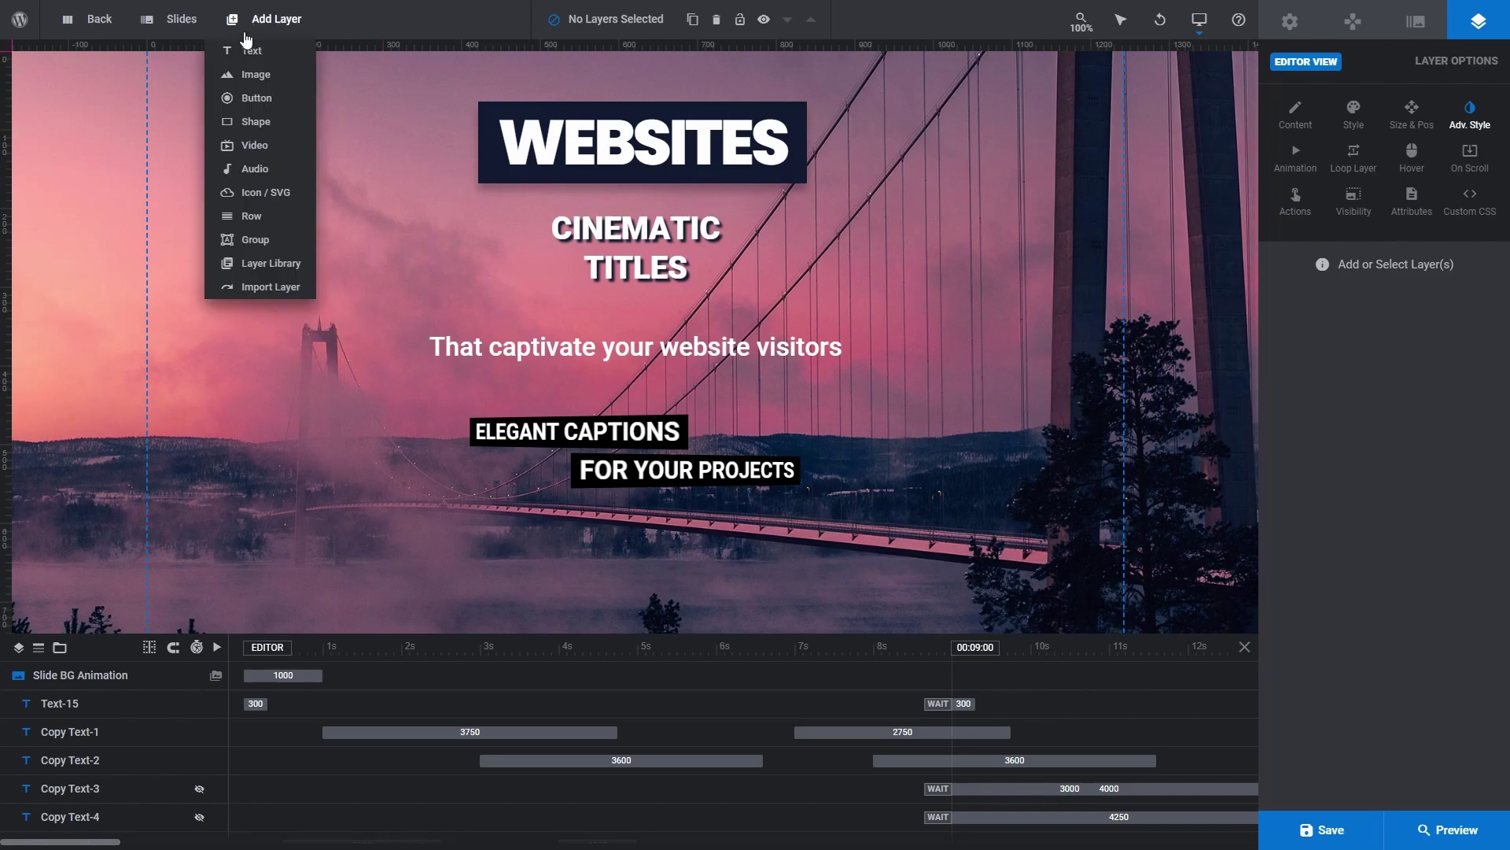
click(228, 100)
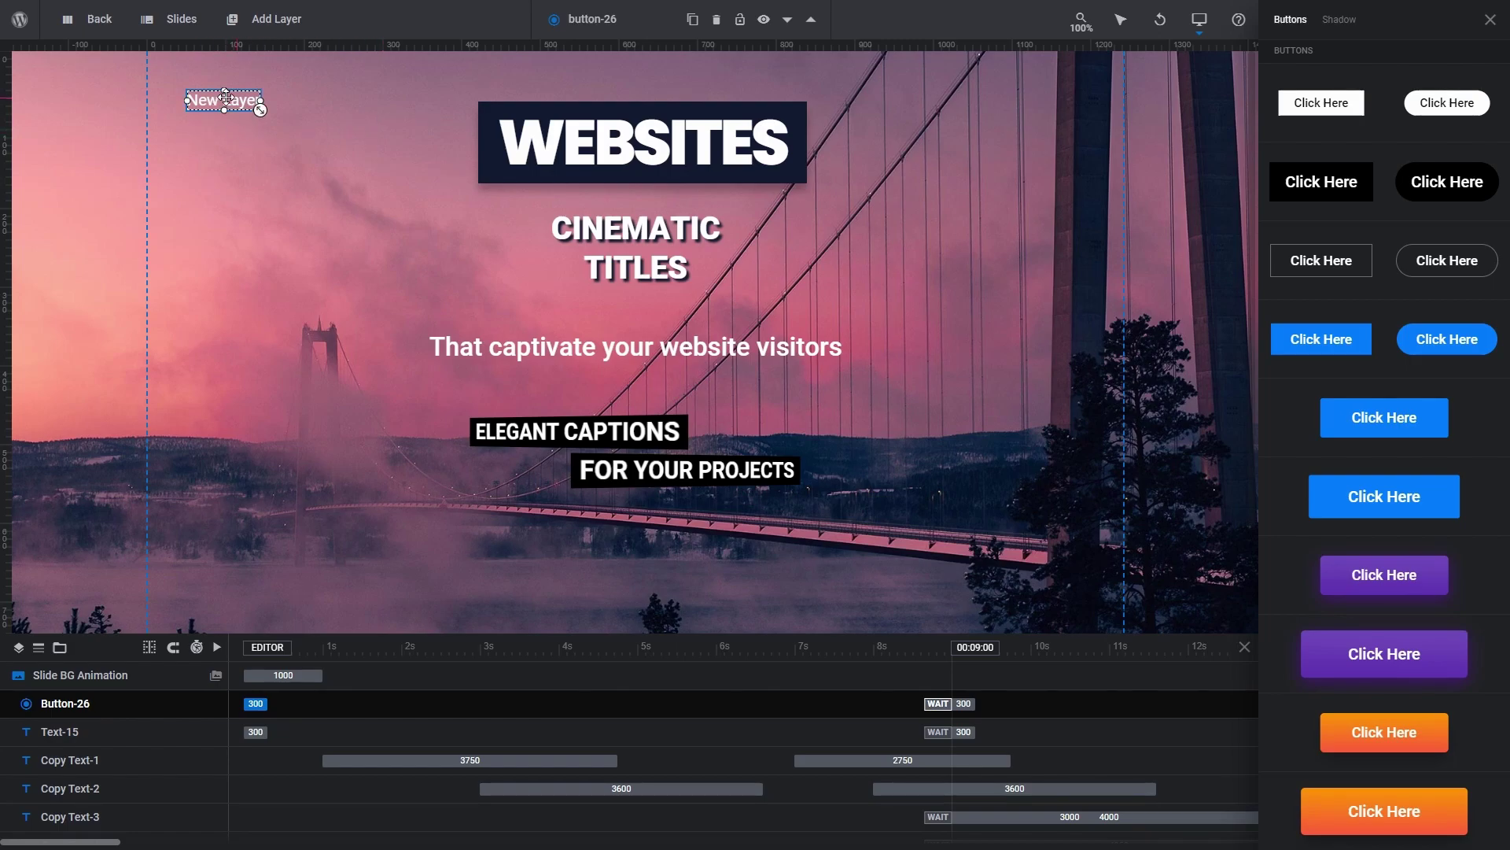
drag(275, 132, 671, 561)
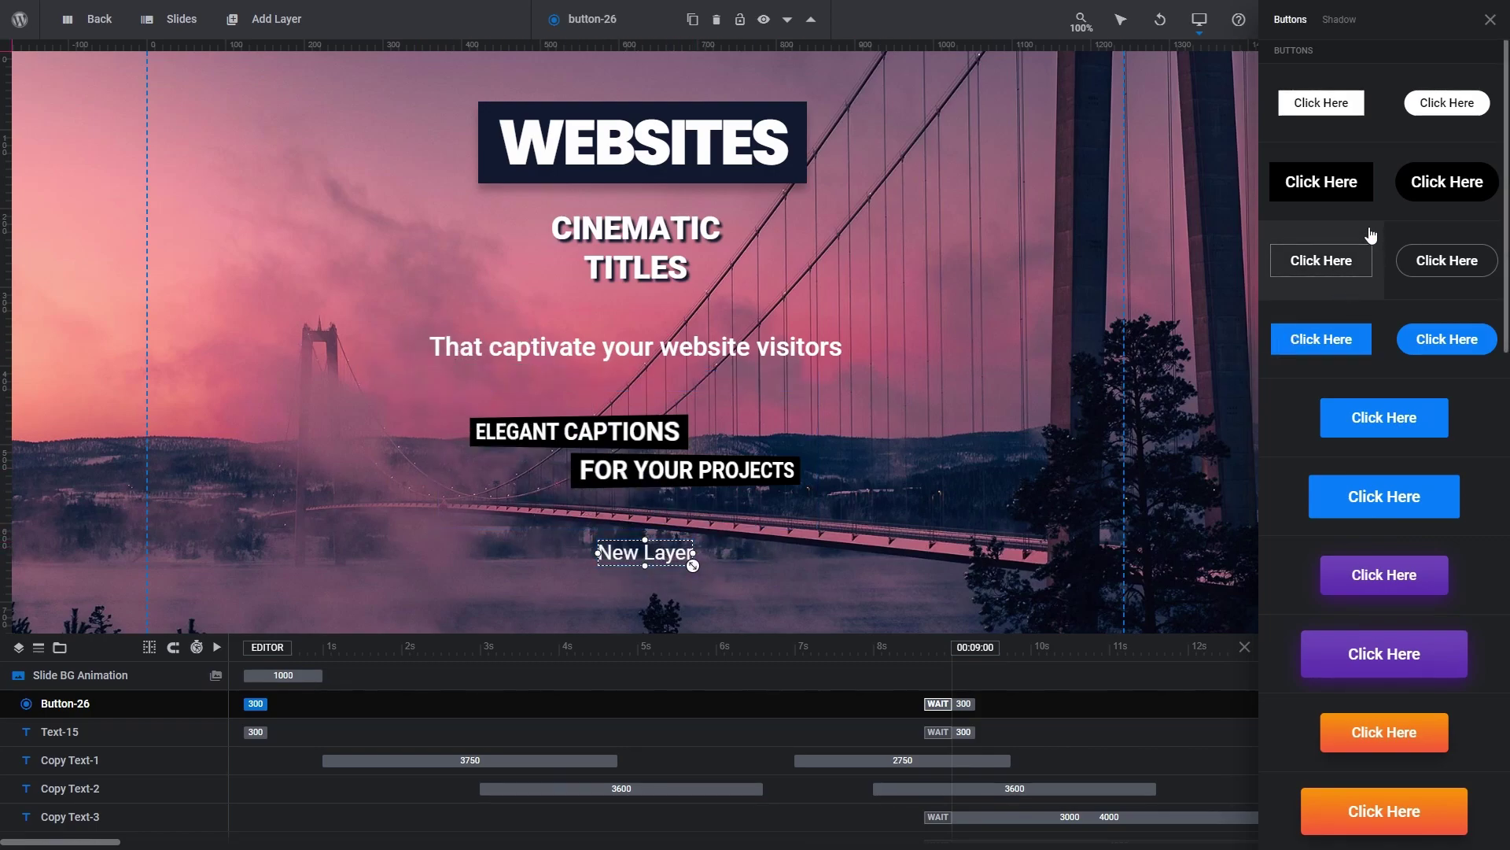
scroll(1369, 244, down, 4)
scroll(1366, 268, down, 9)
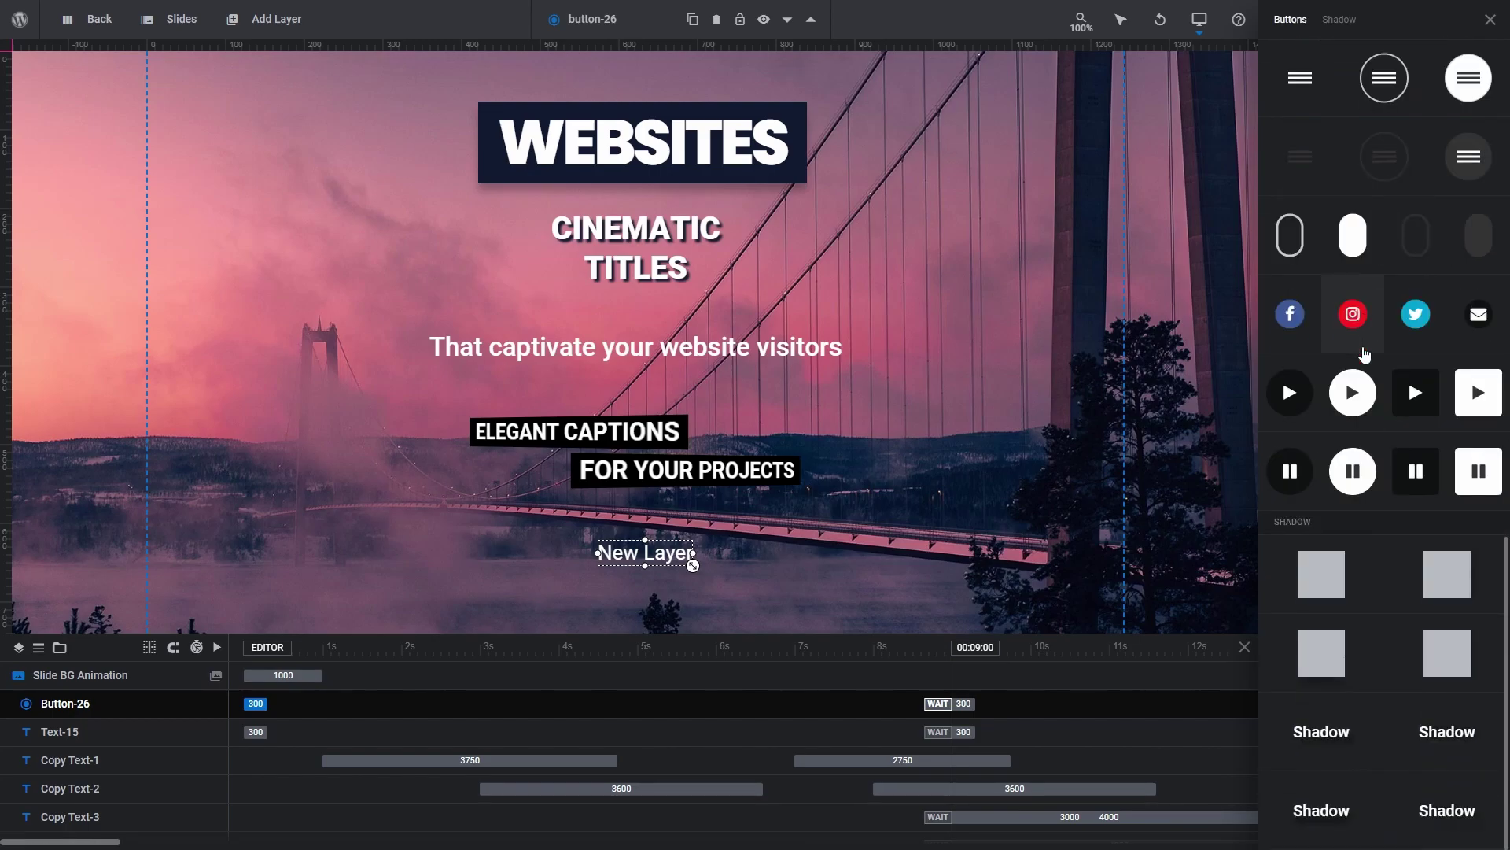
scroll(1364, 346, up, 8)
scroll(1364, 355, up, 6)
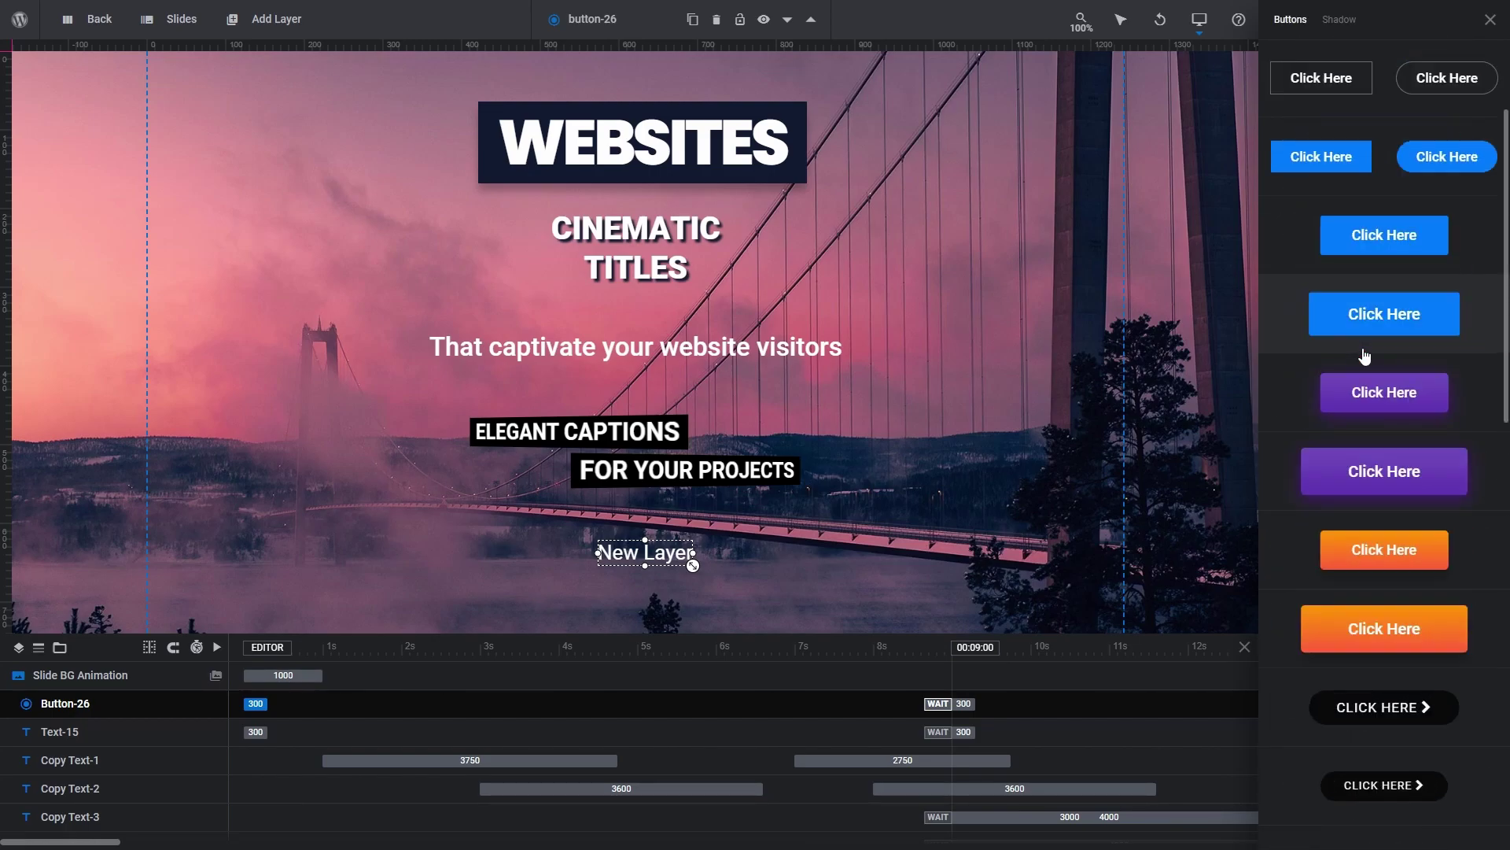
click(1313, 161)
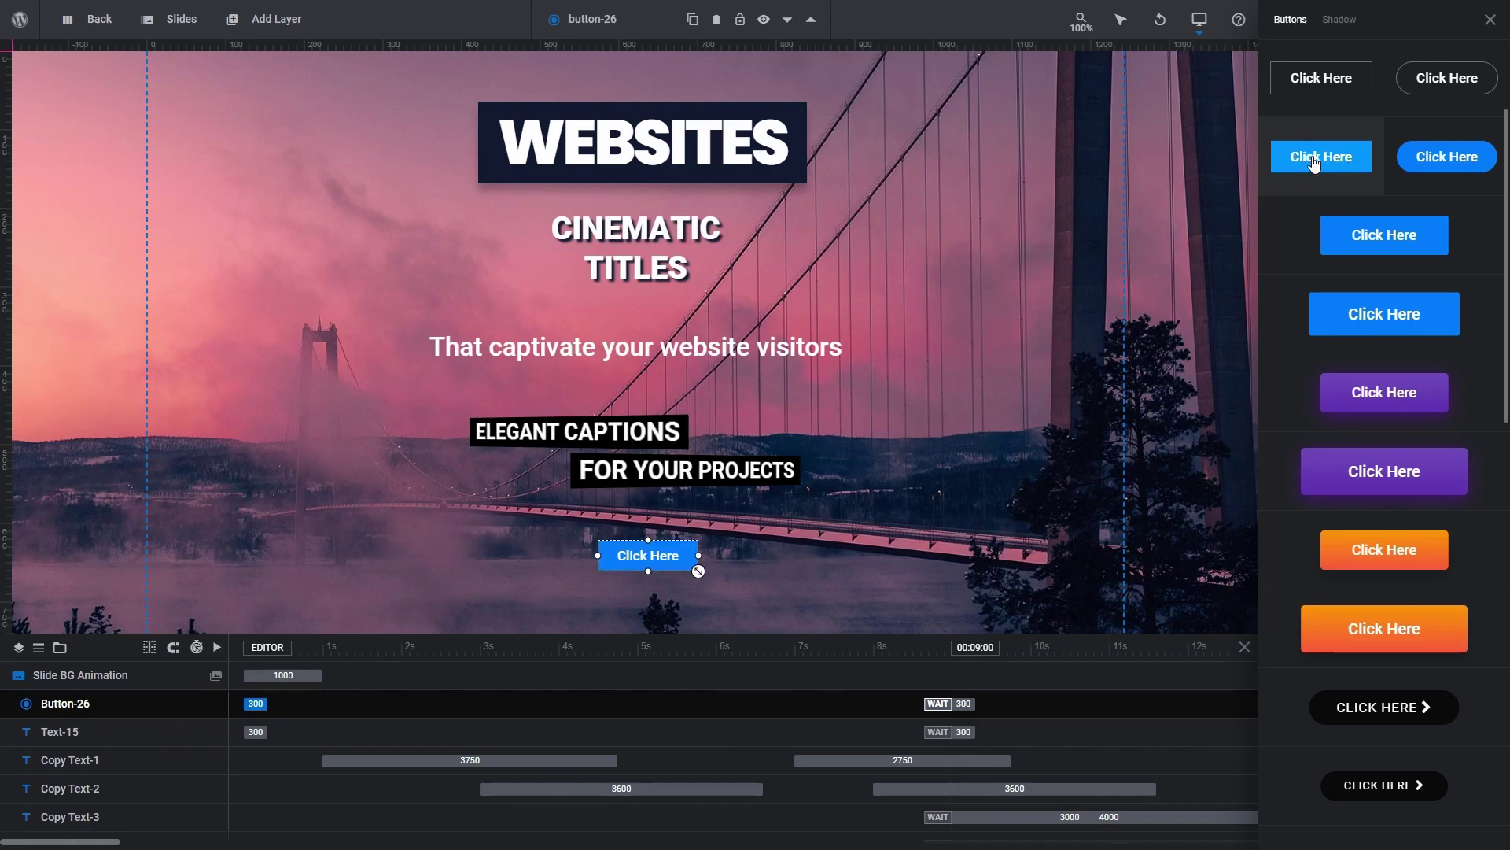
click(1359, 550)
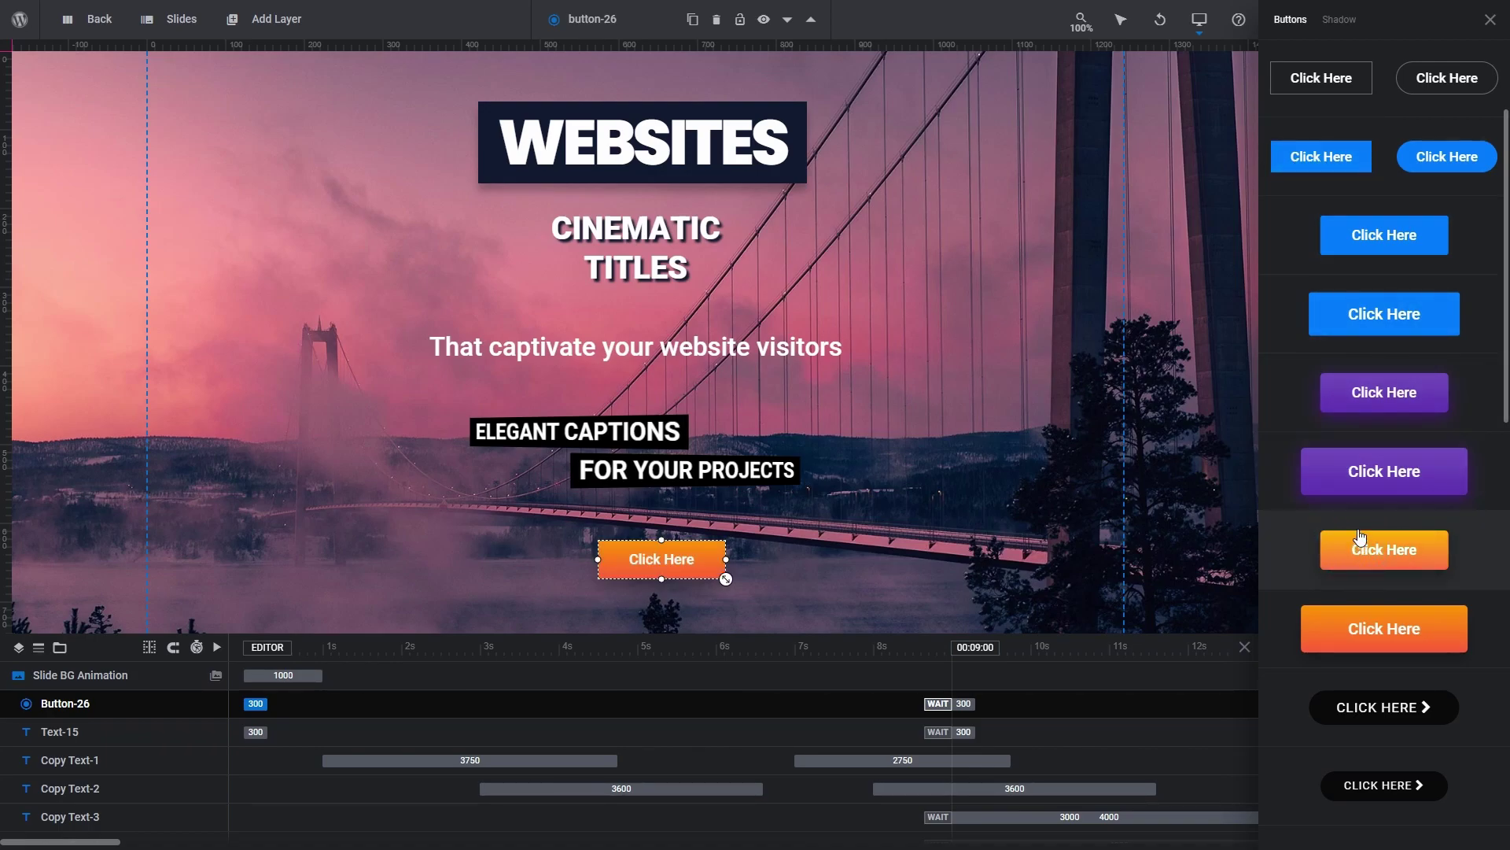
click(1364, 393)
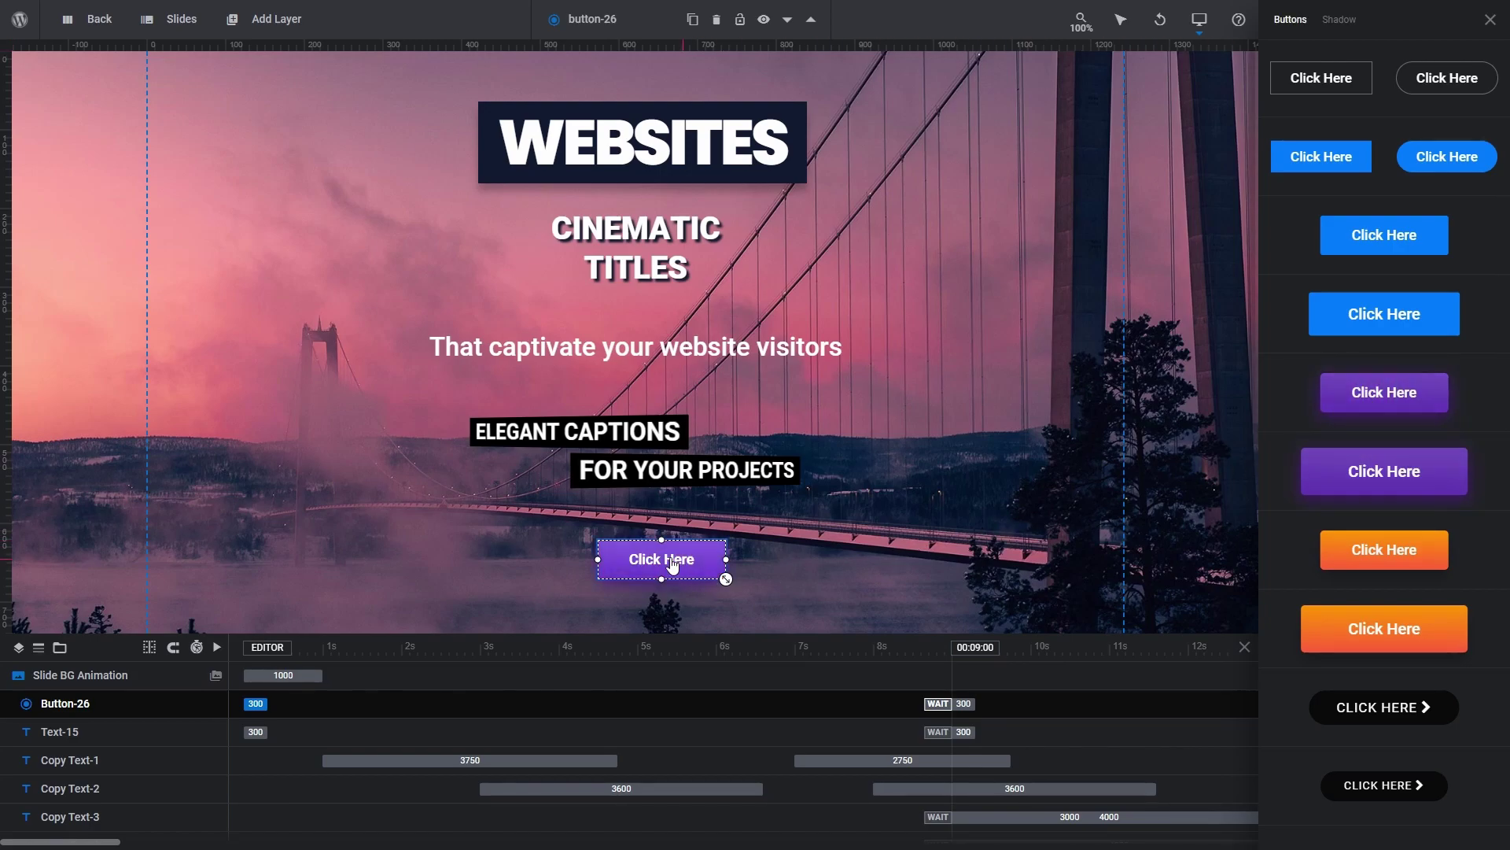
drag(672, 561, 642, 565)
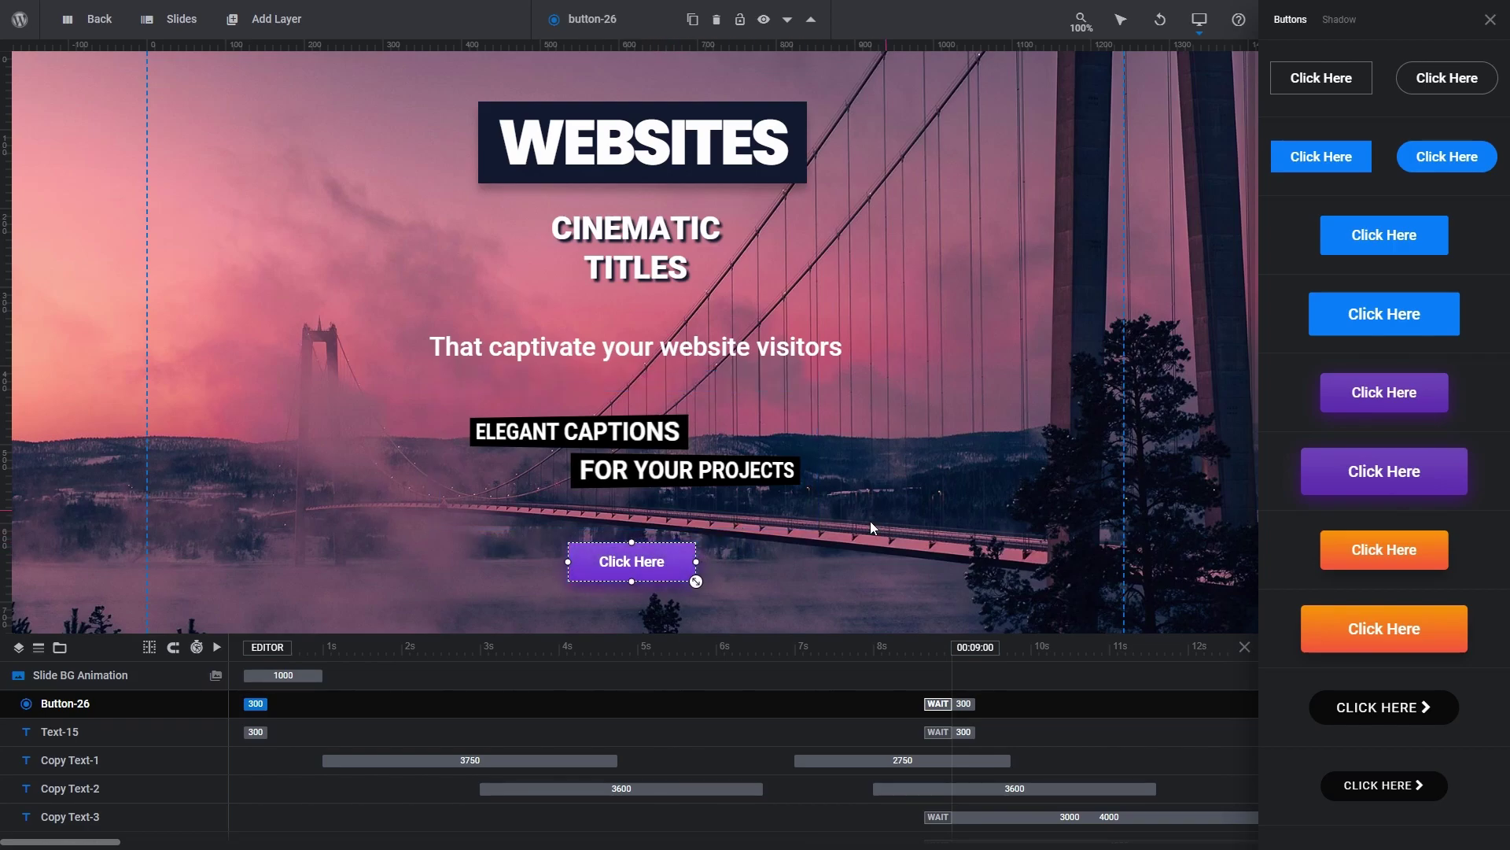
click(852, 579)
Step: Add an orange Click Here test button, then delete it
click(1358, 541)
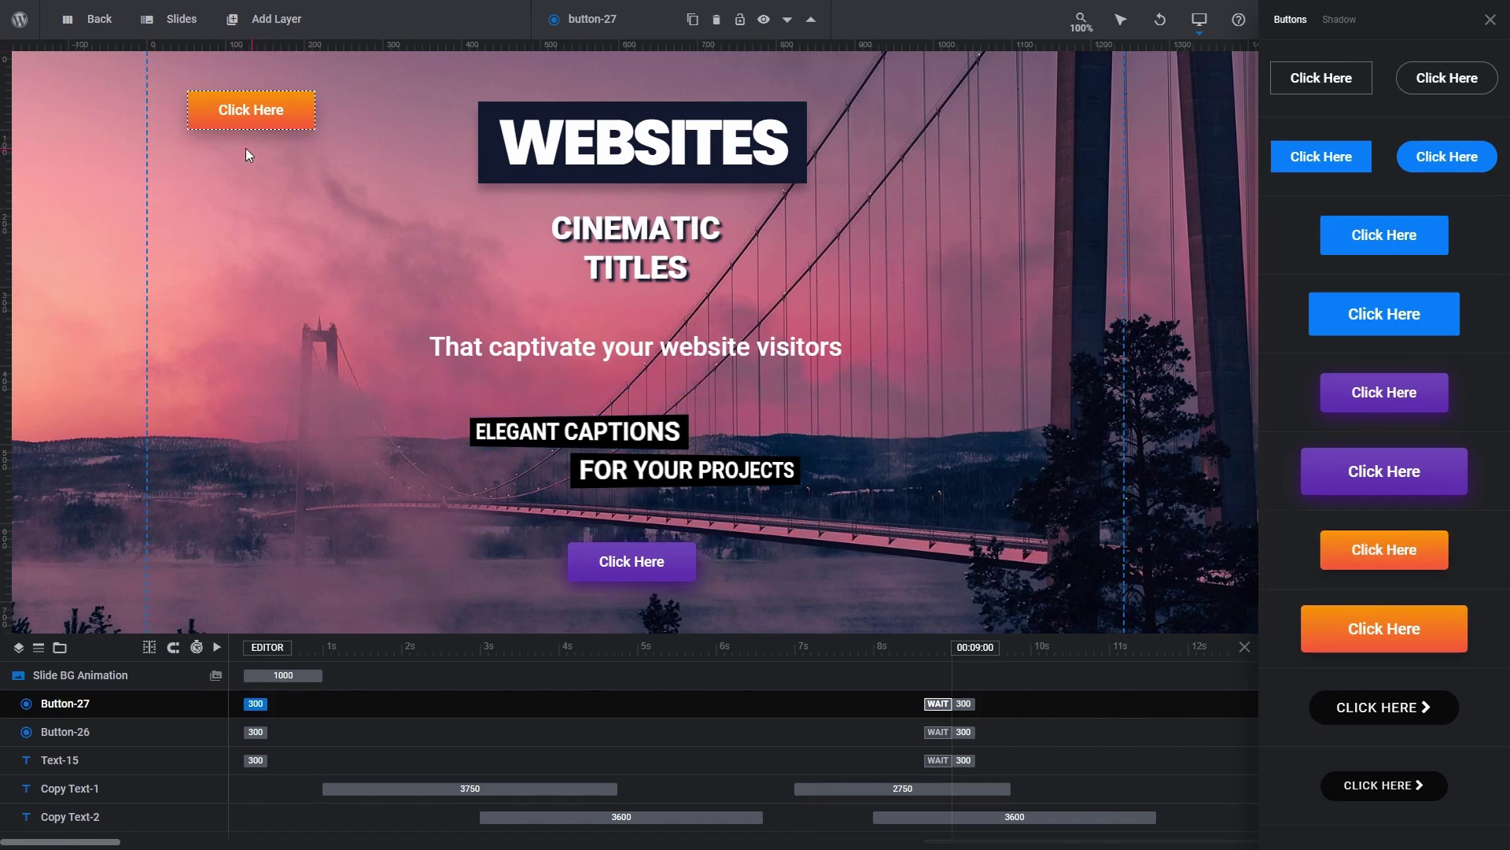
click(244, 114)
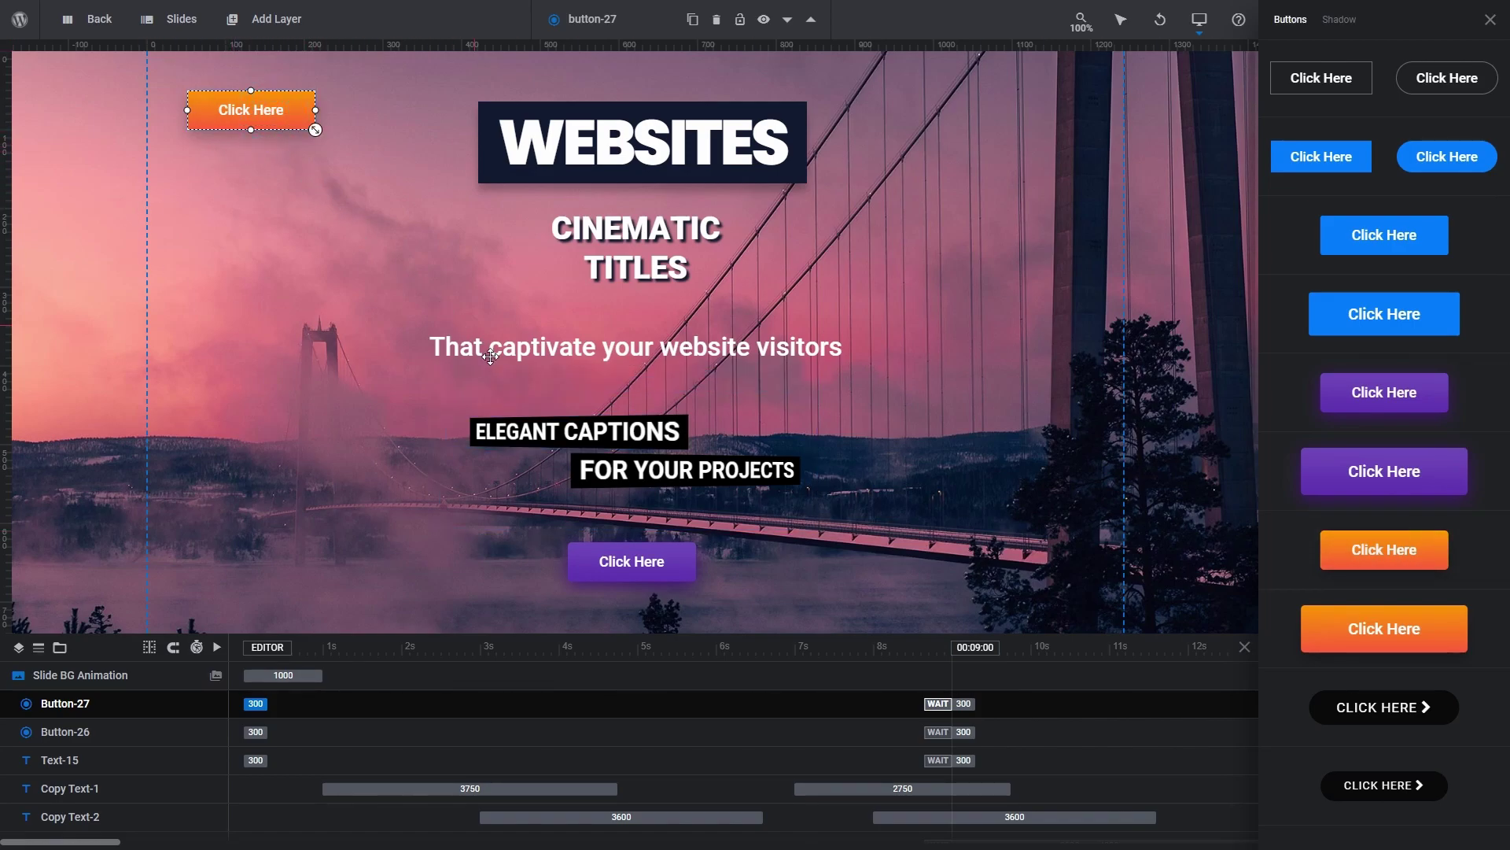
key(Delete)
Step: Try two shadow presets on the purple button, then close the button styles library
click(620, 561)
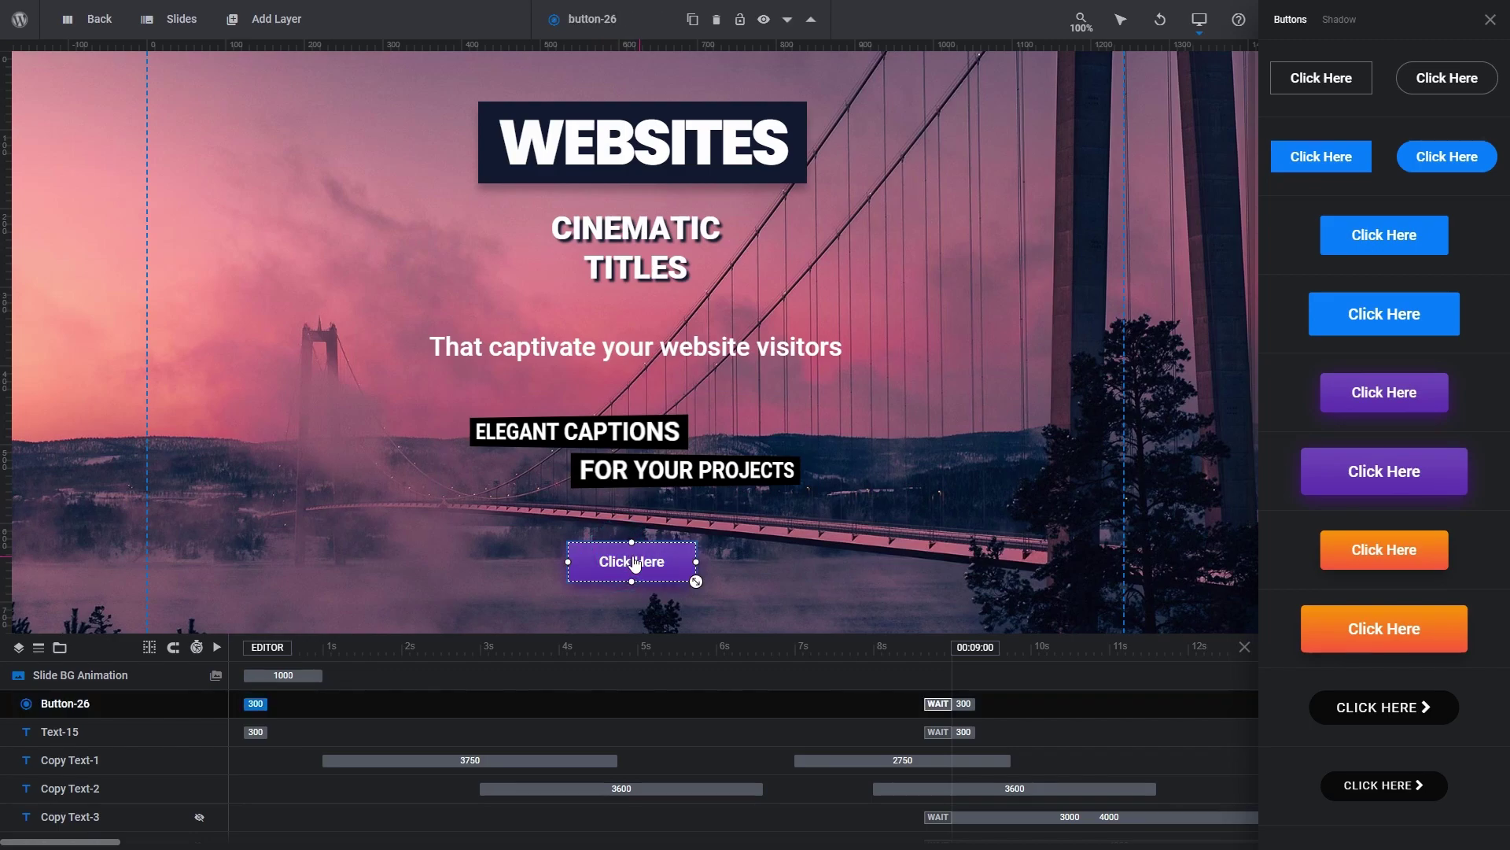
click(1342, 21)
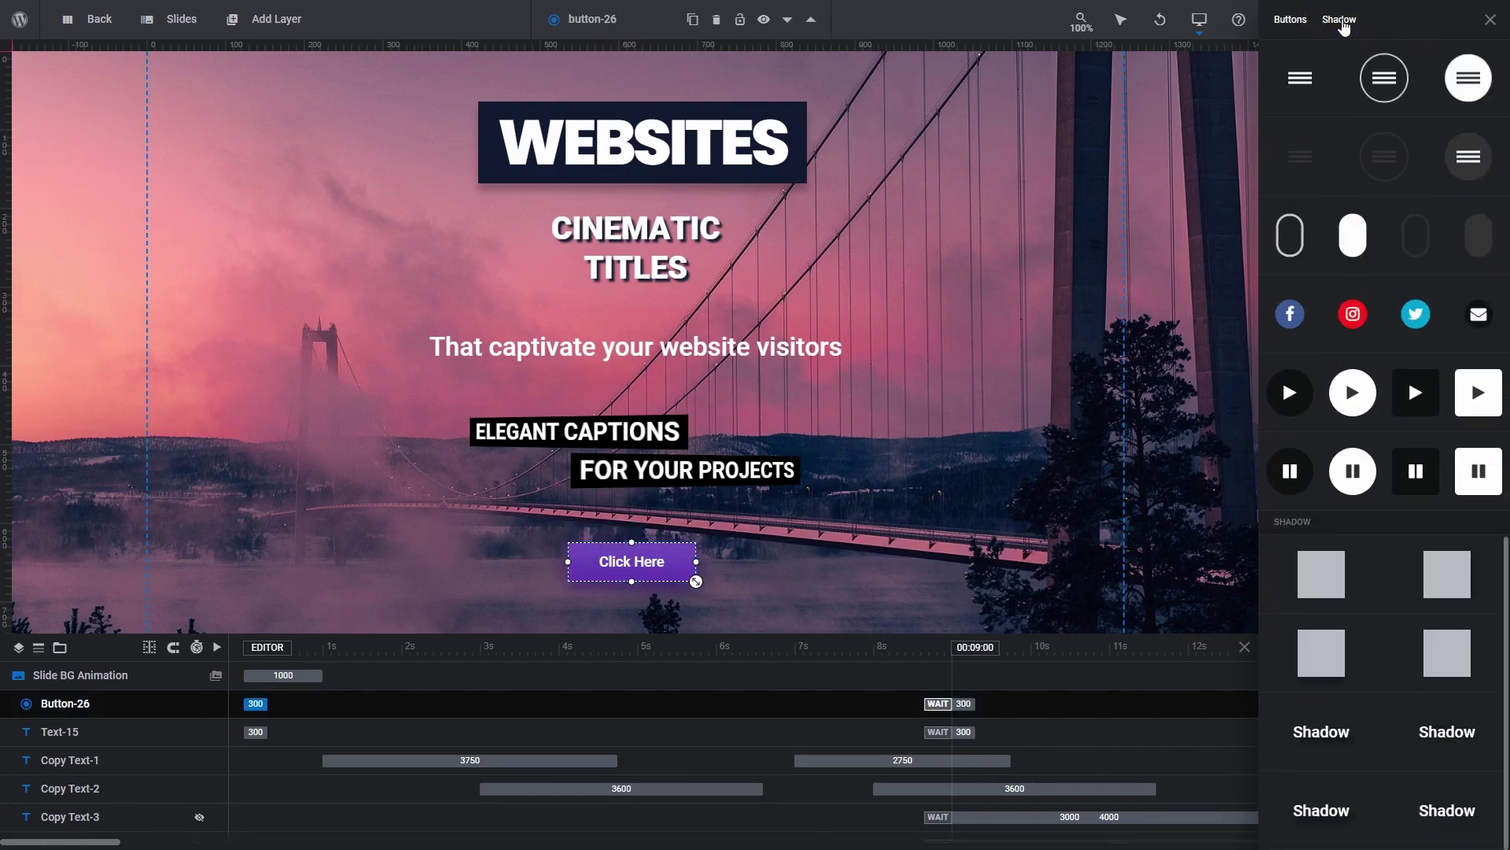
click(1435, 587)
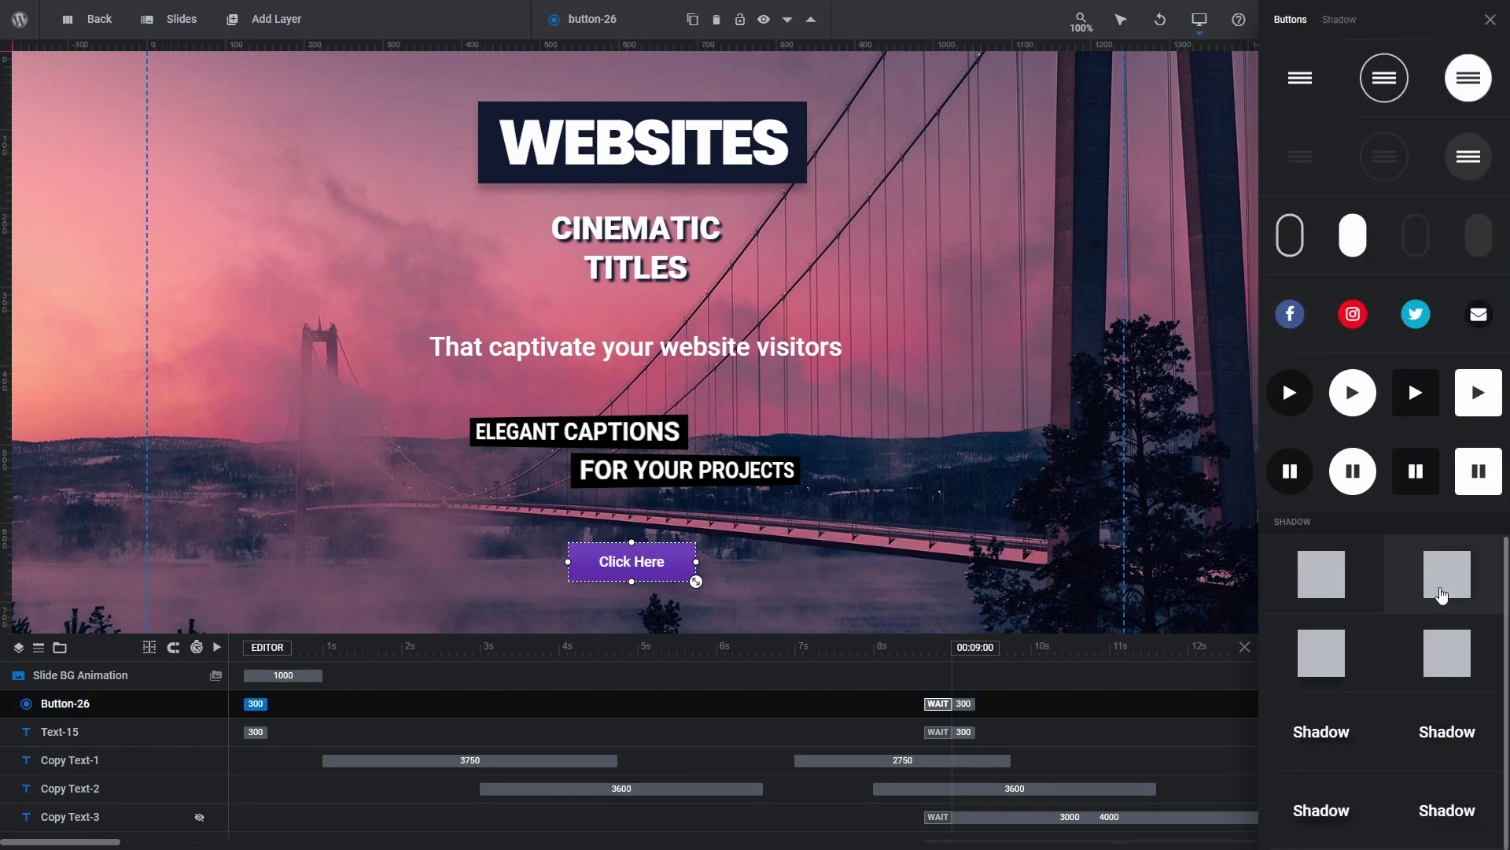
click(1449, 656)
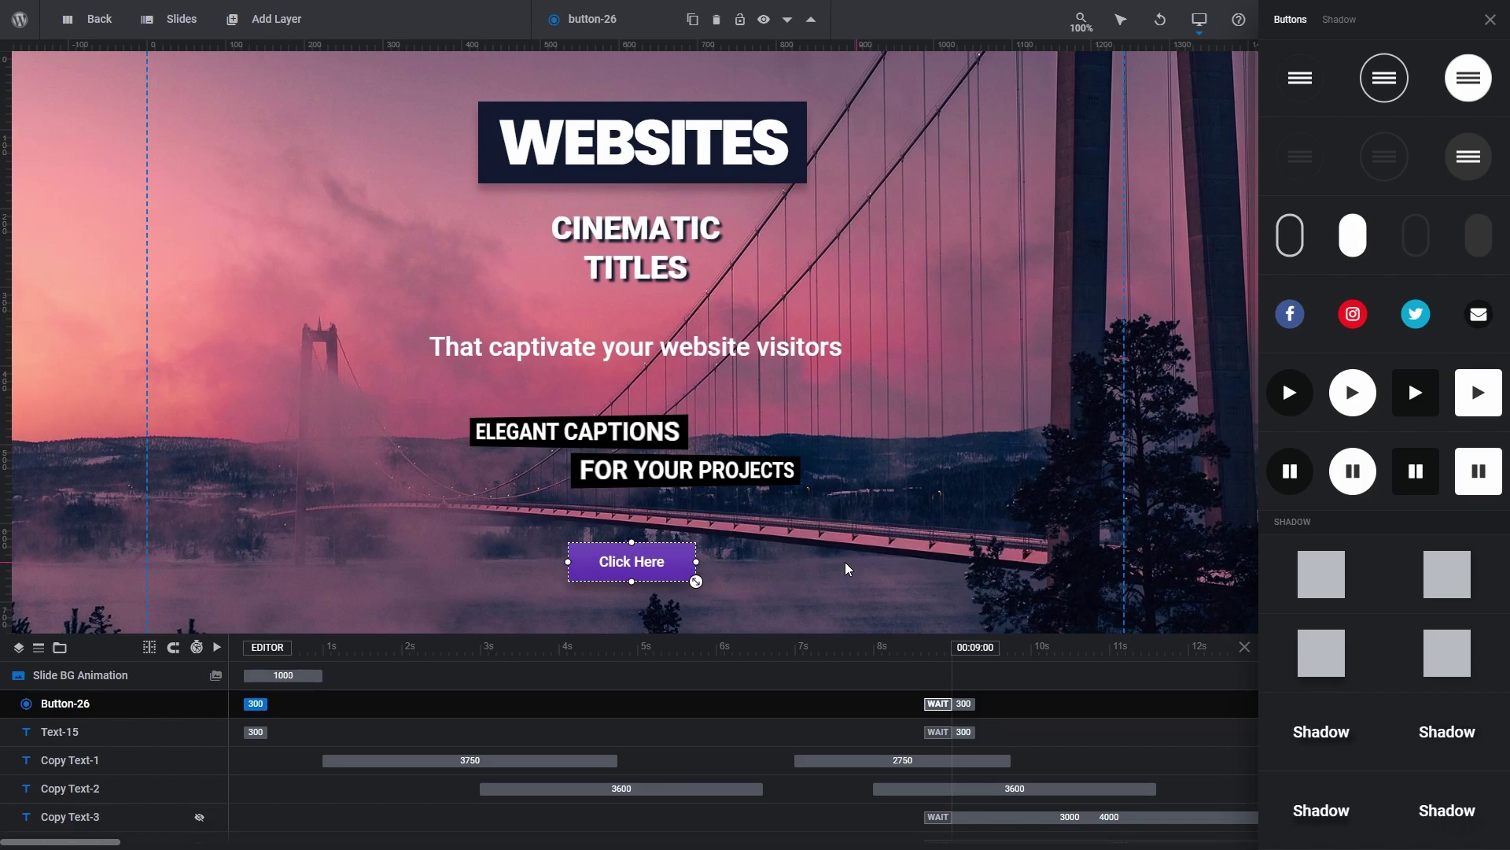
click(1483, 22)
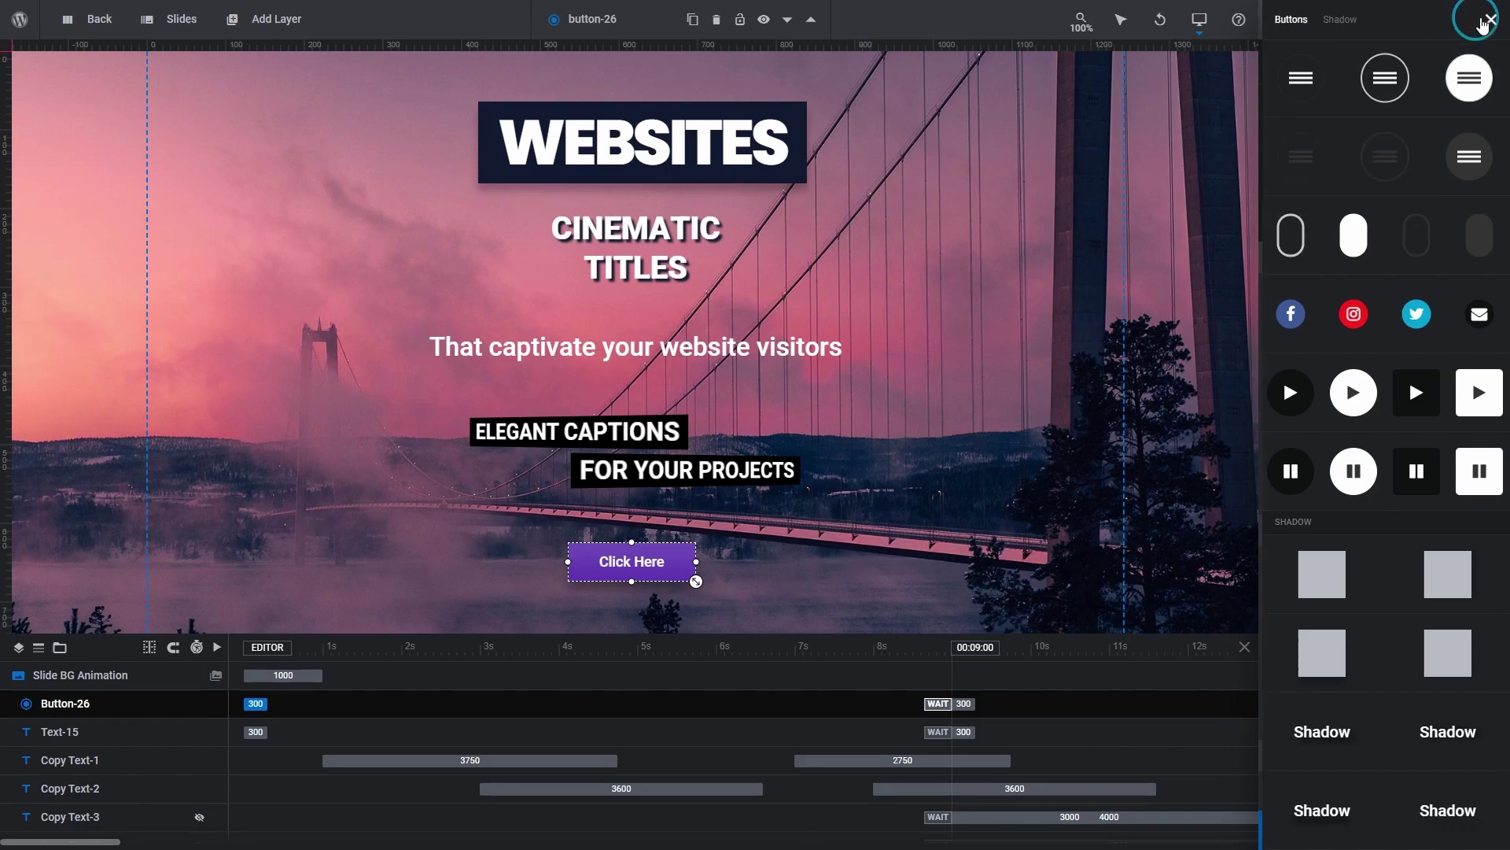
Step: Relabel the button LEARN MORE and change CINEMATIC TITLES to USING QUICK STYLES
click(1295, 119)
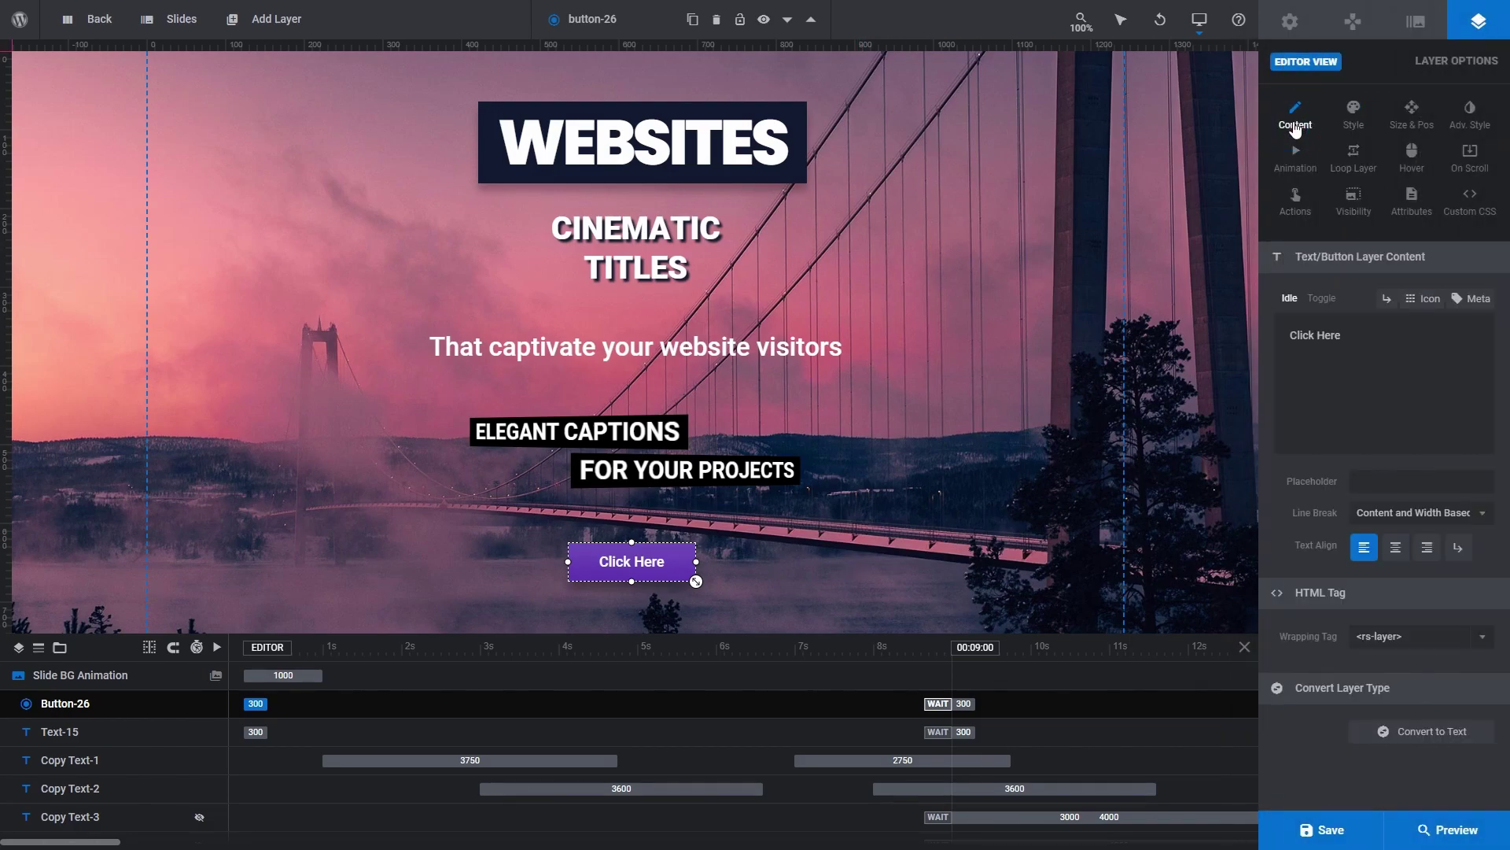
drag(1345, 336, 1269, 340)
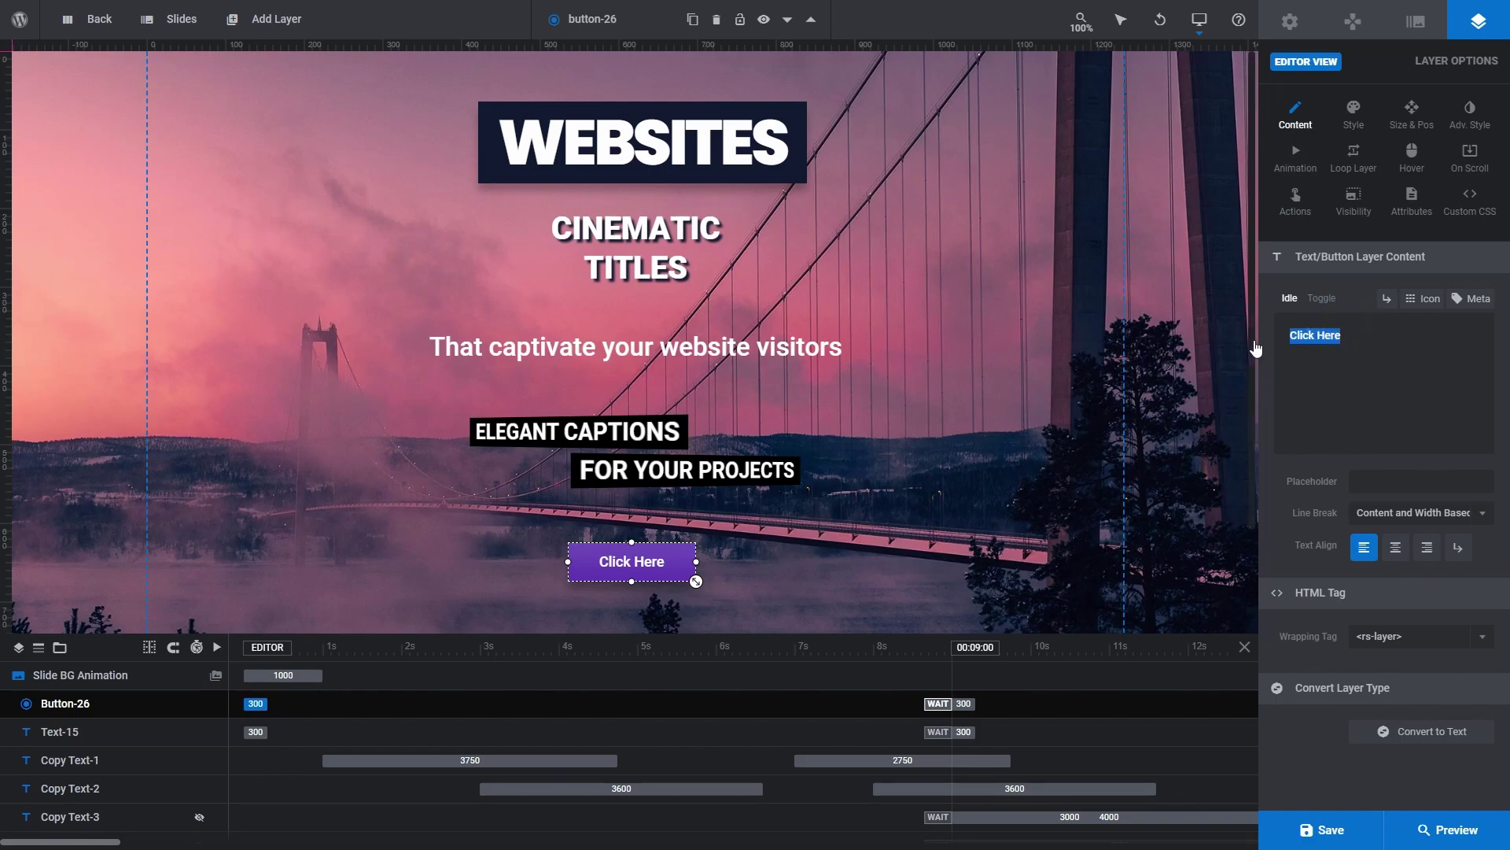
text(LEARN MORE)
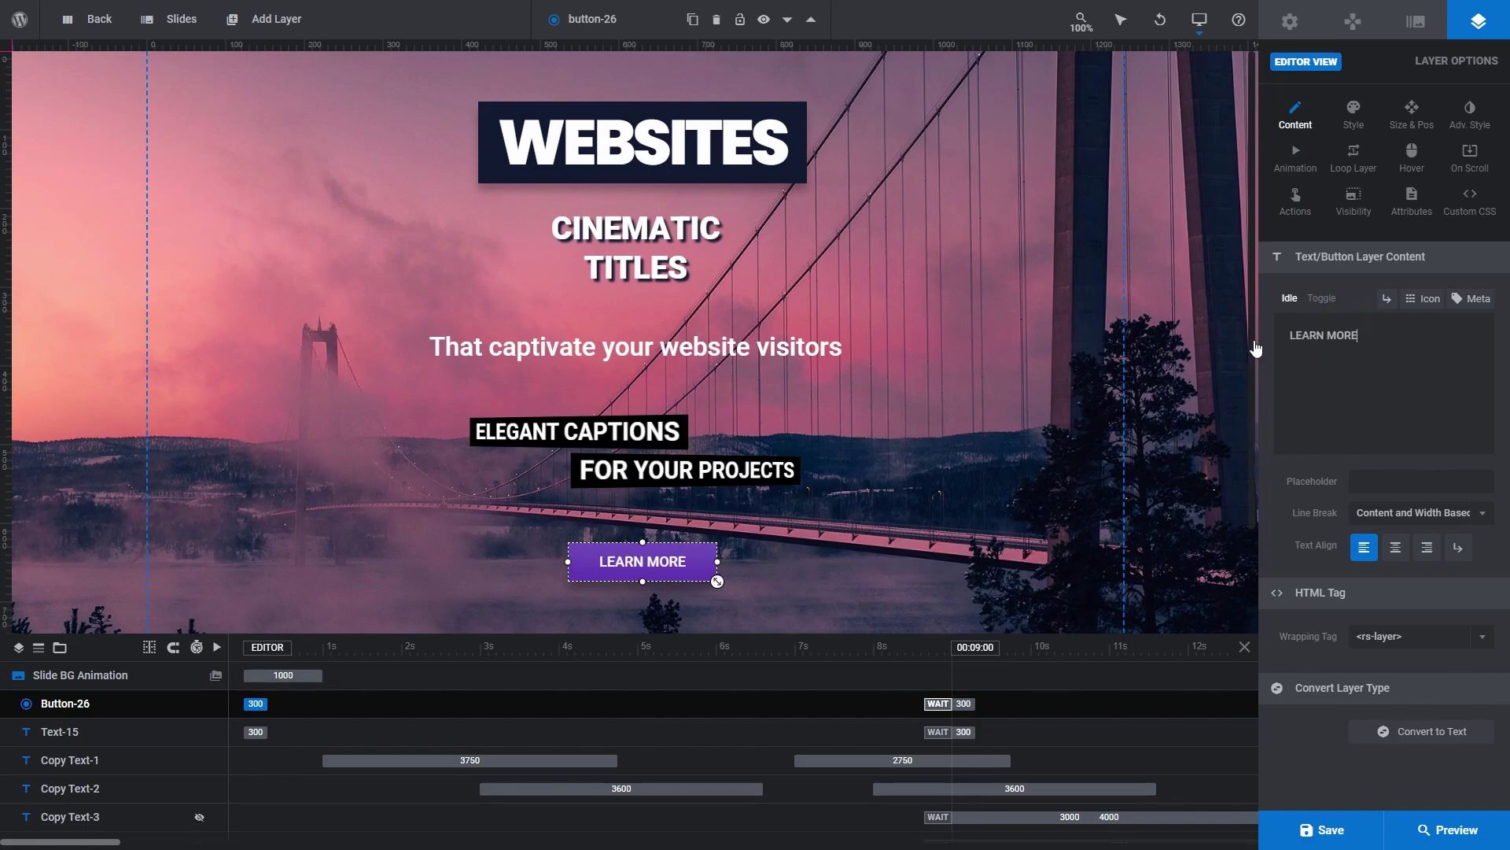
click(632, 254)
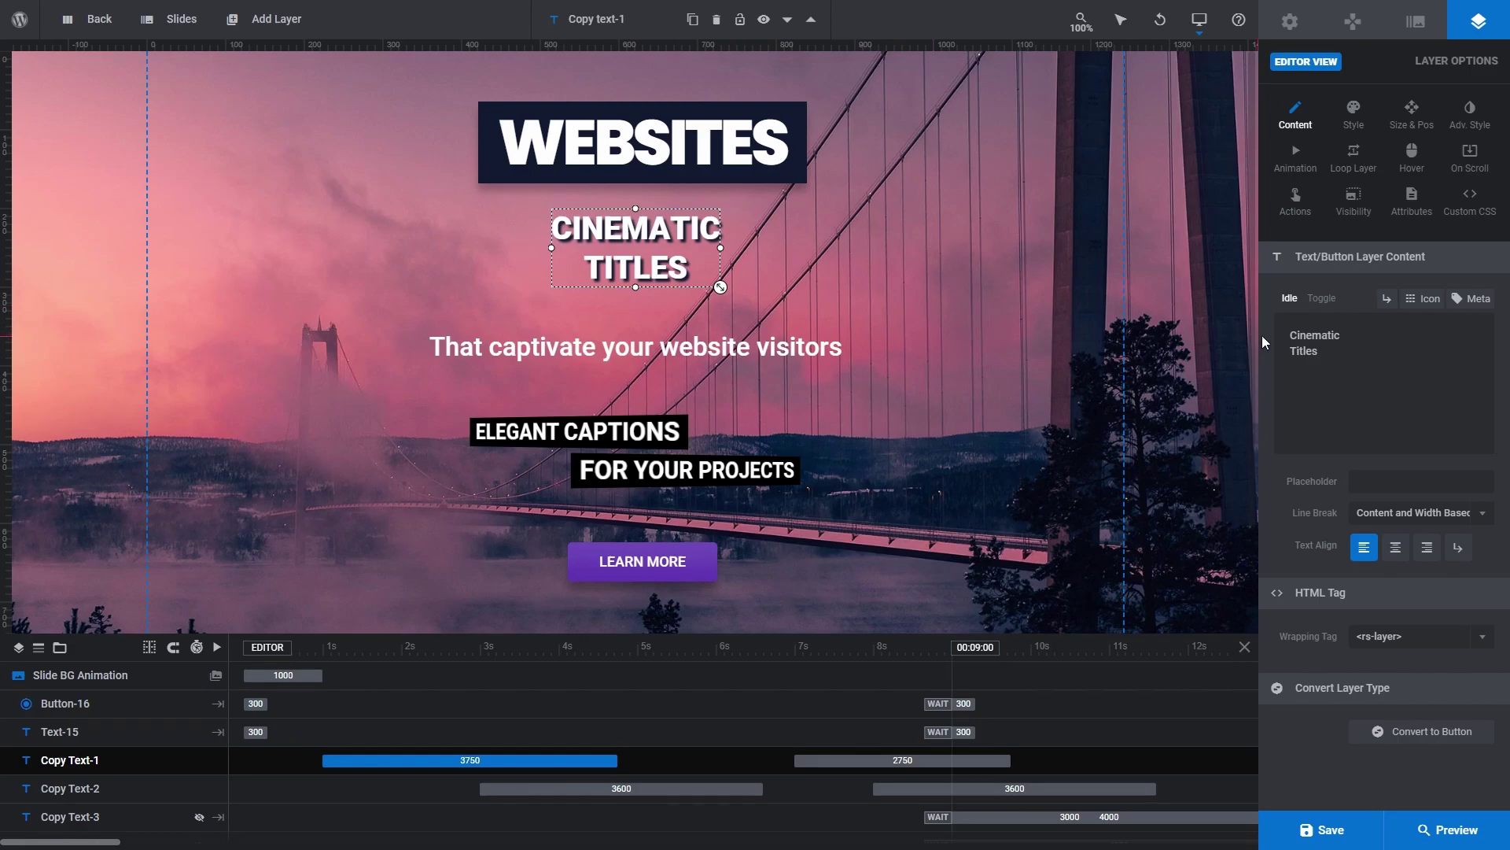
drag(1322, 351, 1224, 326)
text(USING)
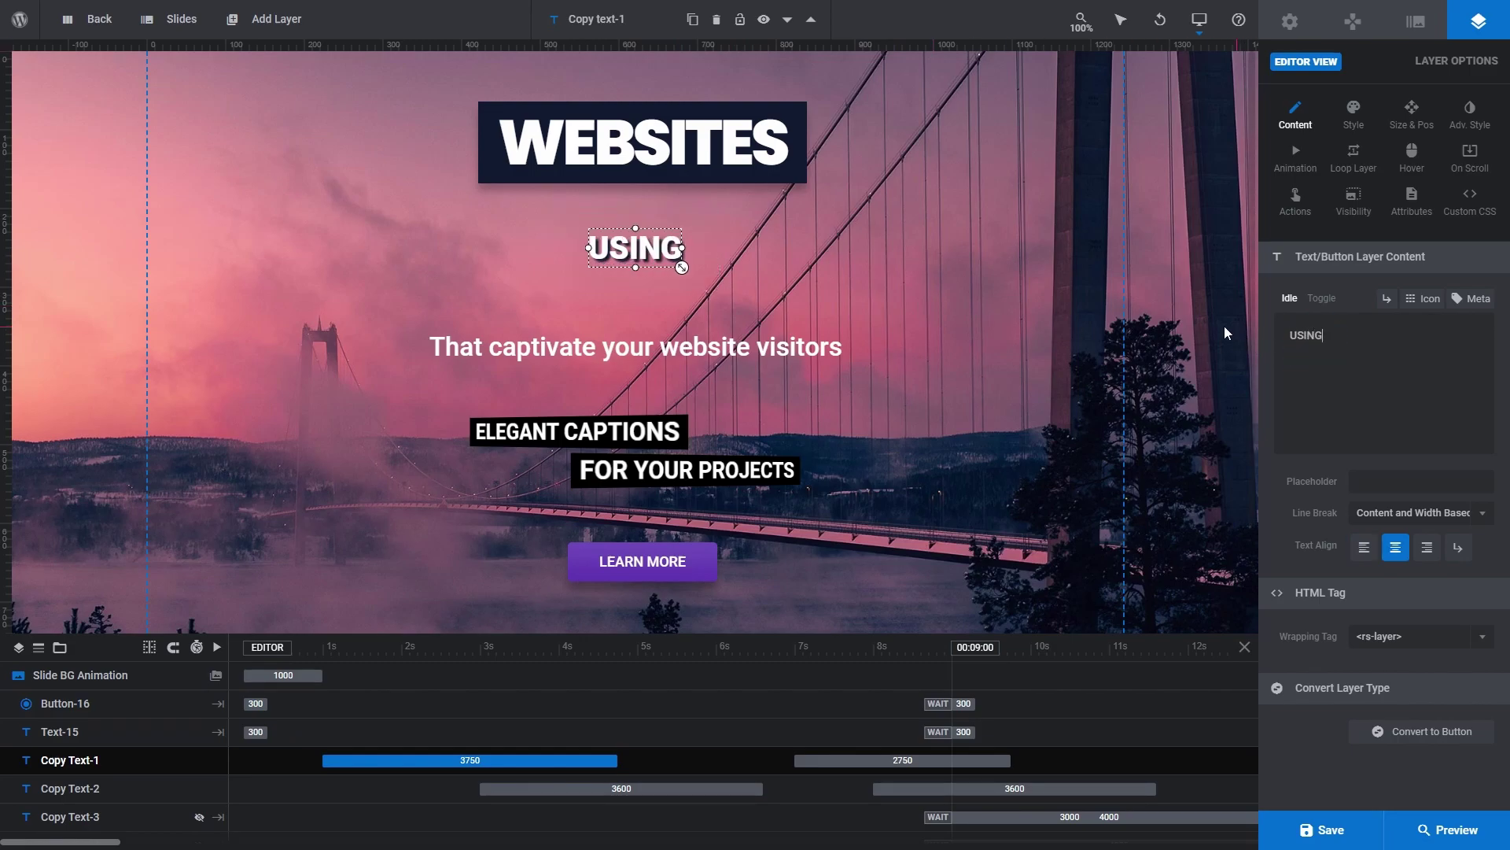
text( QUICK STYLES)
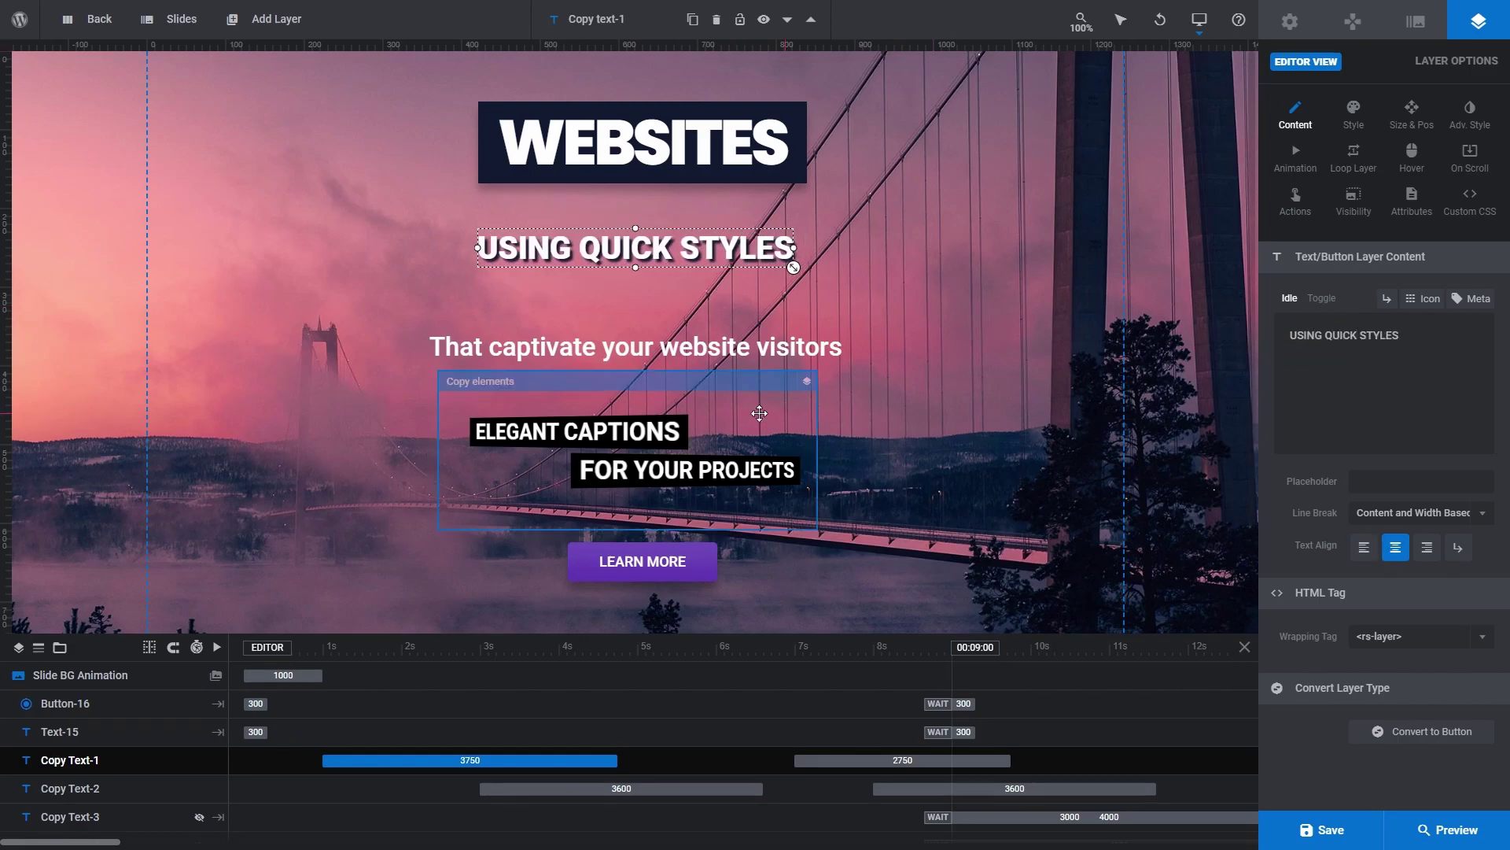
Step: Replace 'That' with 'Will' and rewrite the captions as DESIGNING IS A BREEZE / WITH PRE-MADE CONTENT
click(689, 346)
drag(1317, 335, 1216, 335)
text(Wil)
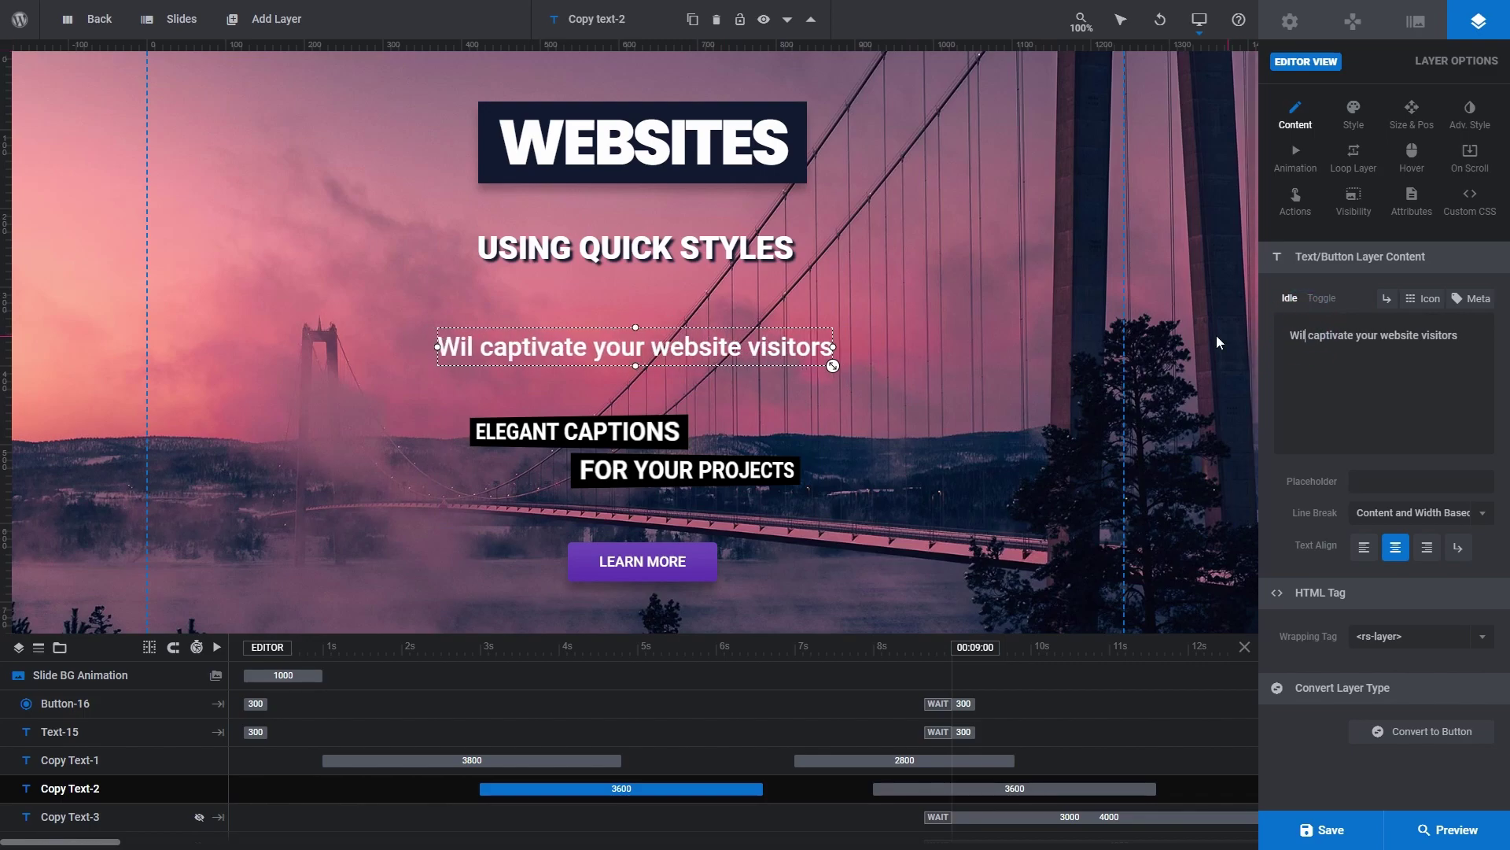
text(l)
click(645, 431)
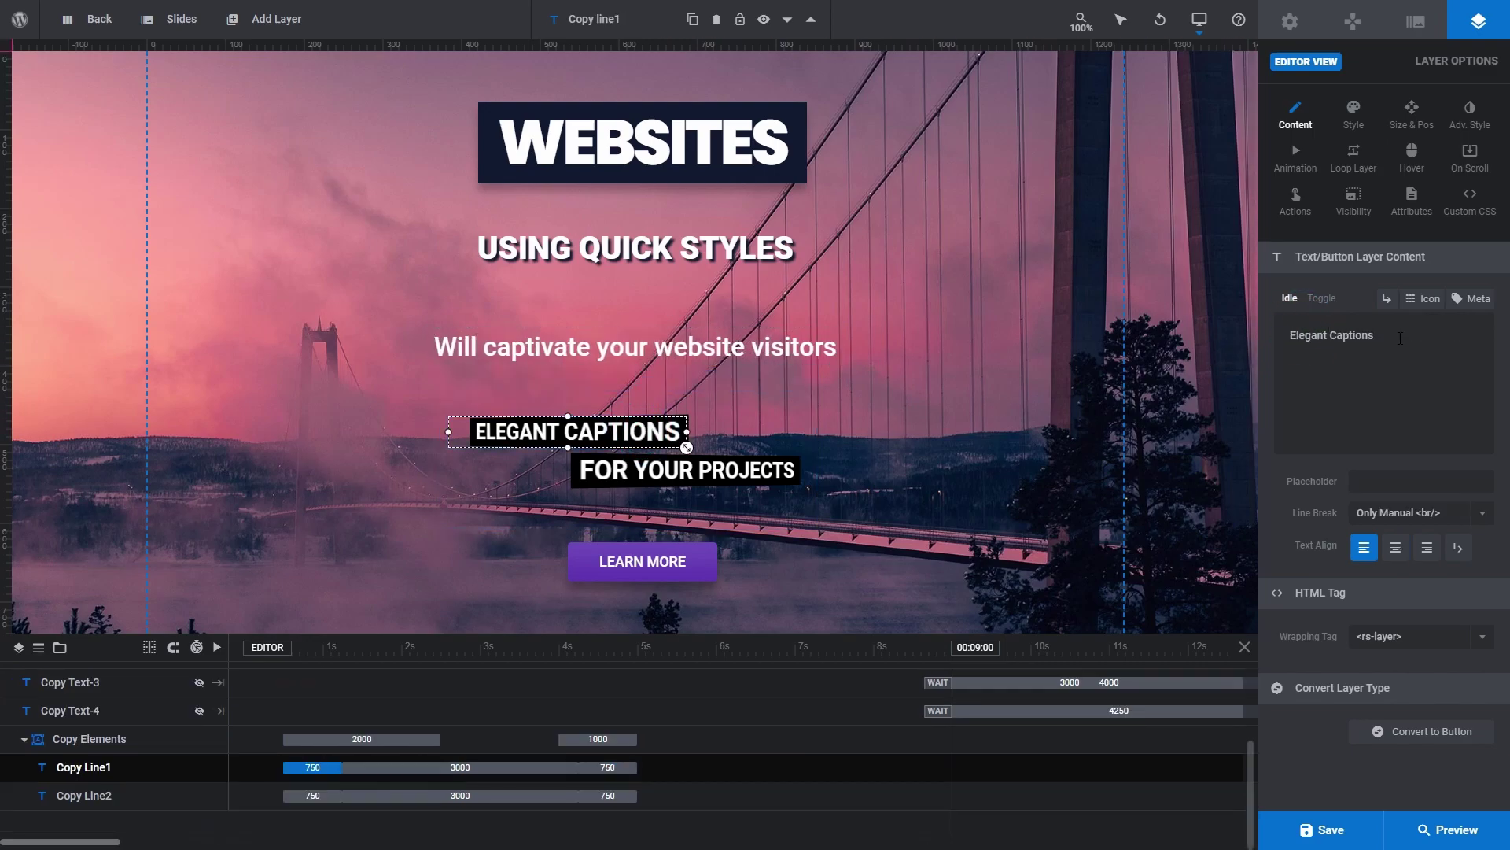
key(ctrl+a)
text(DESIGNING IS A BREEZE)
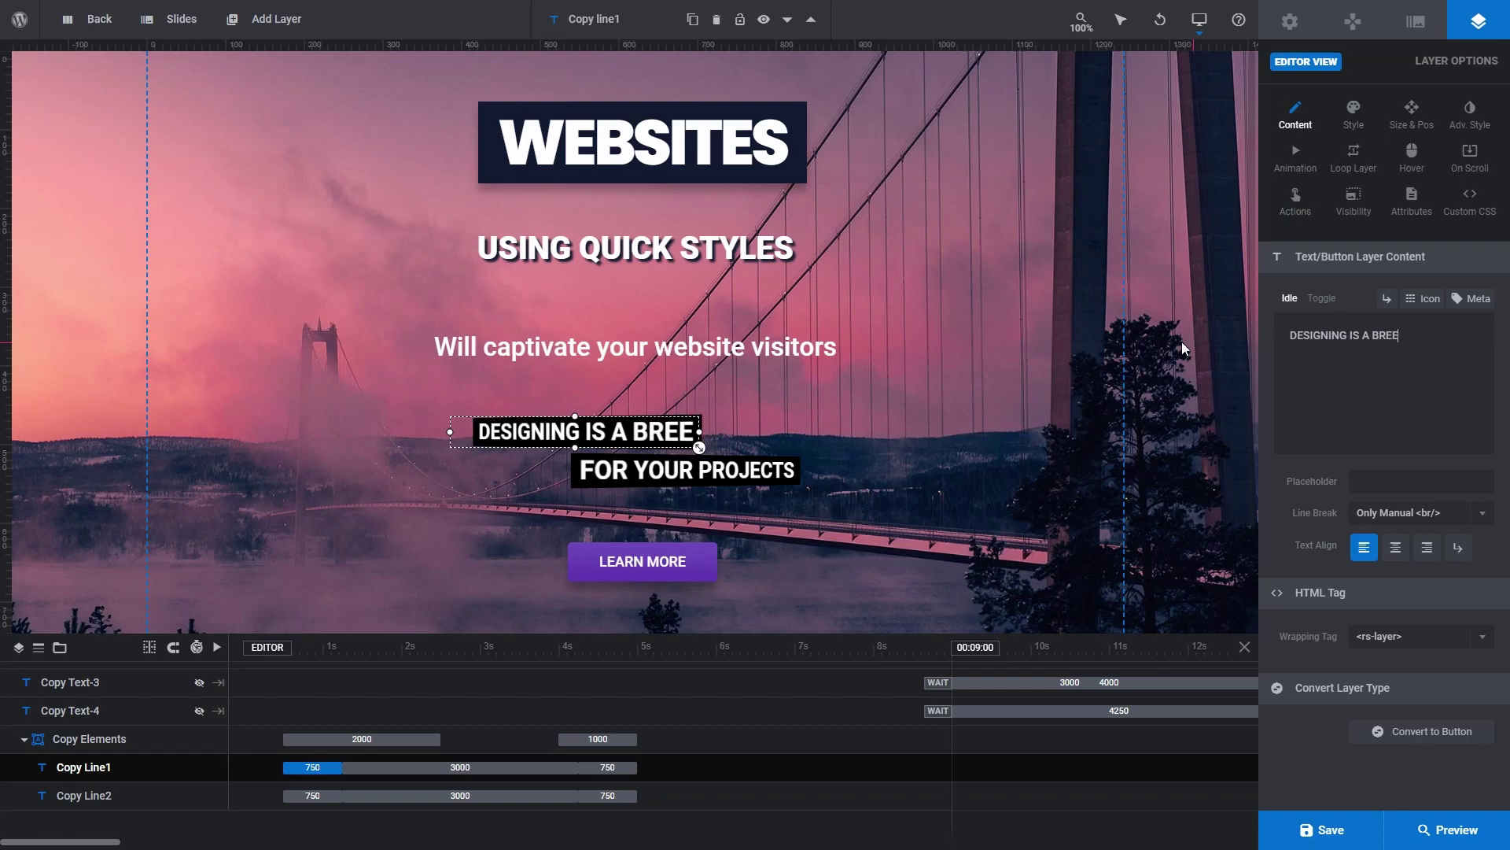
click(751, 466)
click(1381, 332)
key(ctrl+a)
text(WIT)
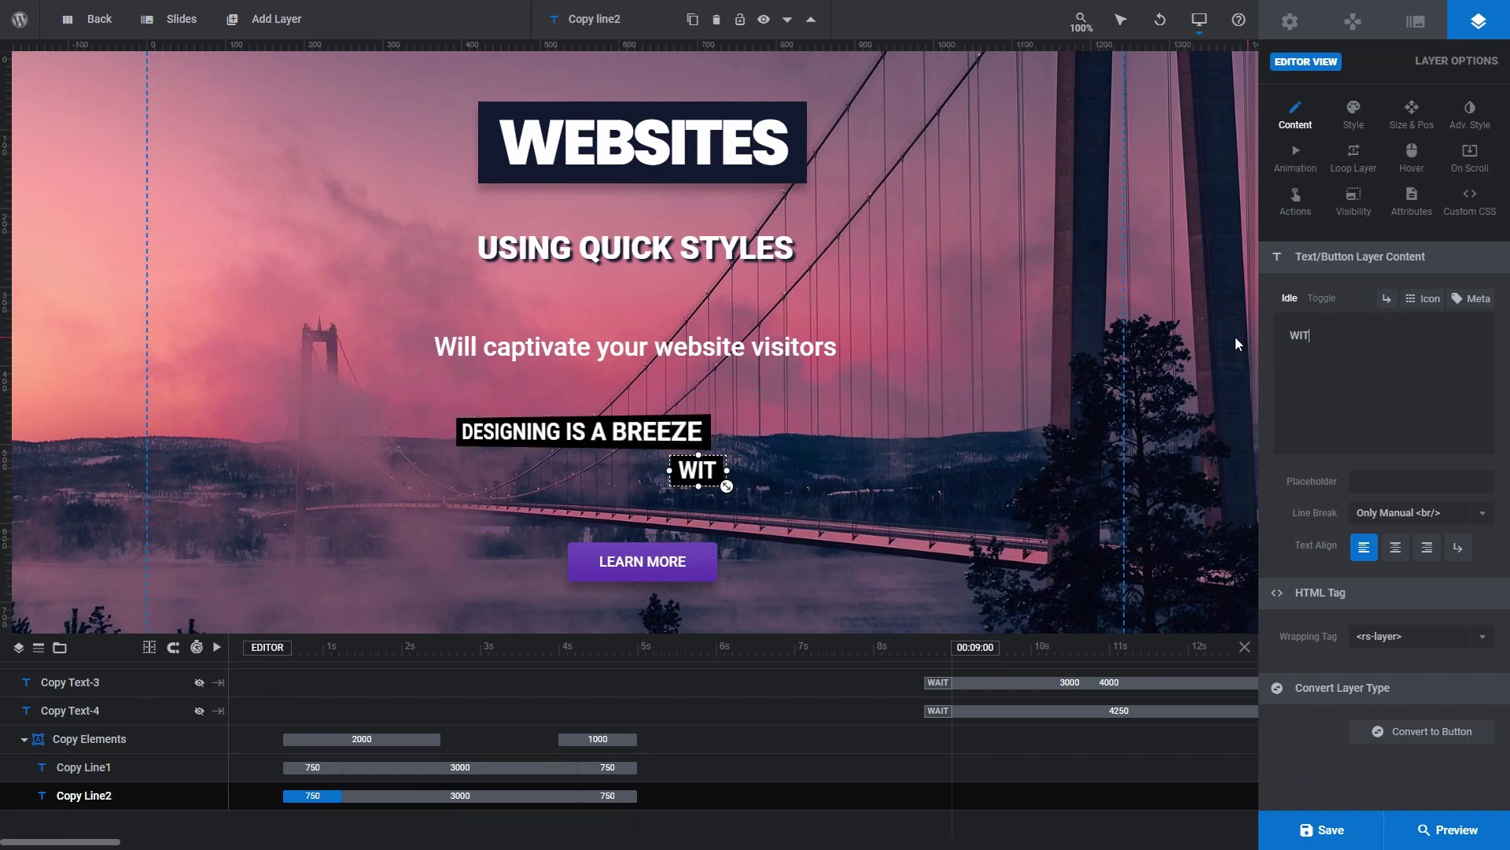
text(H PRE-MADE CONTENT)
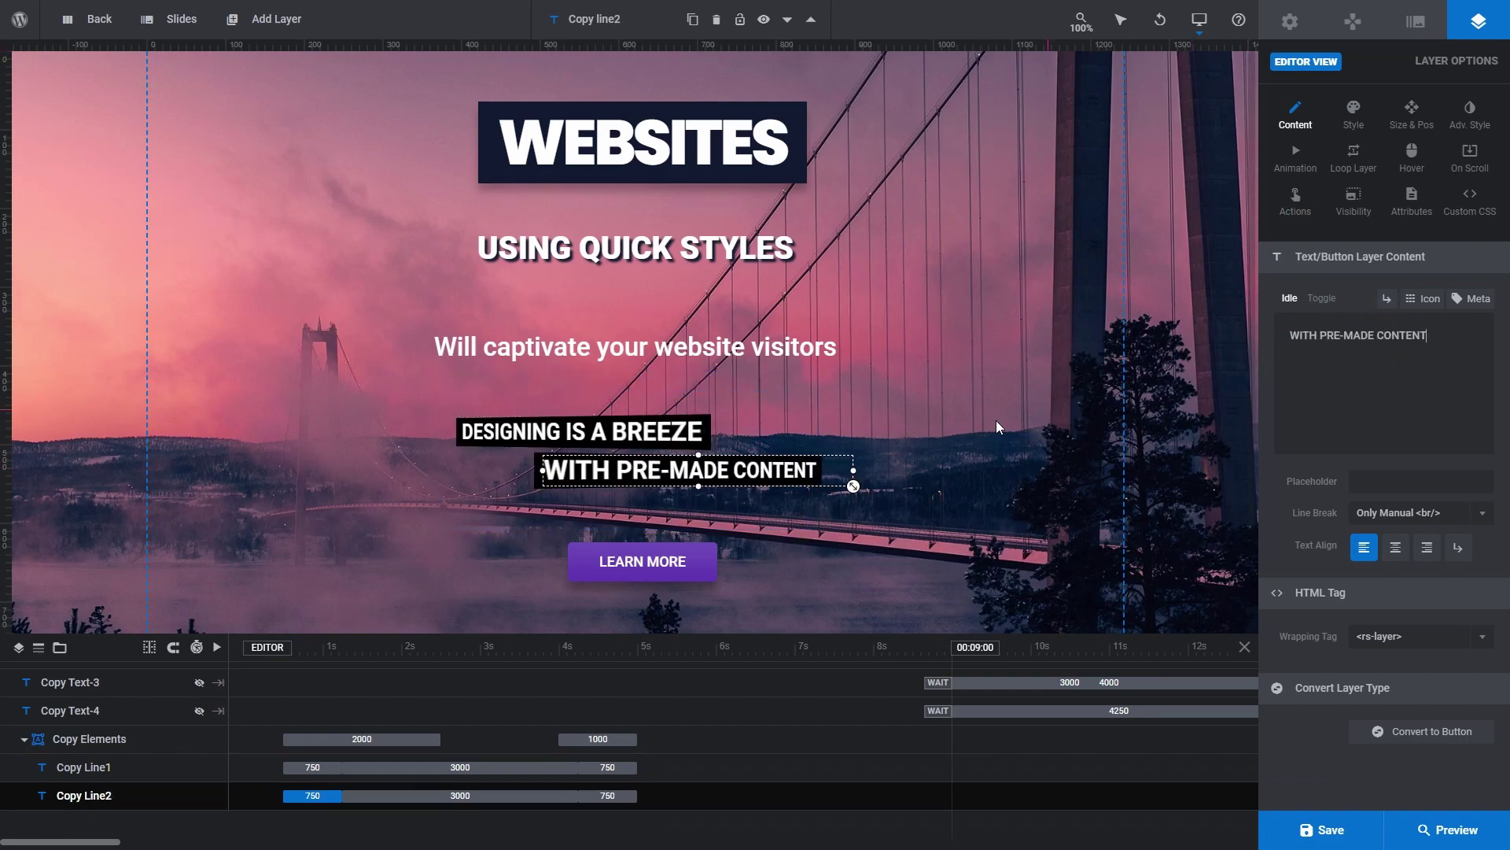
click(910, 465)
Step: Move the subtitle, captions and LEARN MORE button upward on the slide
drag(673, 249, 676, 237)
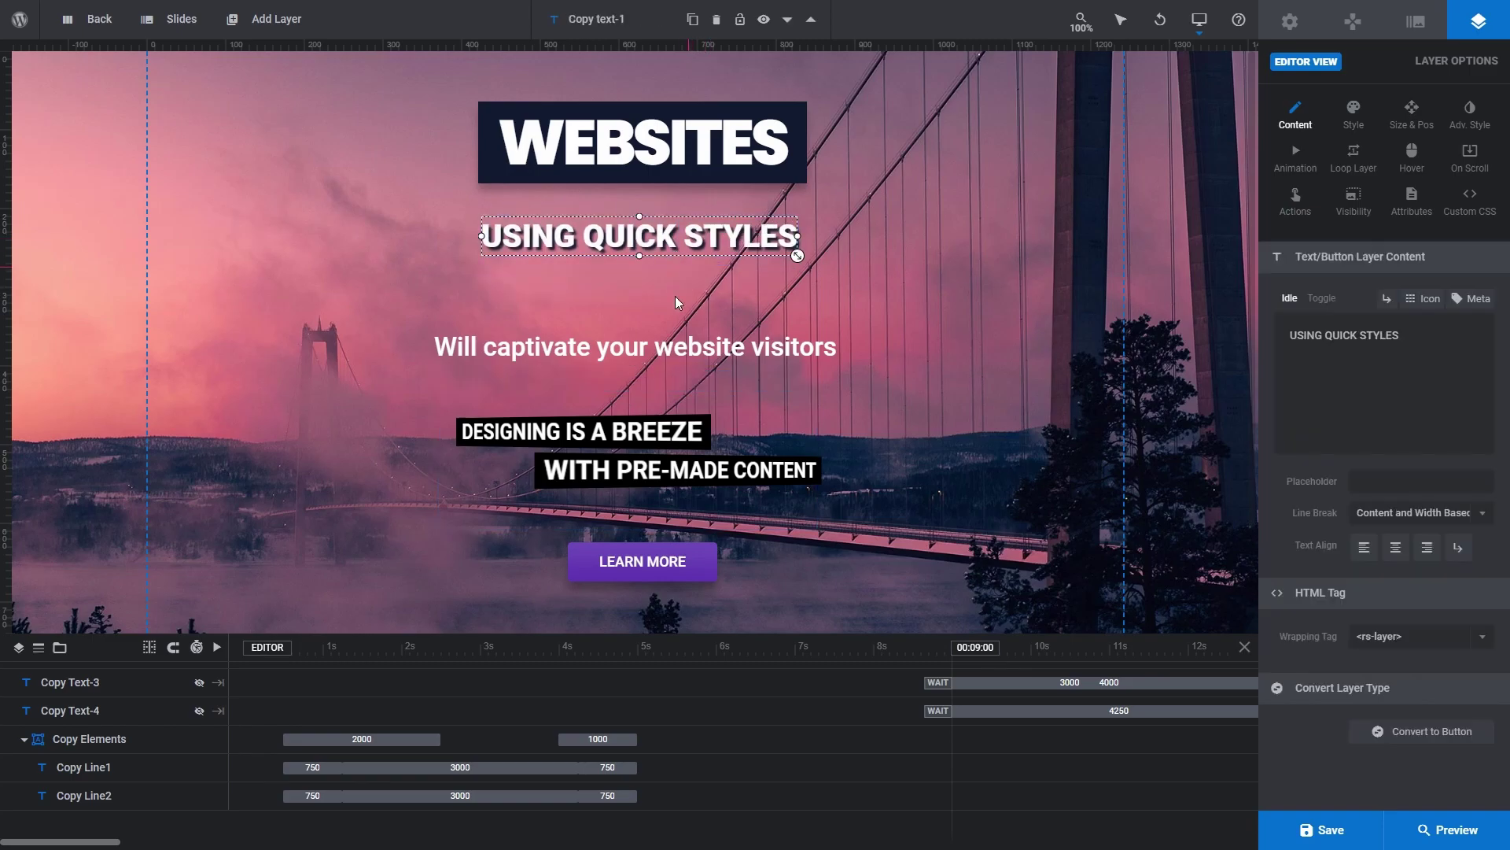
drag(670, 361, 669, 321)
drag(624, 382, 634, 332)
drag(640, 558, 632, 507)
click(631, 503)
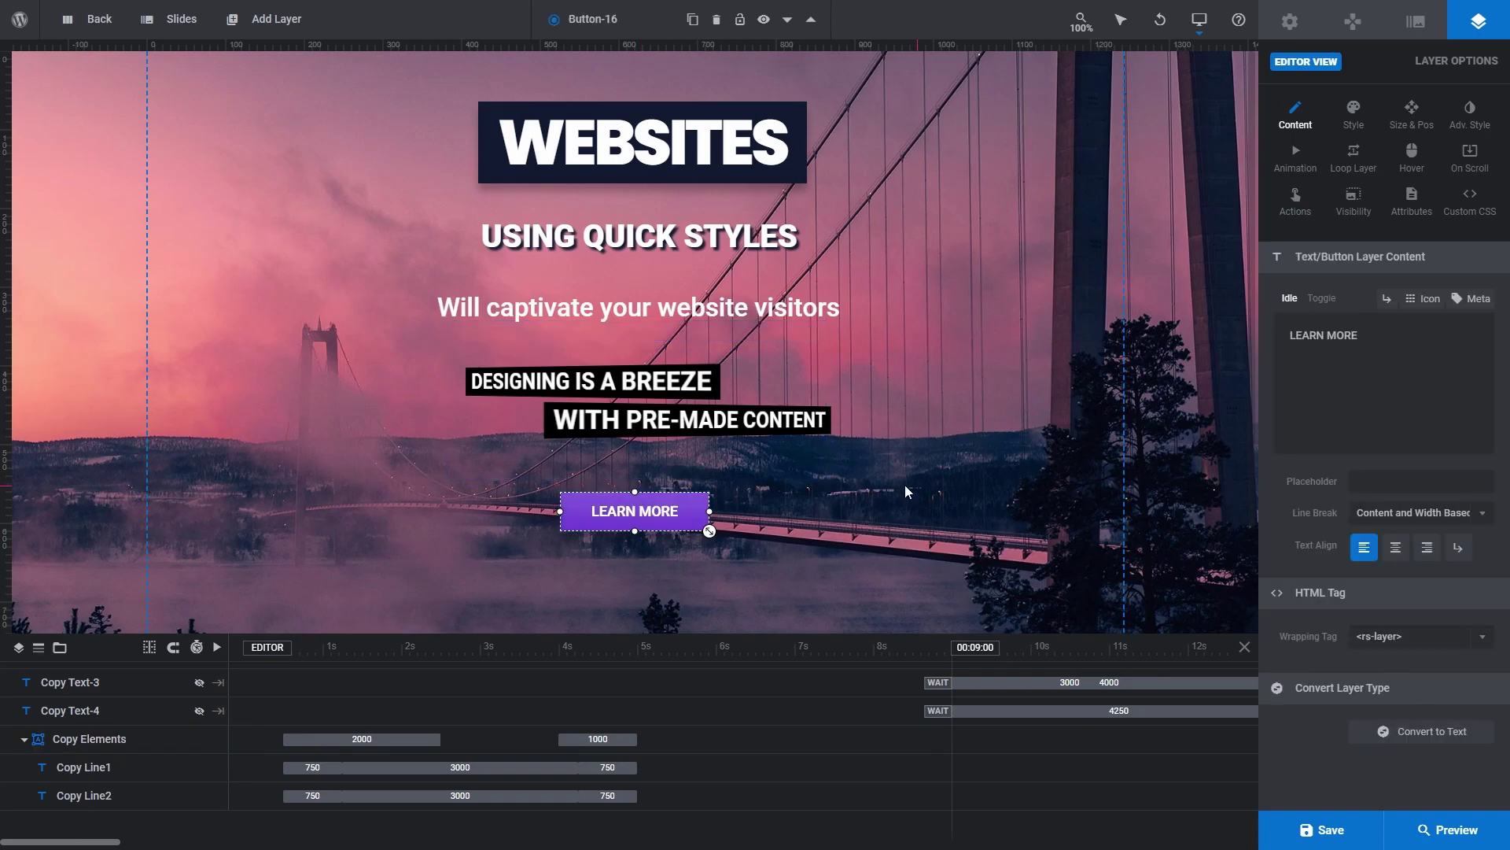
click(658, 442)
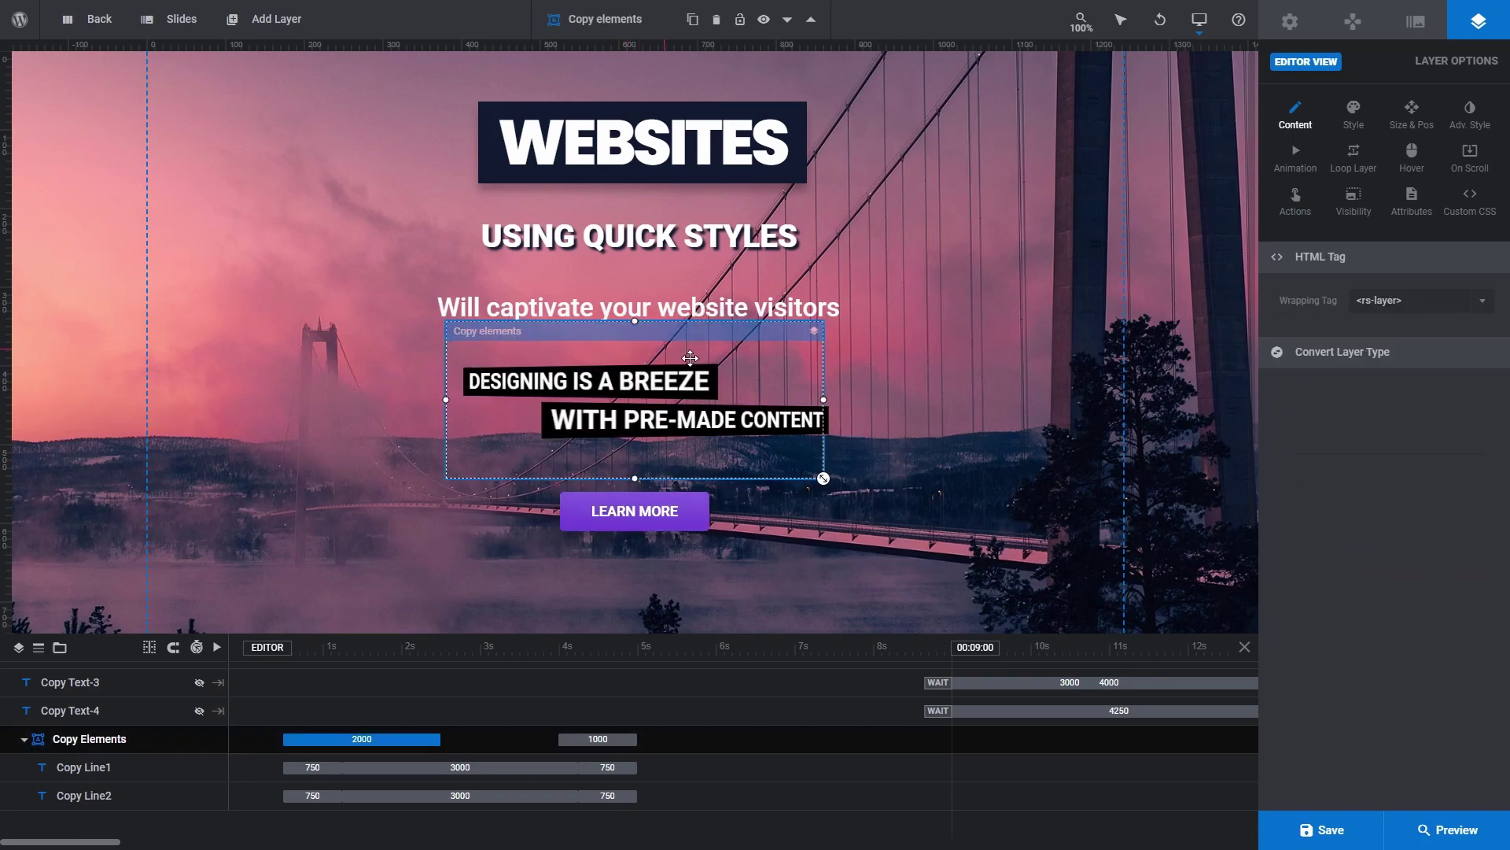
Step: Box-select all the text and button layers and center them horizontally
click(871, 410)
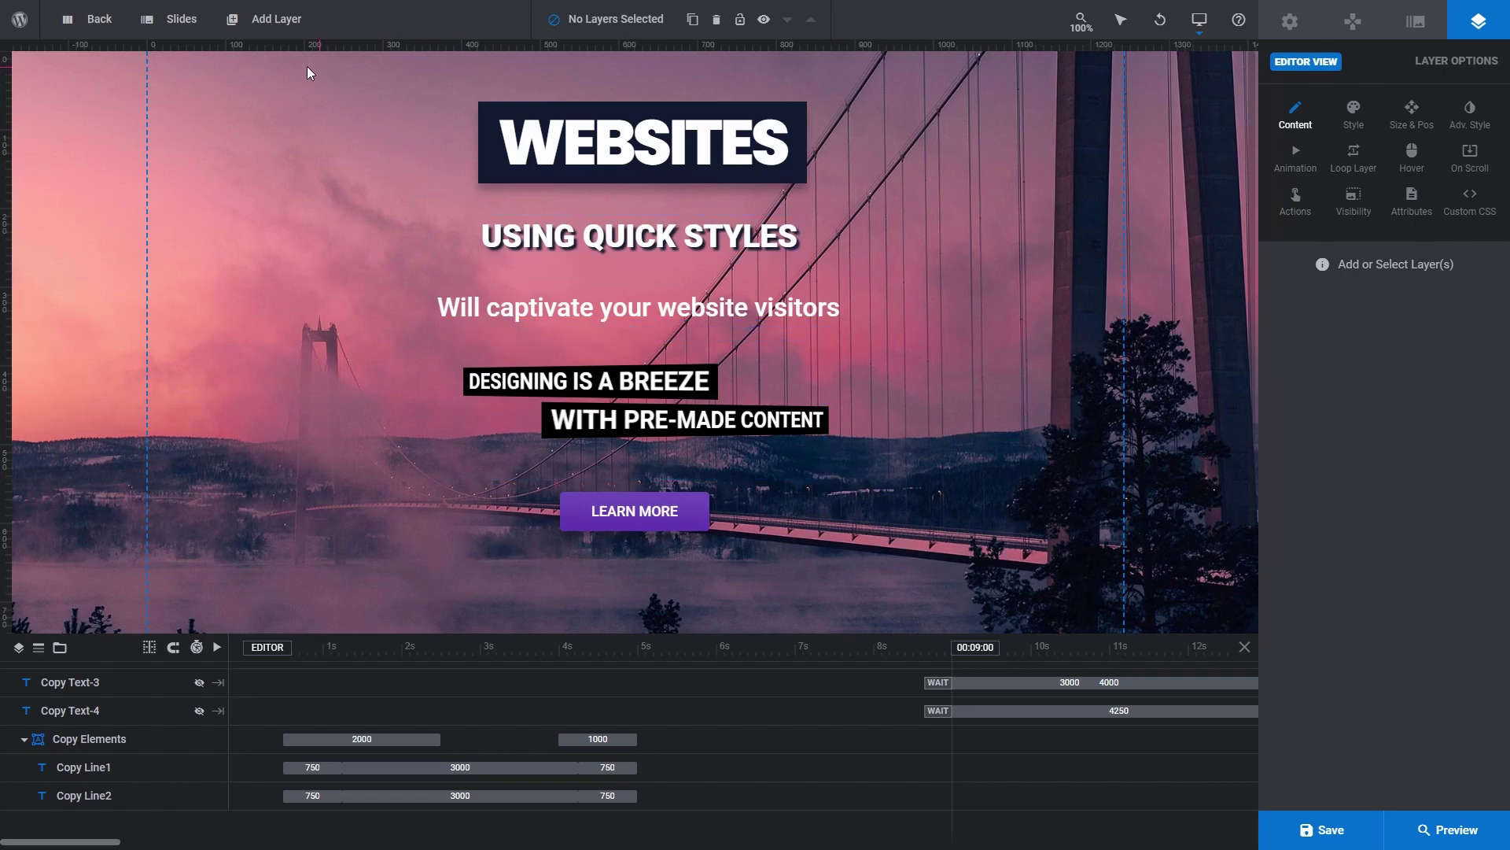
key(ctrl)
drag(318, 118, 968, 537)
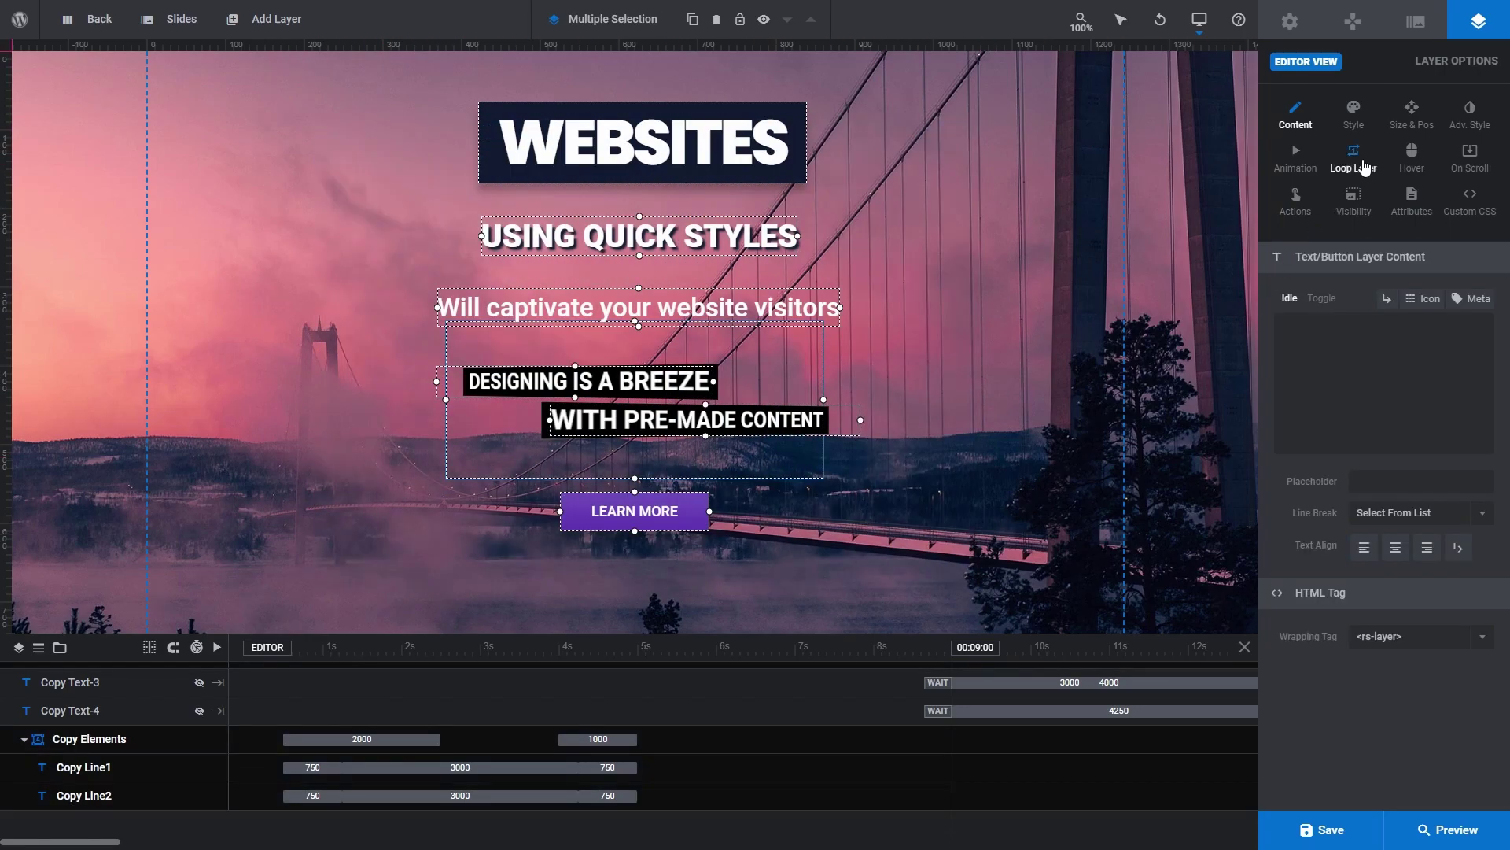
click(1412, 118)
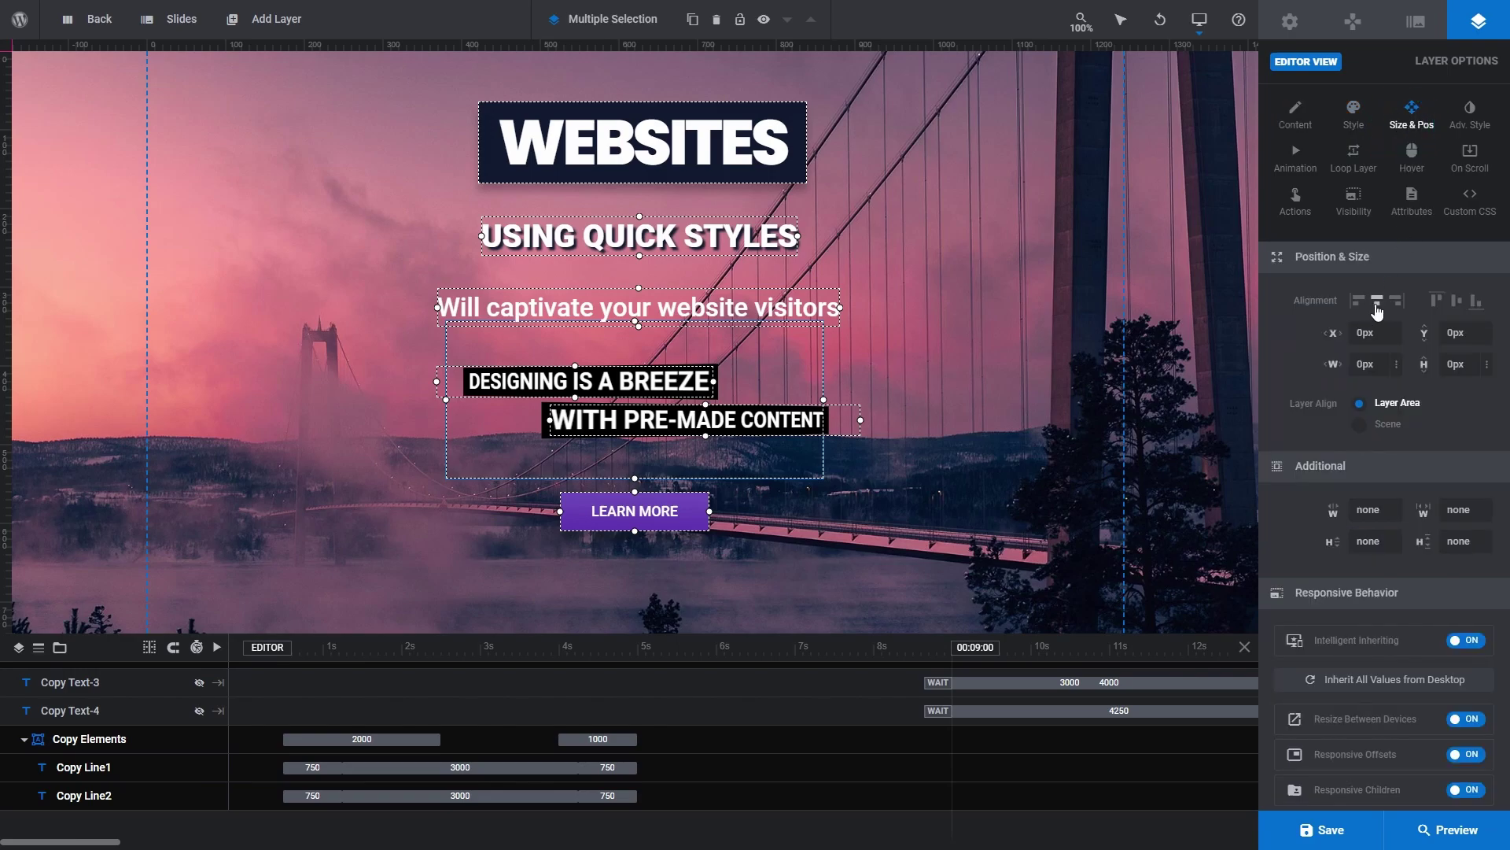
click(1377, 302)
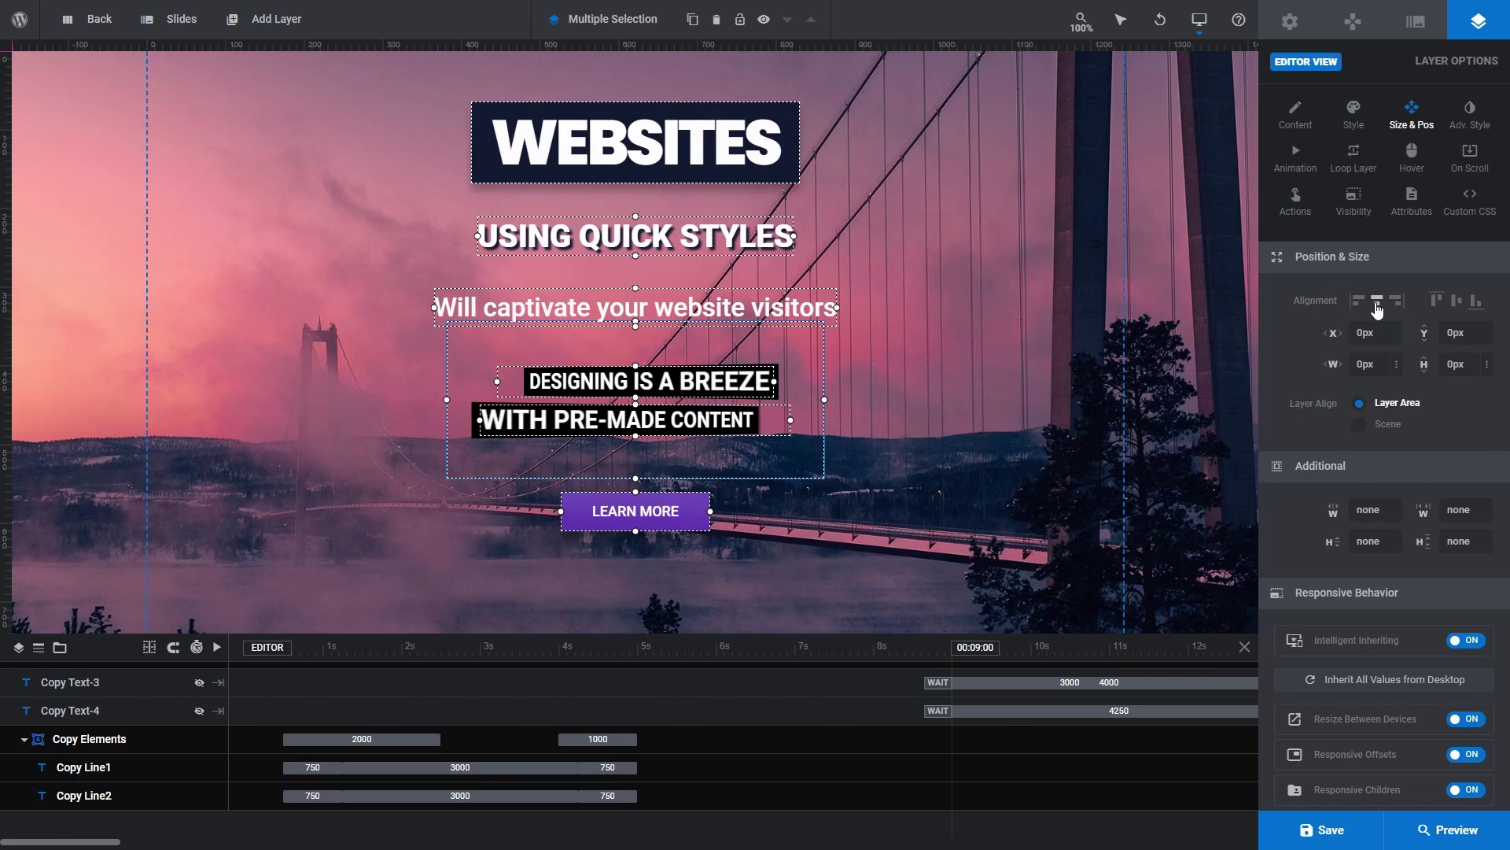
Step: Shift DESIGNING IS A BREEZE slightly right to 23px, -23px
click(1014, 408)
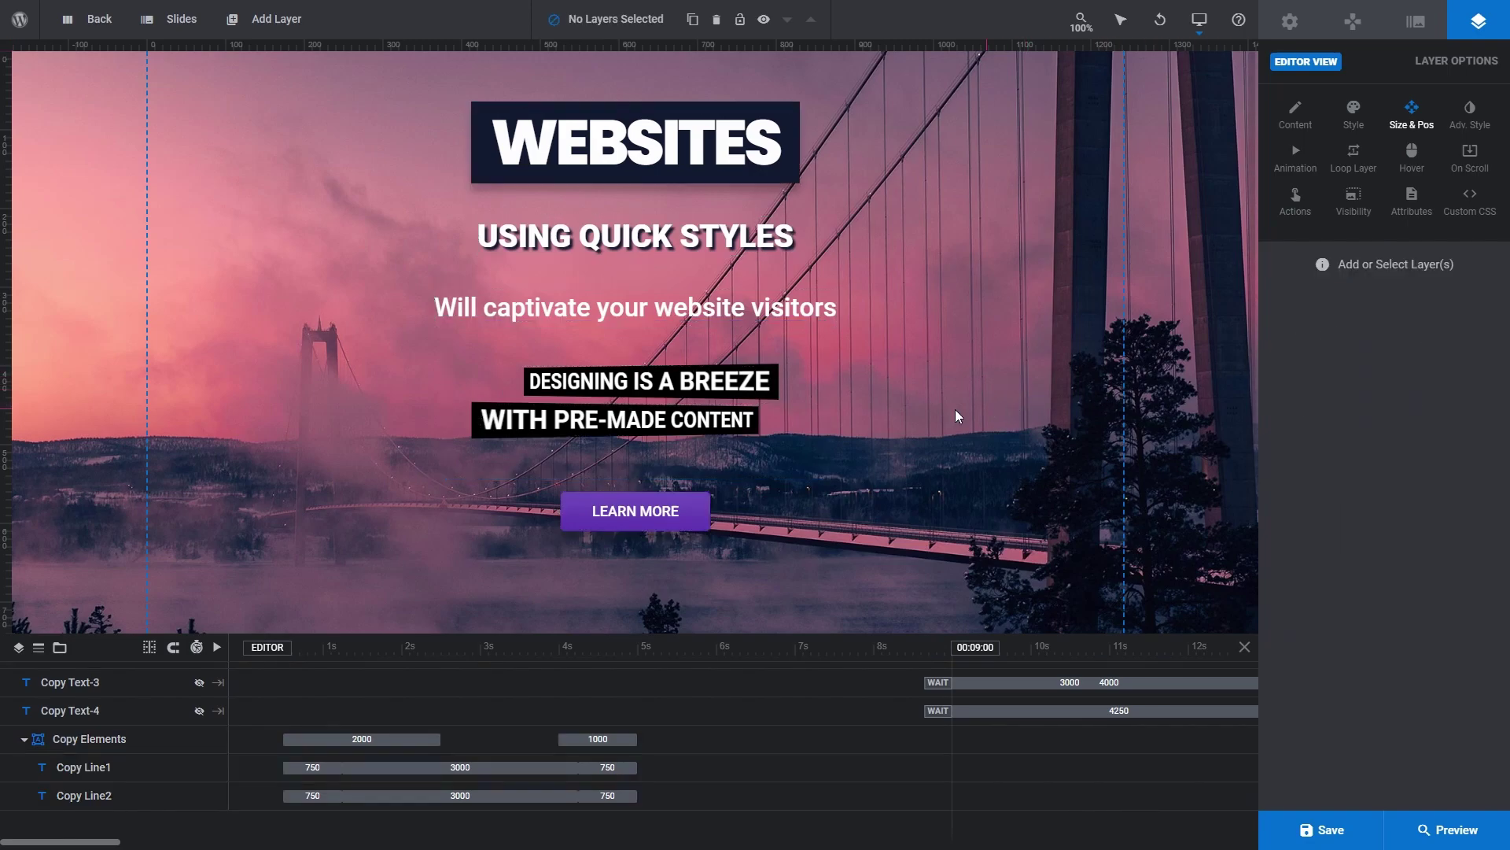
click(748, 381)
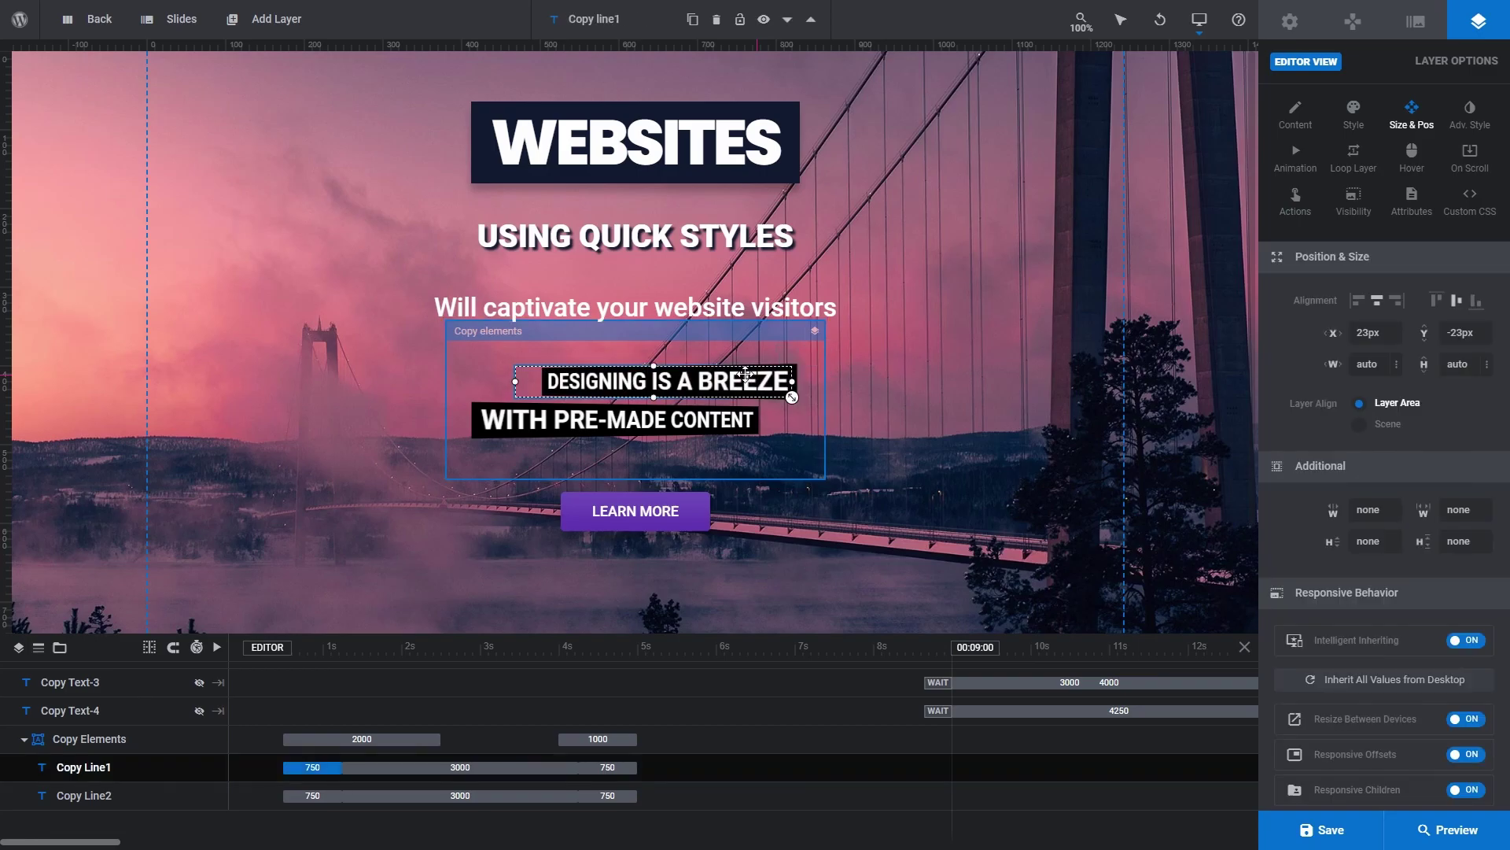
click(899, 467)
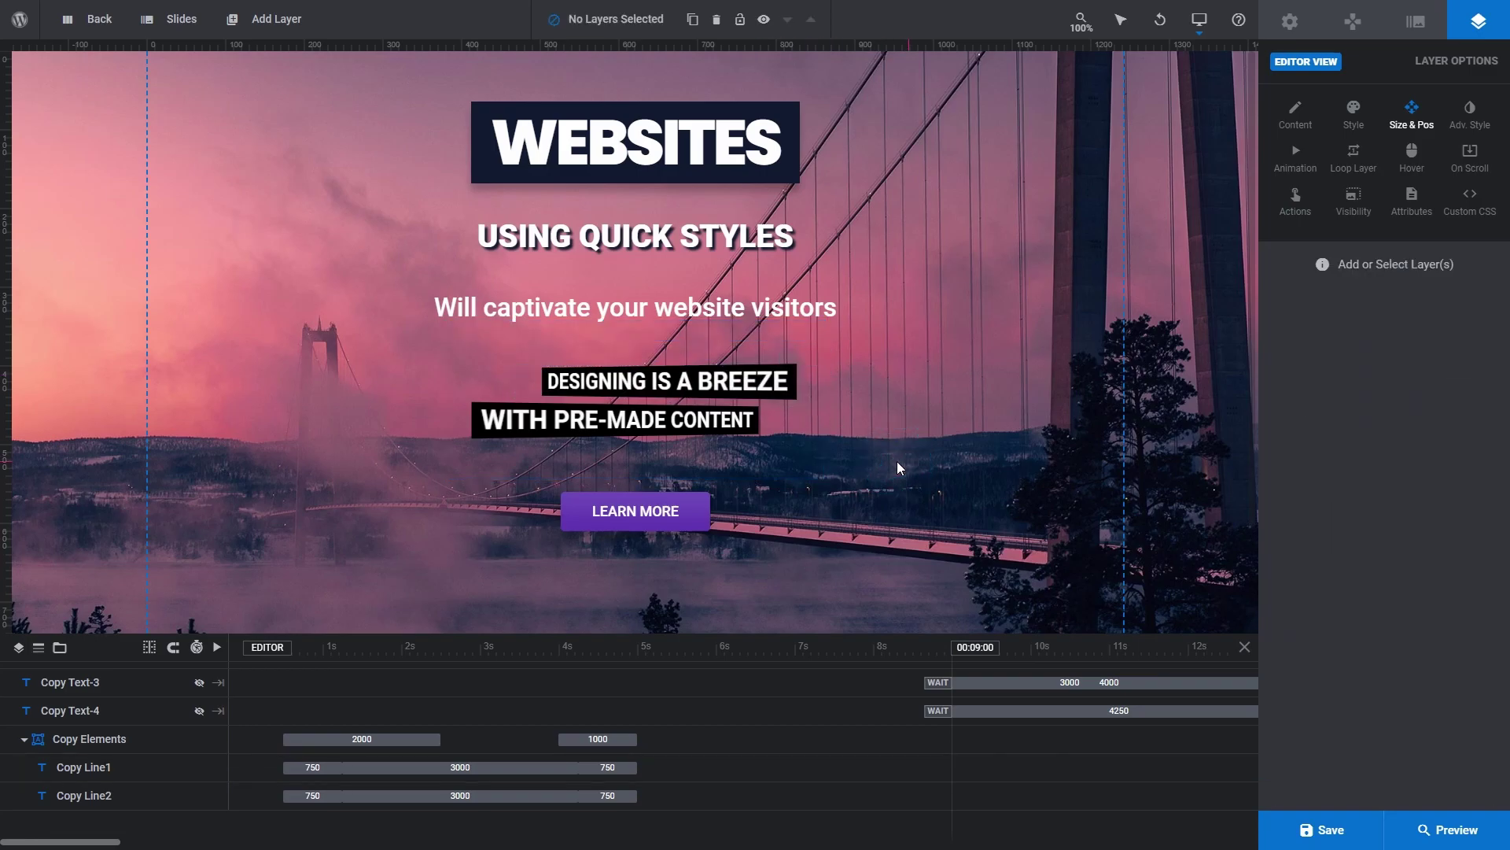